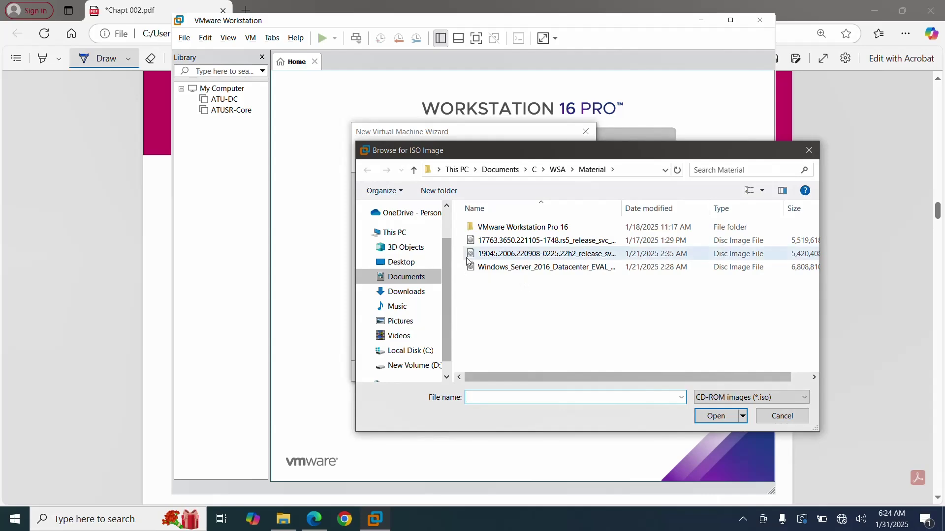
Use the 17763 Windows Server ISO as the installer and continue without a product key.
left_click(493, 243)
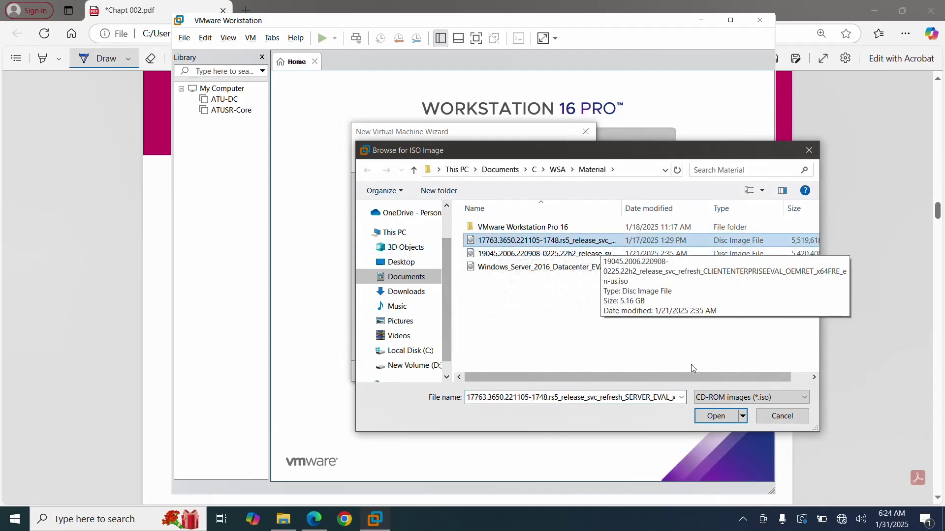
left_click(716, 416)
left_click(536, 373)
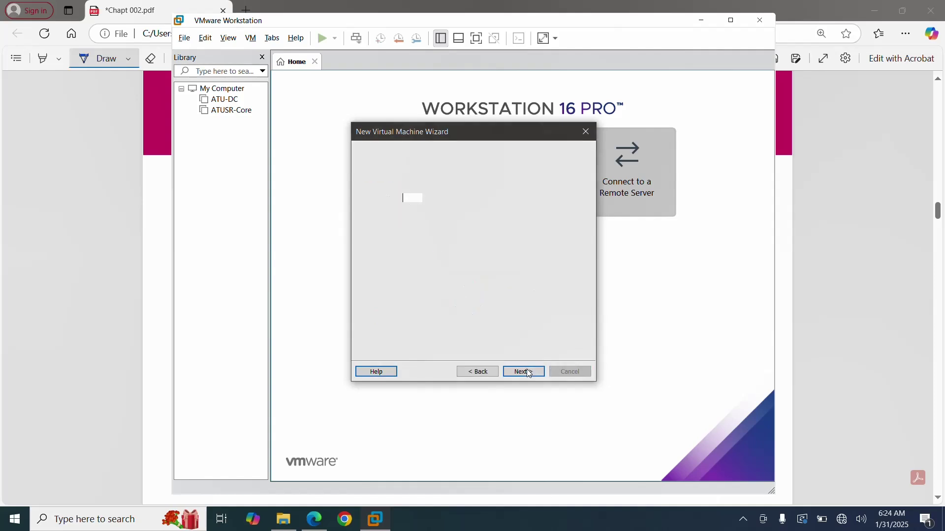
left_click(528, 371)
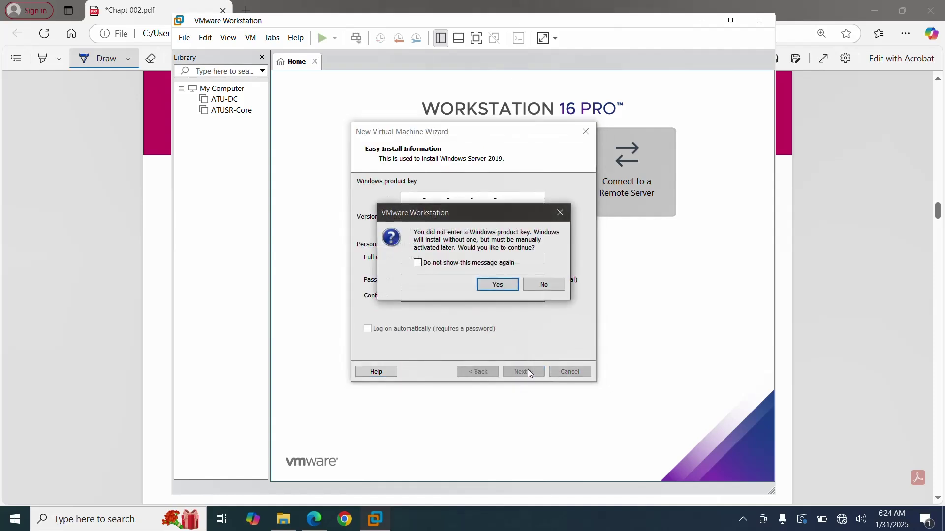
left_click(502, 284)
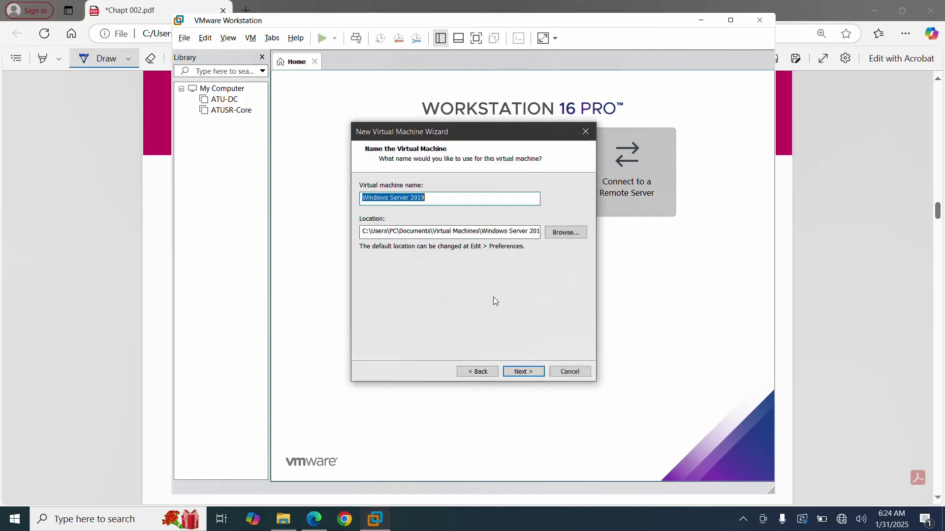
Name the virtual machine ATU-SR01, checking the lab diagram for the name.
left_click(318, 519)
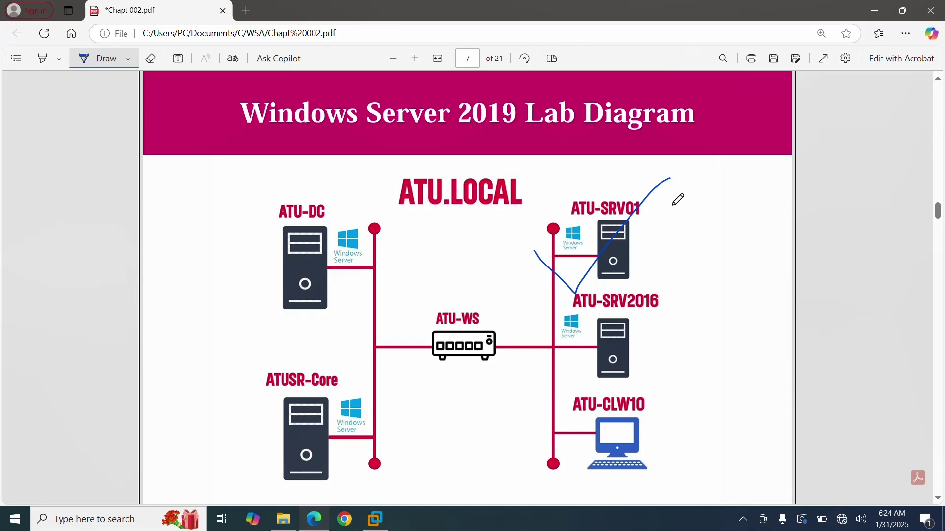
left_click(390, 524)
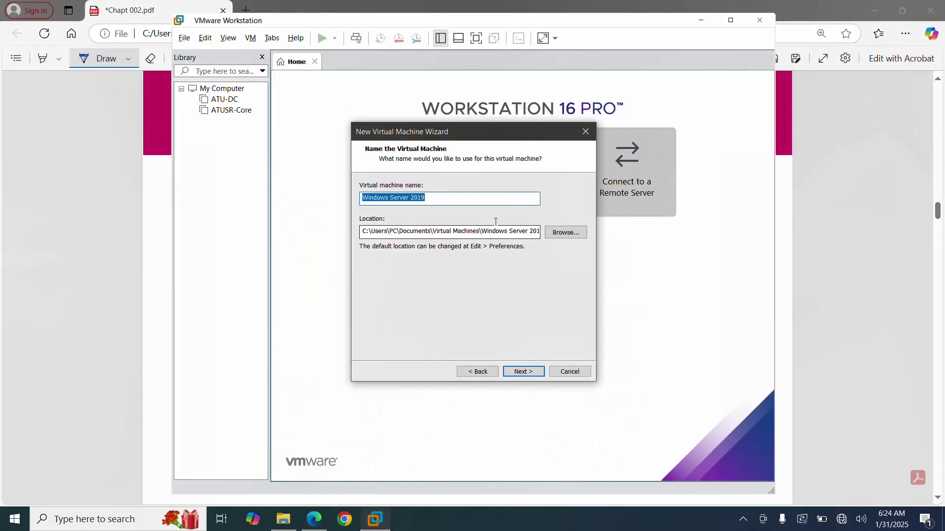
key("BackSpace")
type("ATU-")
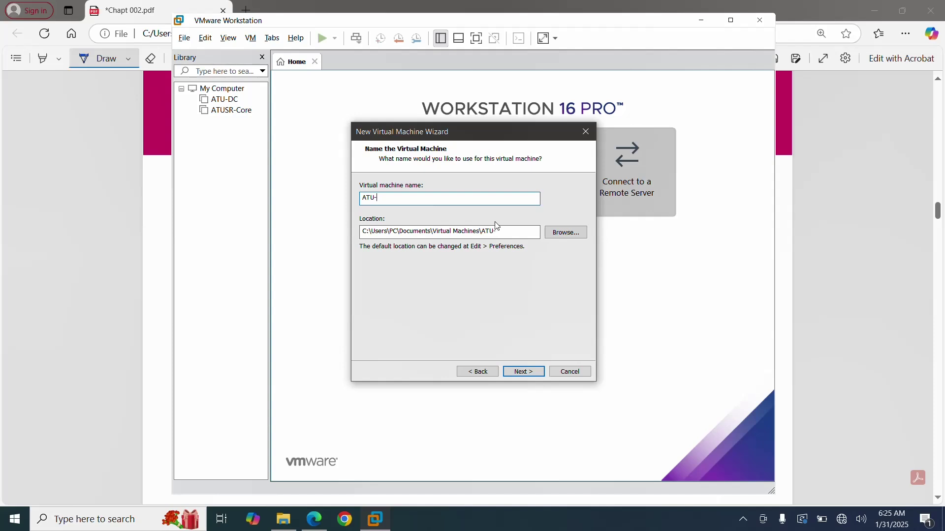
type("SR01")
left_click(529, 372)
Keep the default firmware and two processors, and raise memory to 4 GB.
left_click(529, 373)
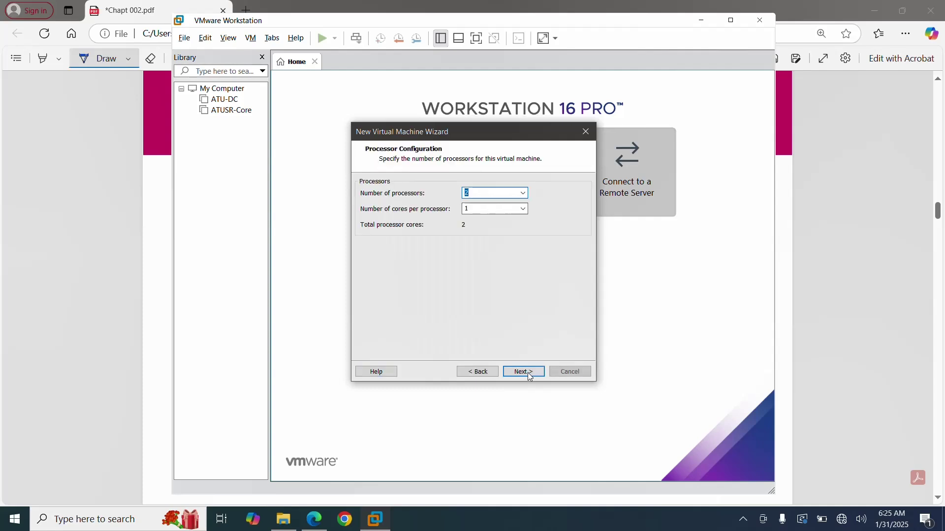
left_click(530, 377)
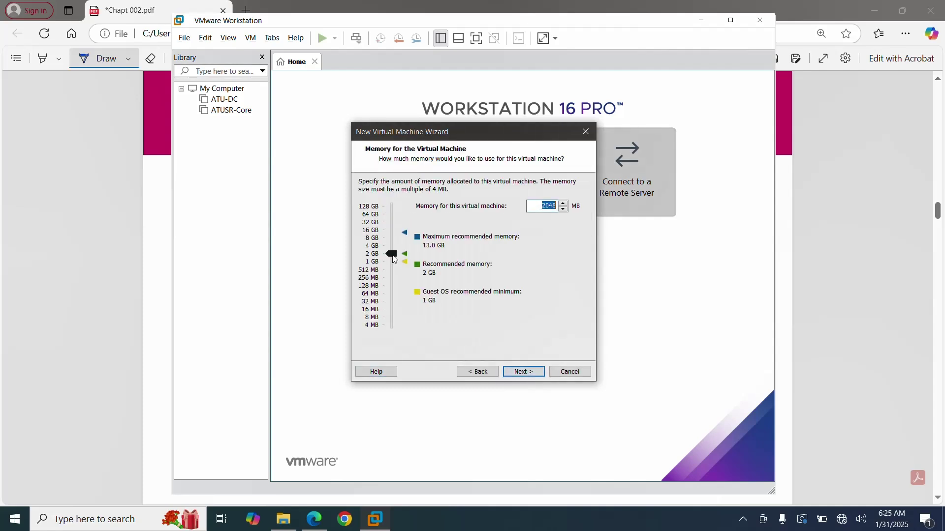
left_click_drag(392, 254, 395, 252)
left_click(527, 371)
Keep NAT networking, the LSI Logic SAS controller and the default disk type, and create a new disk.
left_click(528, 374)
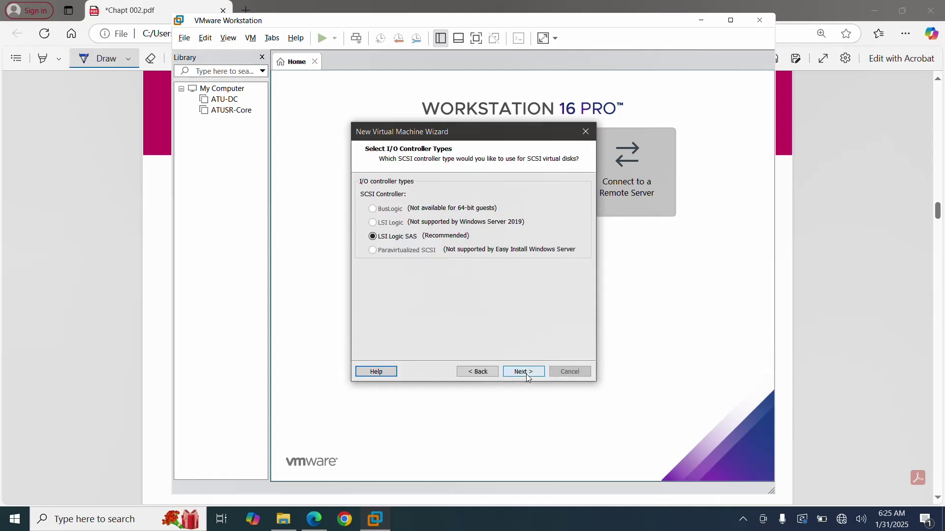
left_click(528, 375)
left_click(527, 376)
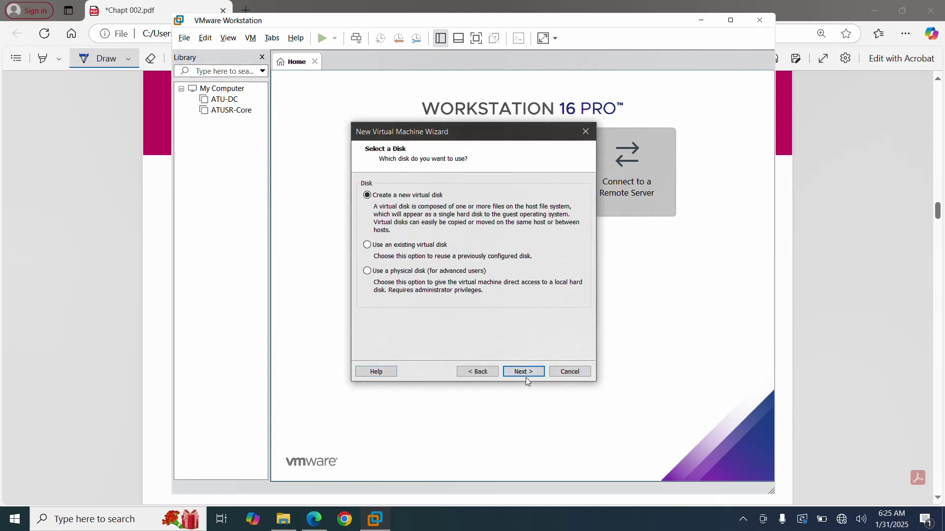
left_click(524, 372)
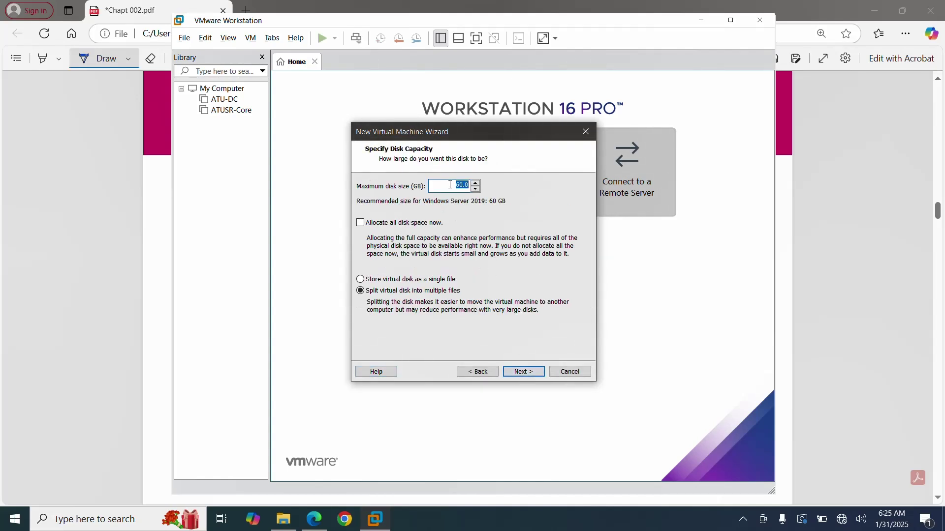
Make the disk 100 GB stored as a single file named ATU-SR01.vmdk, and finish.
left_click(451, 192)
left_click_drag(459, 185, 497, 183)
type("100")
left_click(373, 280)
left_click(523, 373)
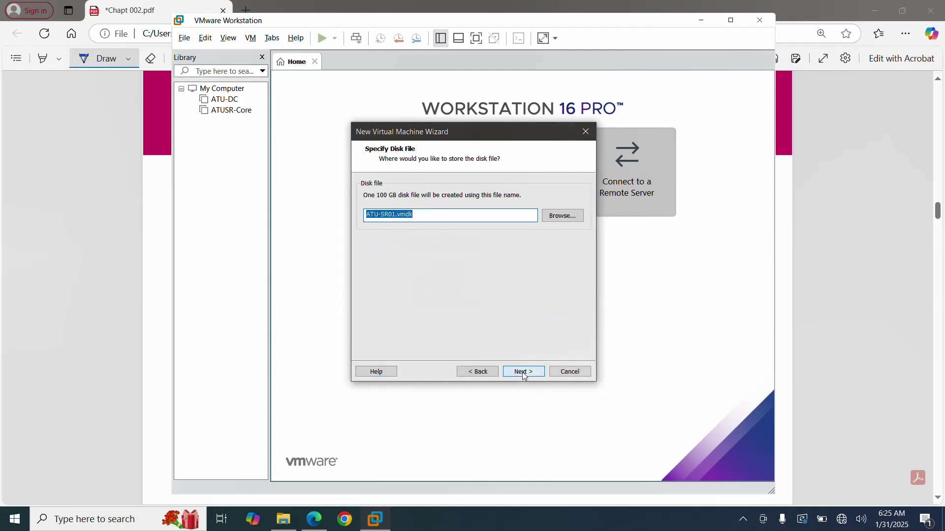
left_click(524, 376)
left_click(522, 372)
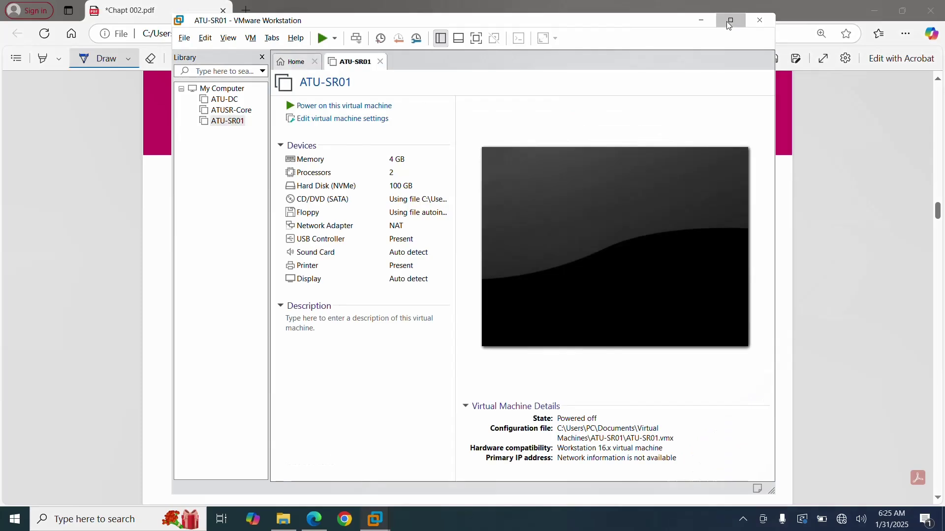
Maximize VMware Workstation and shut down the ATU-SR01 guest.
left_click(730, 21)
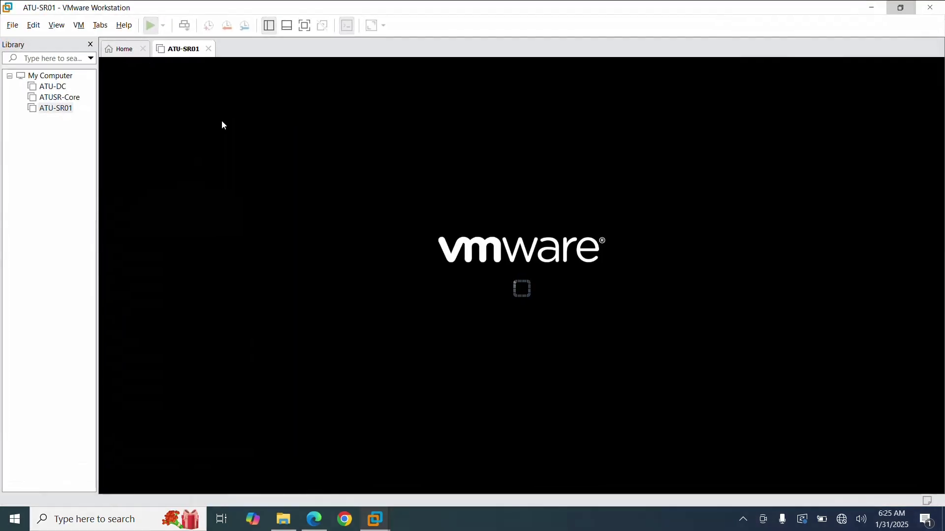
left_click(164, 29)
left_click(121, 55)
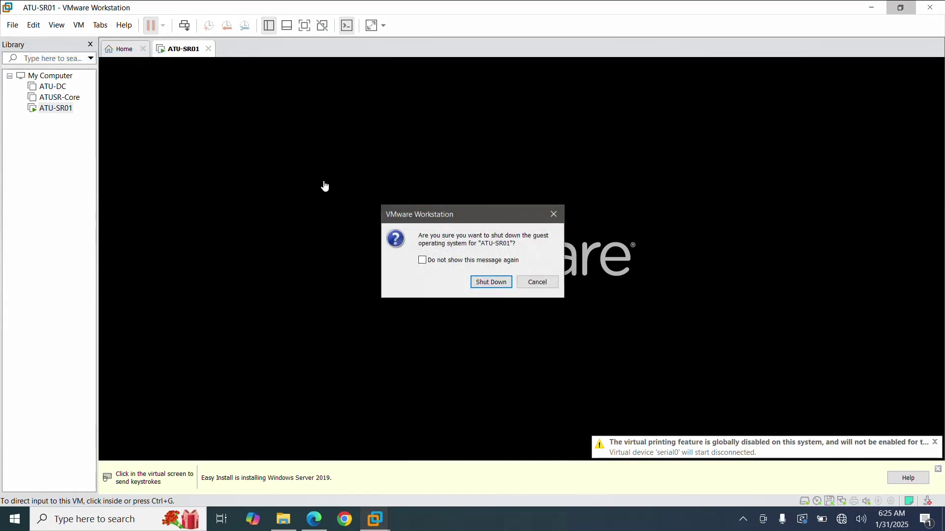
left_click(477, 286)
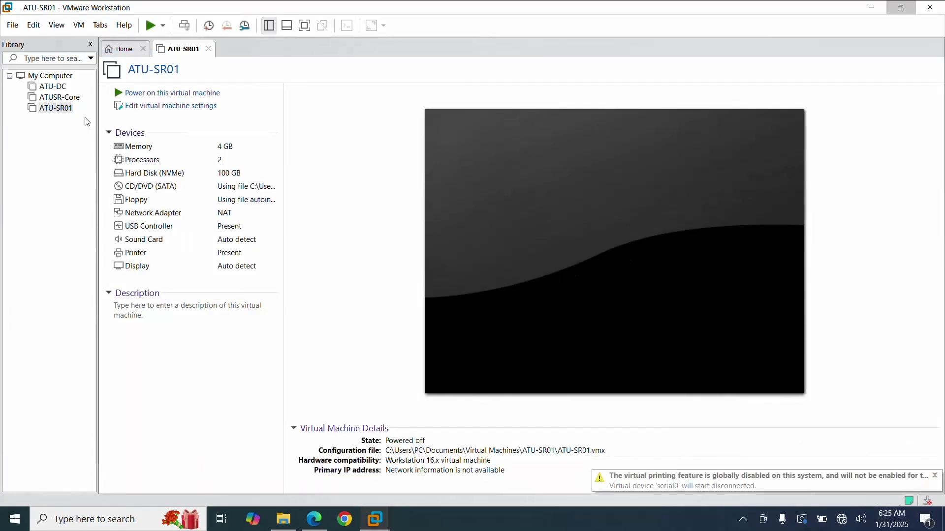
Remove the floppy drive from ATU-SR01's hardware and power the VM on.
left_click(55, 108)
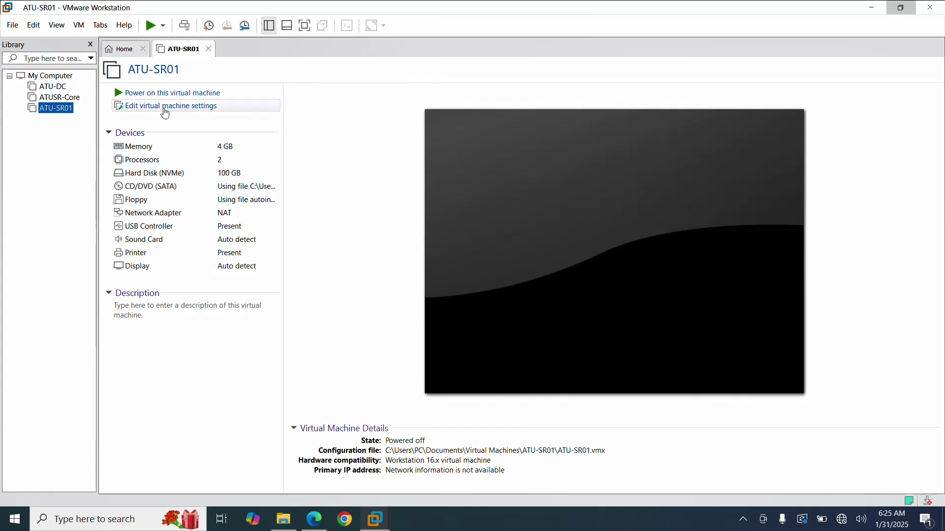
left_click(166, 108)
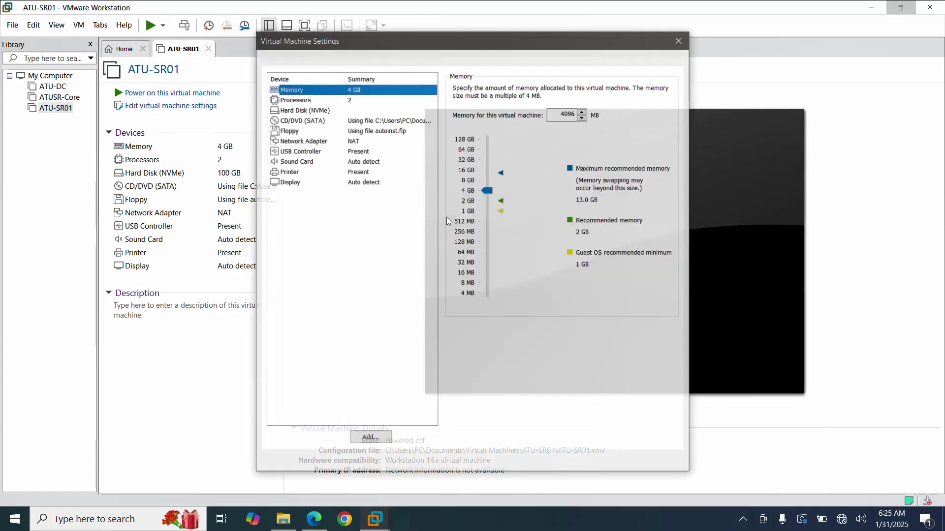
left_click(309, 131)
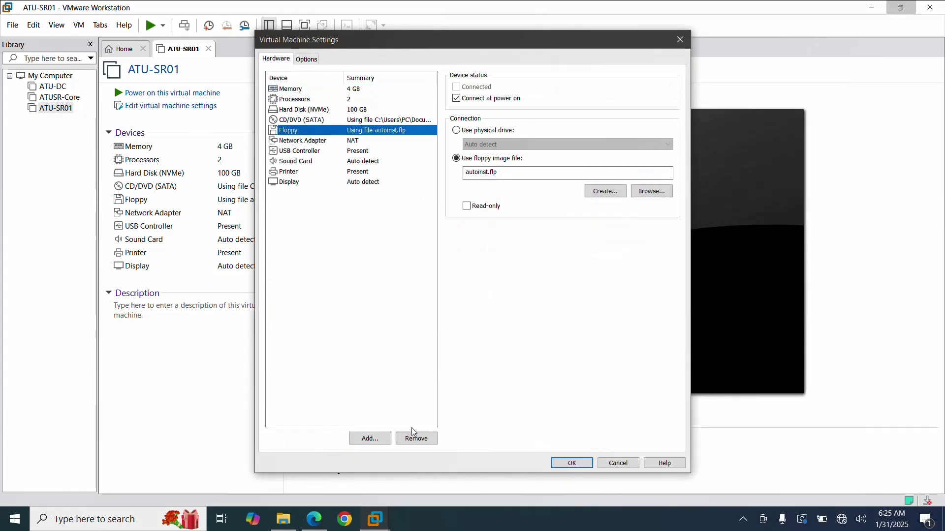
left_click(415, 440)
left_click(571, 463)
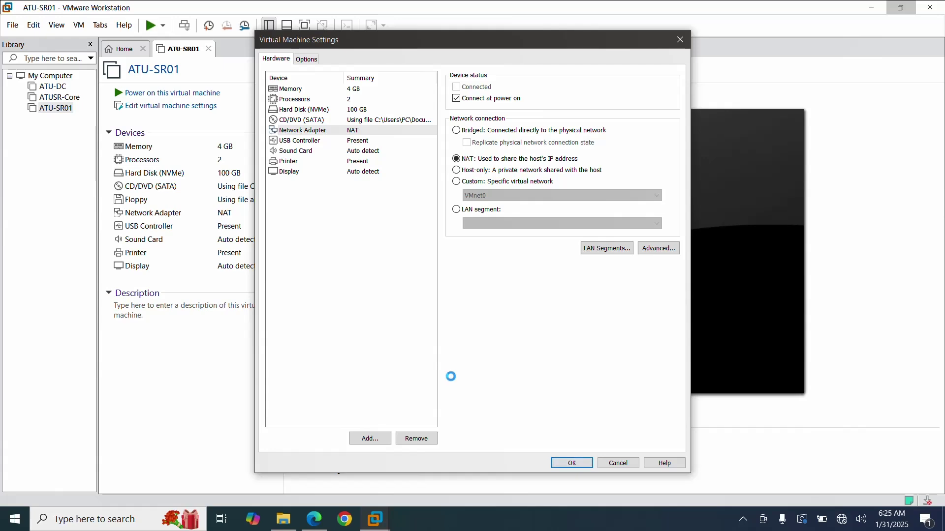
left_click(151, 27)
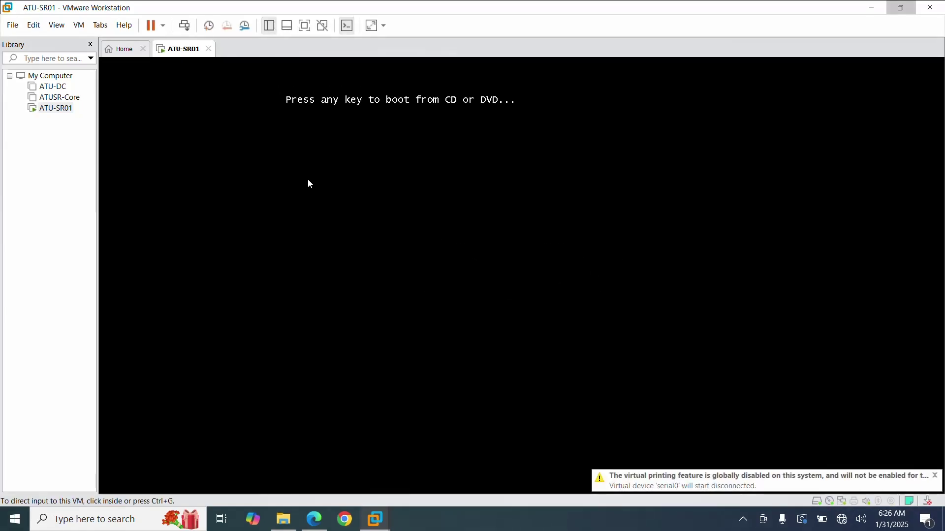
Run the VM full screen and start Windows Server Setup with English language settings.
key("ctrl+alt+Return")
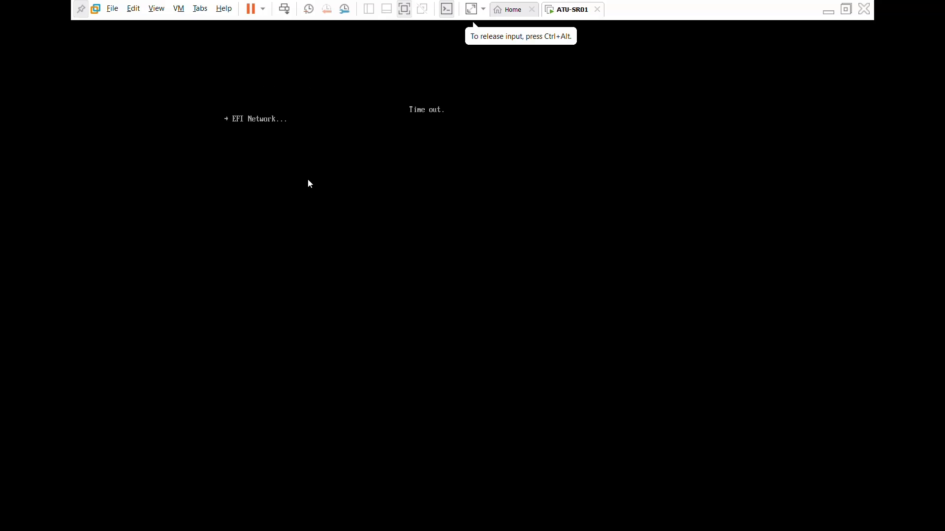
key("ctrl+alt")
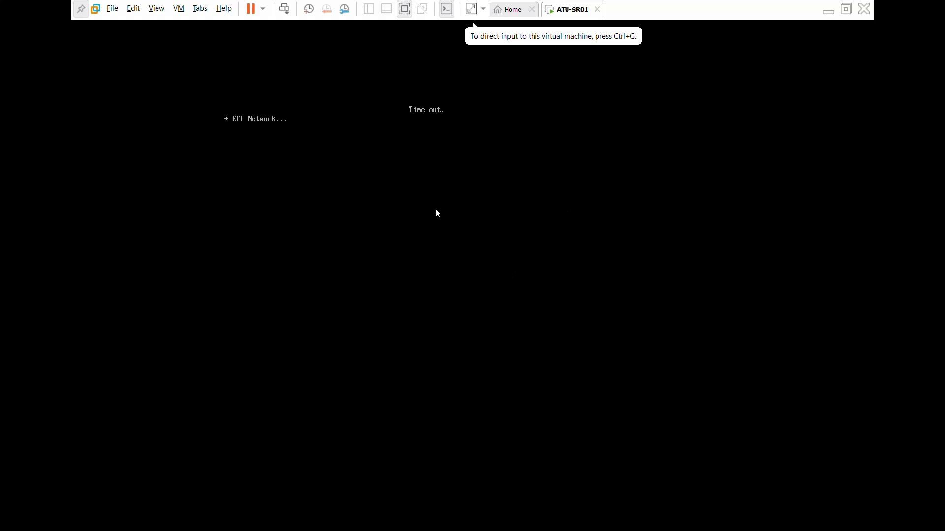
left_click(538, 252)
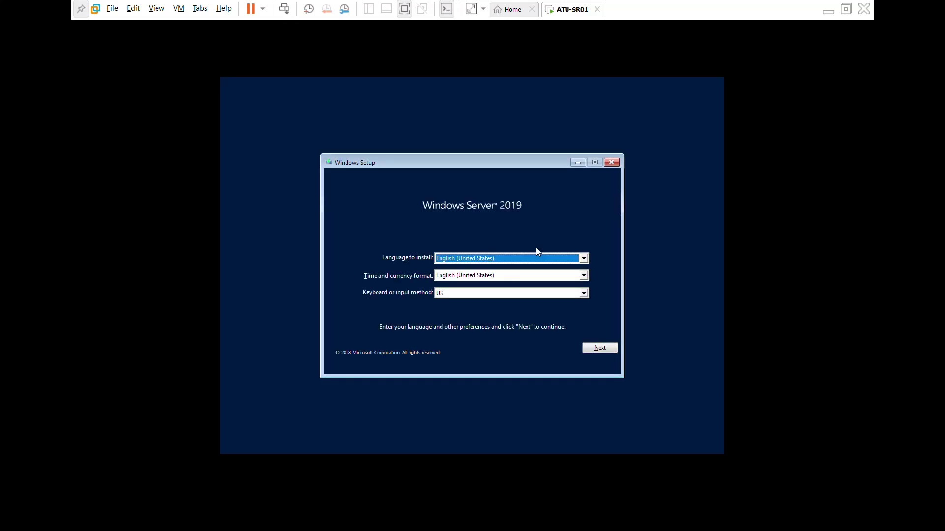
left_click(601, 348)
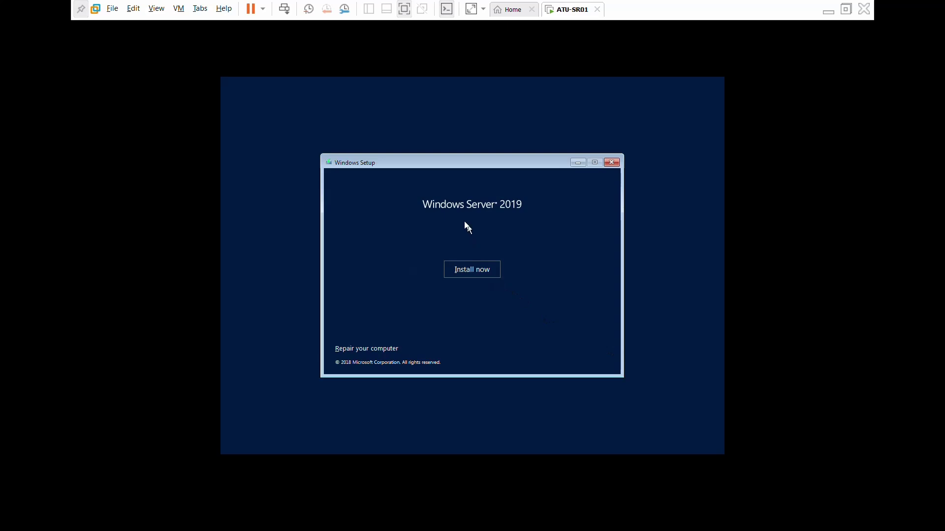
left_click(476, 269)
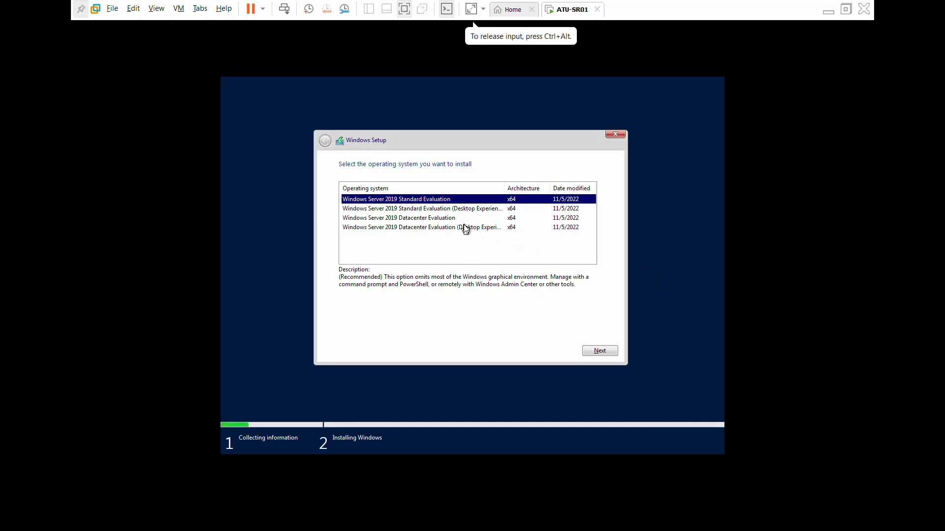
Select Datacenter Evaluation (Desktop Experience) and accept the license terms.
left_click(464, 228)
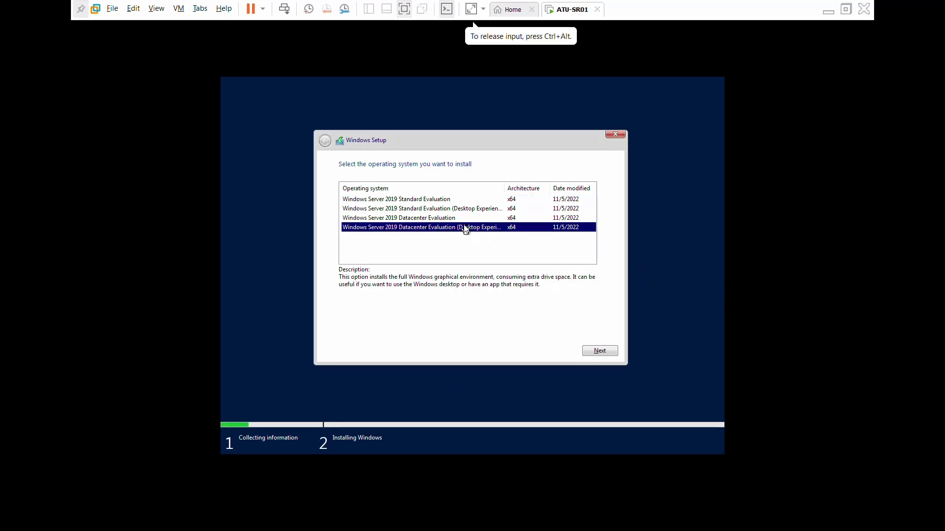
left_click(608, 352)
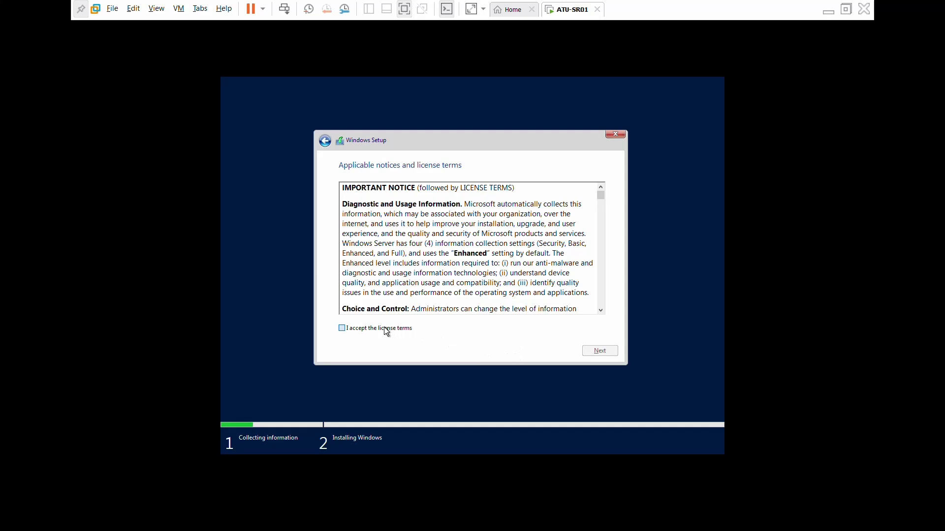
left_click(386, 329)
left_click(604, 351)
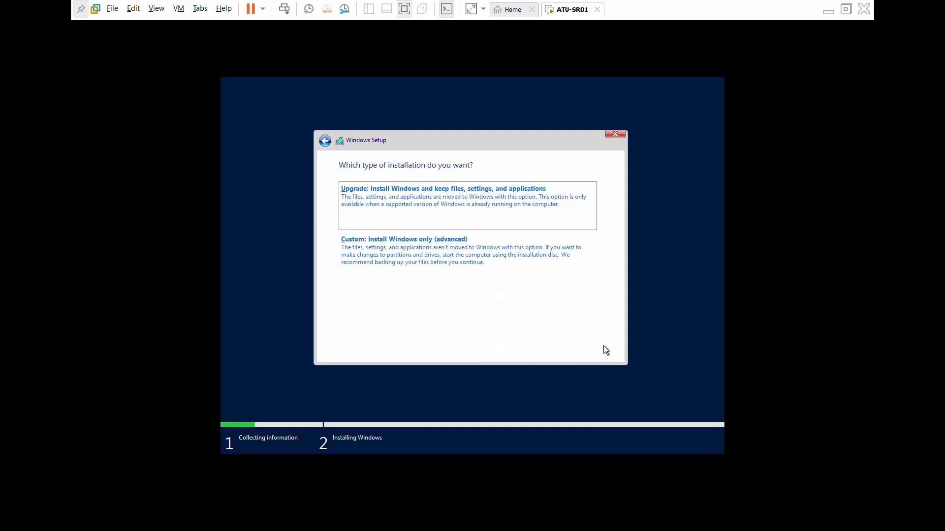
Choose a custom clean install, then enter and confirm the Administrator password.
left_click(436, 245)
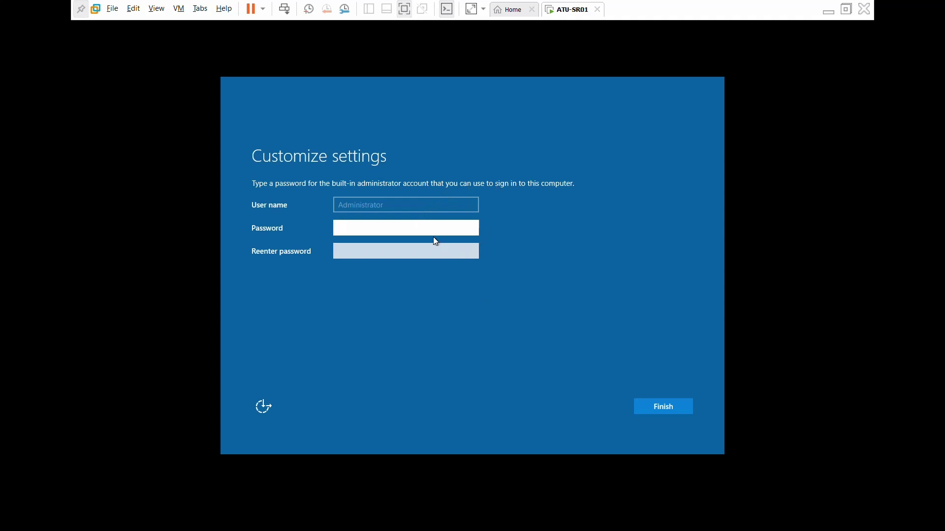
type("Passw")
key("ctrl+a")
key("BackSpace")
type("Passwo")
left_click(381, 255)
type("Pa")
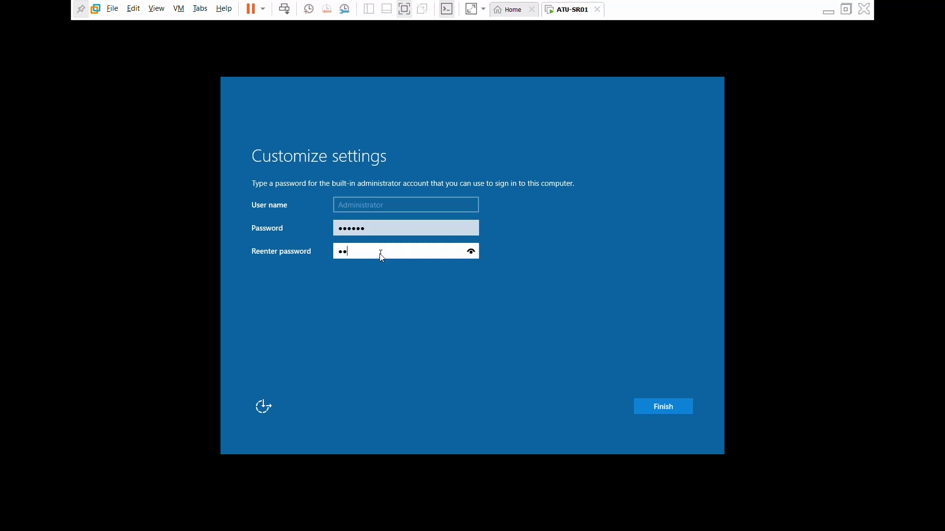
type("sswo")
left_click(663, 402)
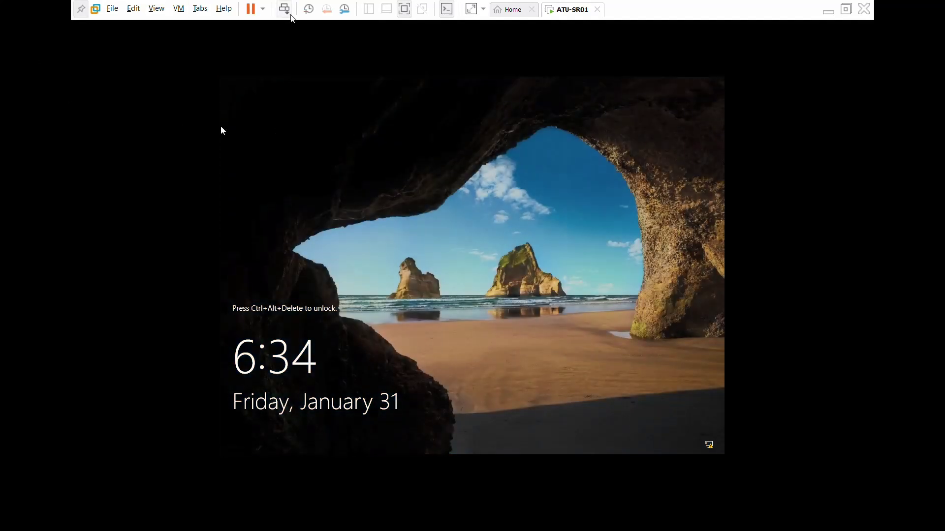
Sign in to the guest as Administrator with the account password.
left_click(284, 9)
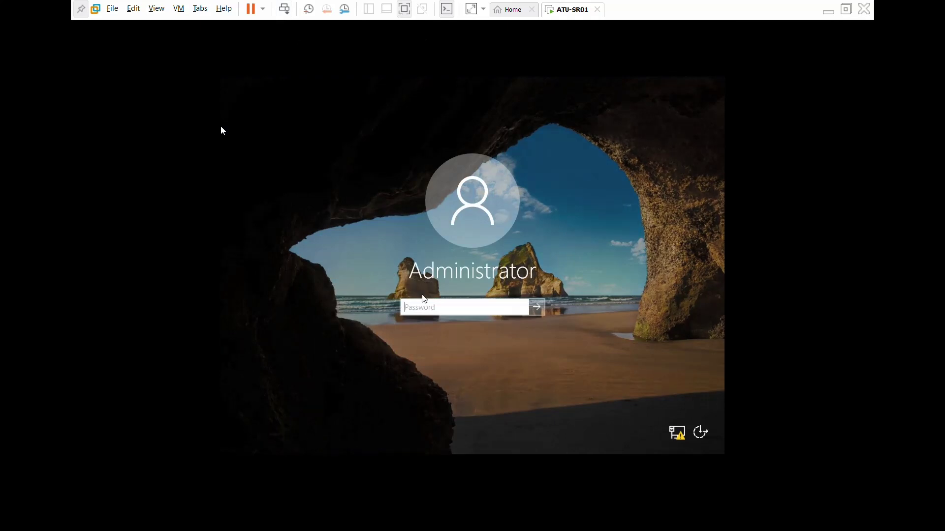
left_click(429, 307)
type("Pa$$")
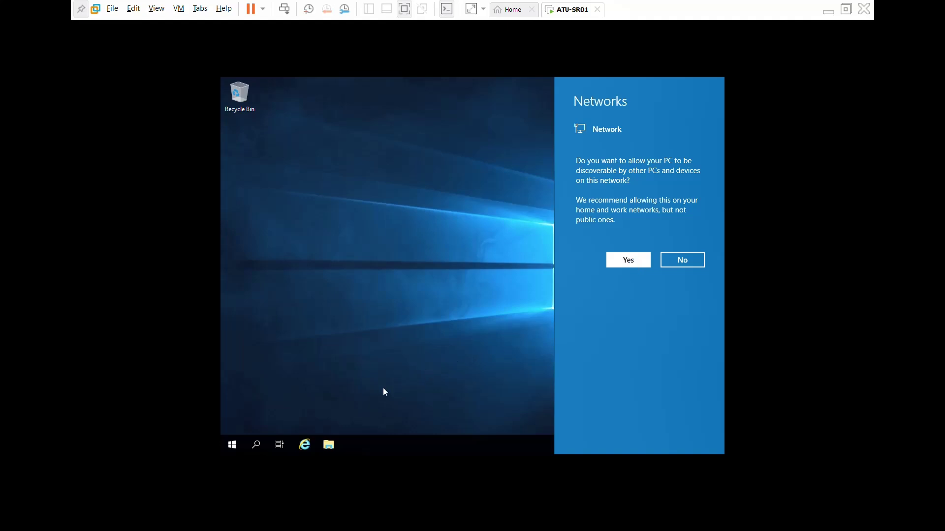
Dismiss the network prompt, then set the display resolution to 1920 × 1080 and keep it.
left_click(383, 388)
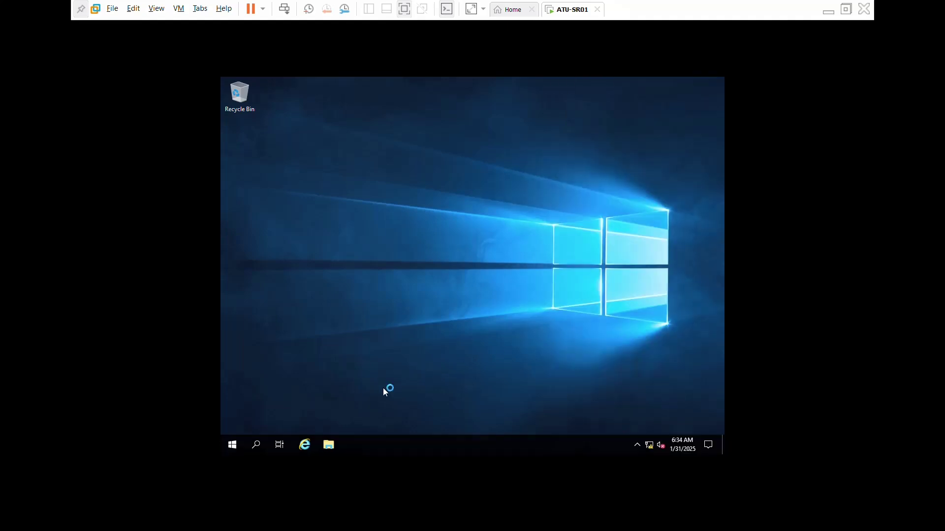
right_click(503, 207)
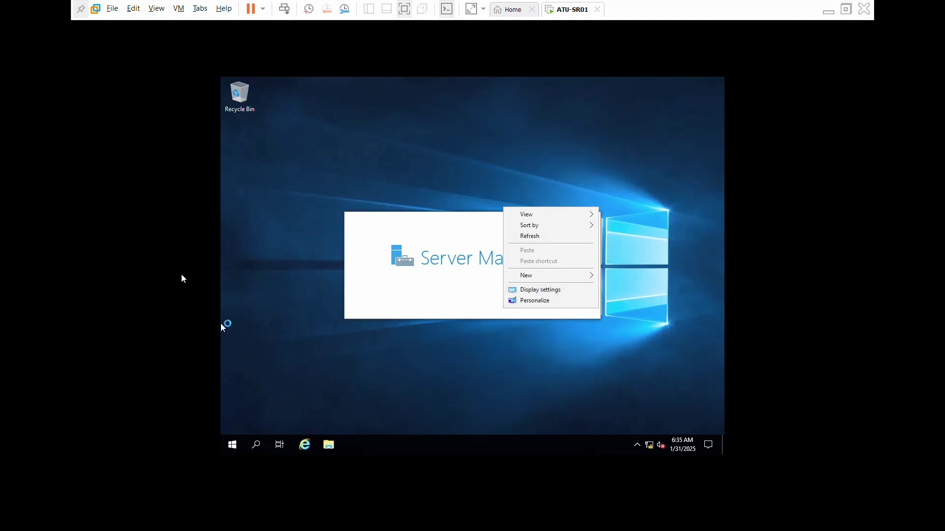
left_click(553, 290)
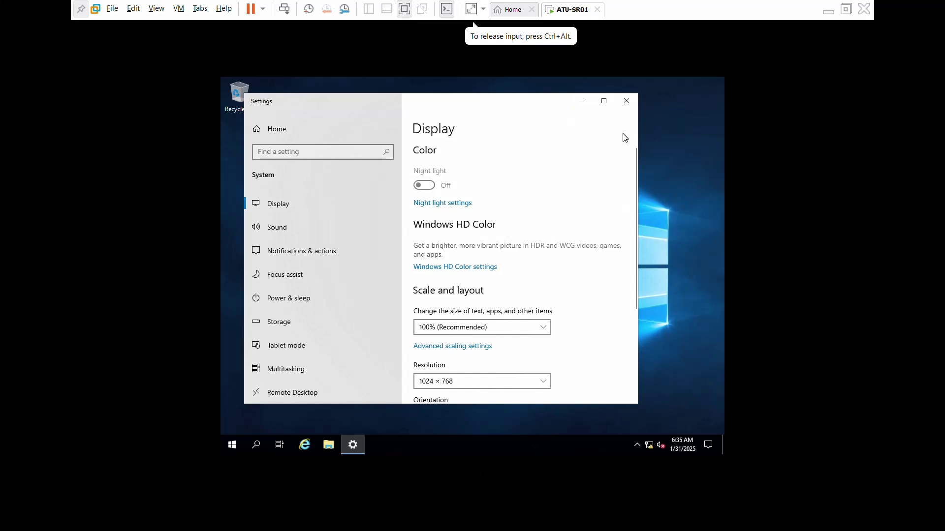
left_click_drag(633, 171, 637, 273)
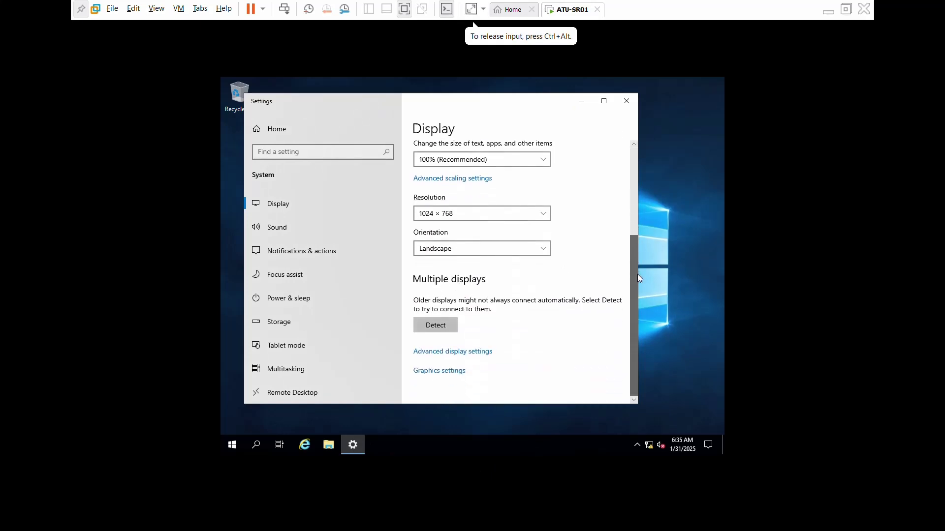
left_click(426, 220)
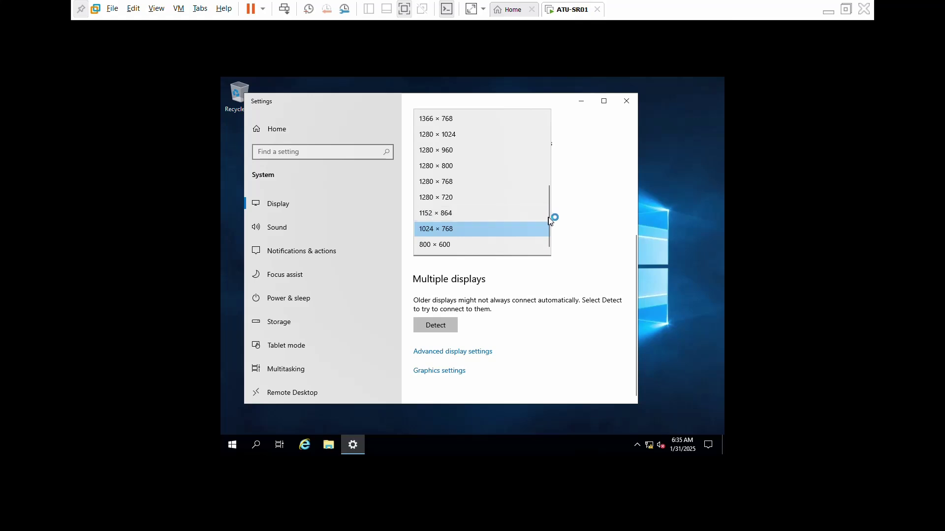
scroll(550, 202, "up", 1)
left_click_drag(549, 193, 545, 152)
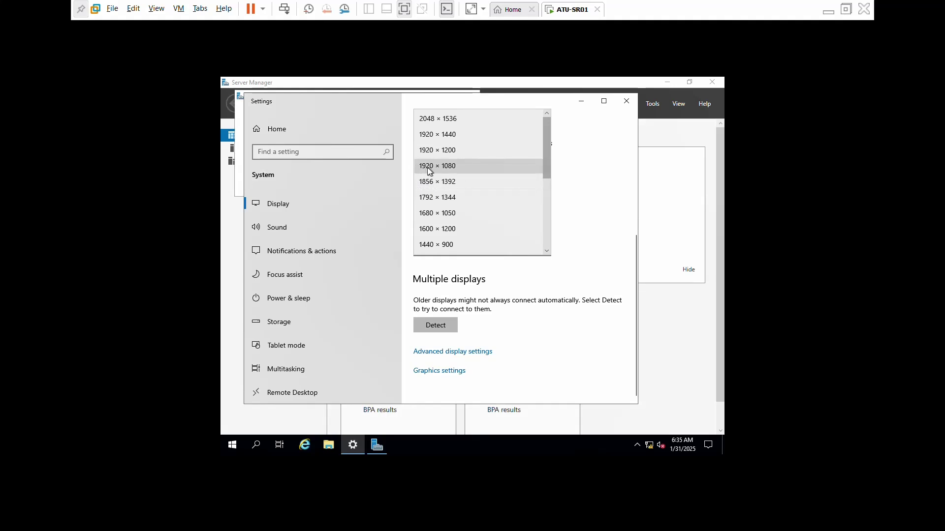
left_click(456, 168)
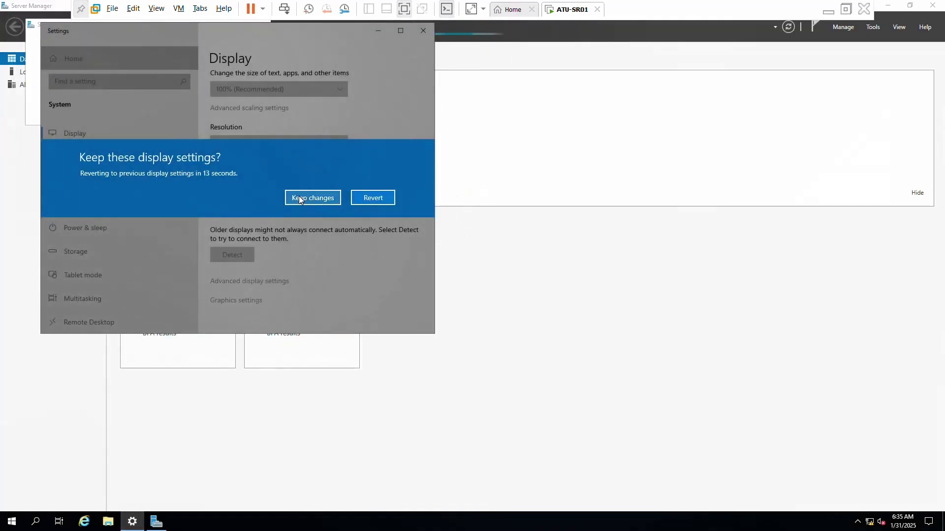
left_click(300, 196)
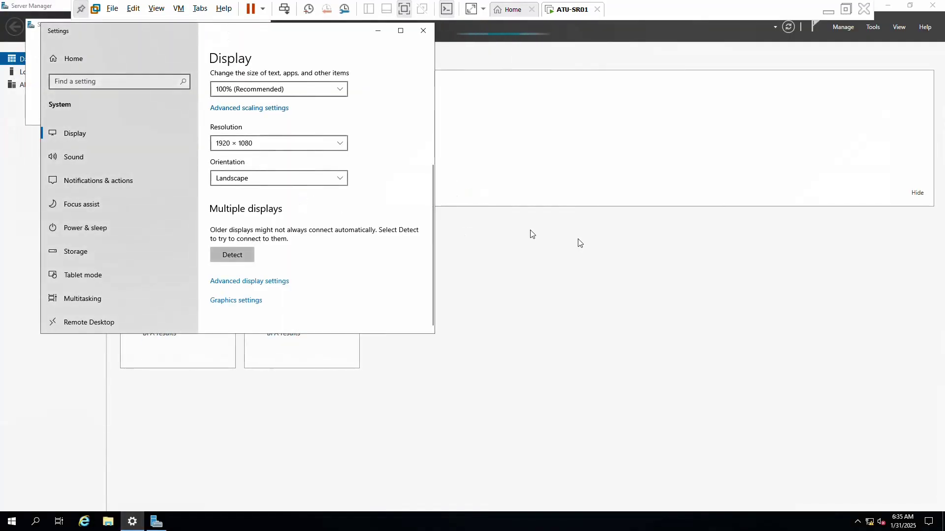
Close Settings and the Windows Admin Center notice, then open Server Manager's Local Server page.
left_click(424, 31)
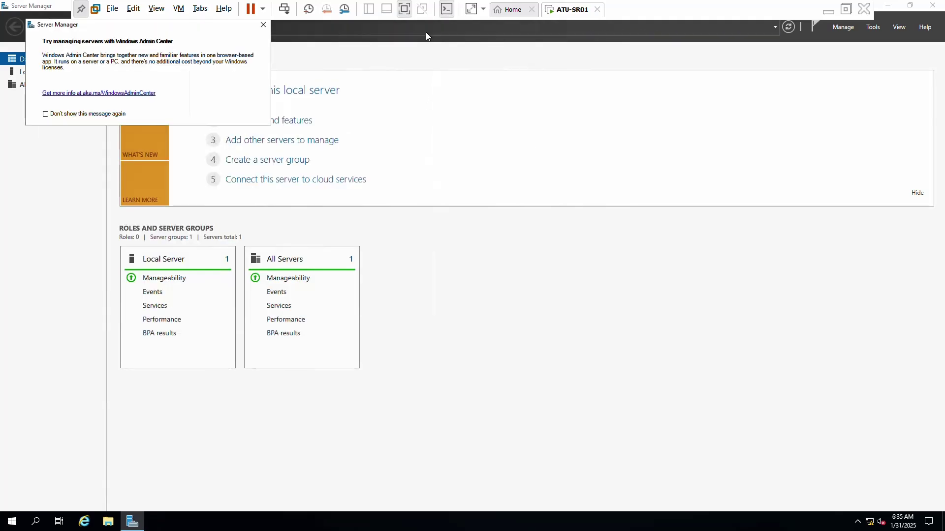
left_click(263, 23)
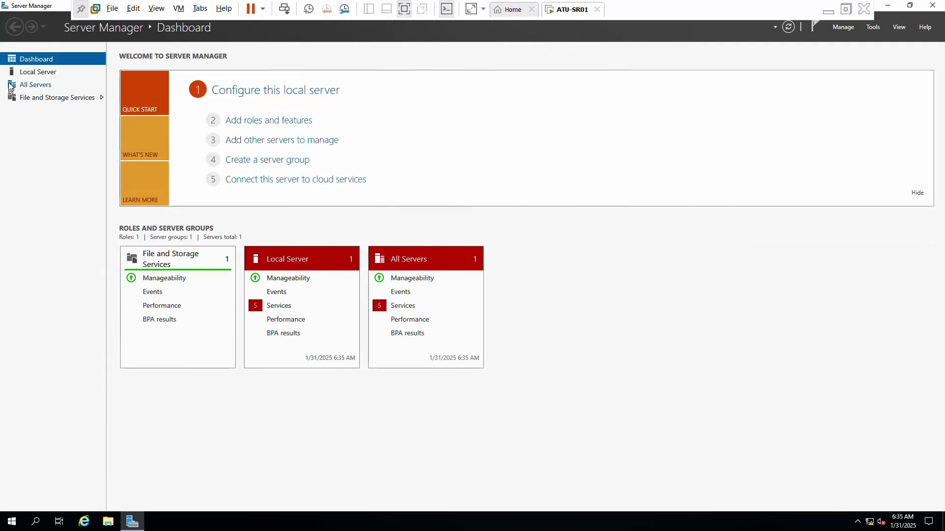
left_click(34, 73)
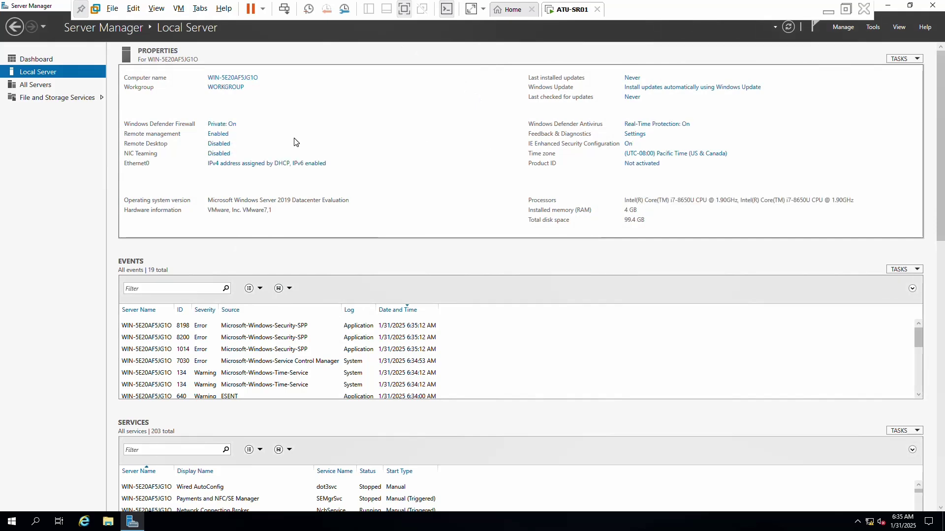
Turn off the Domain, Private and Public network firewalls, then close Windows Security.
left_click(223, 124)
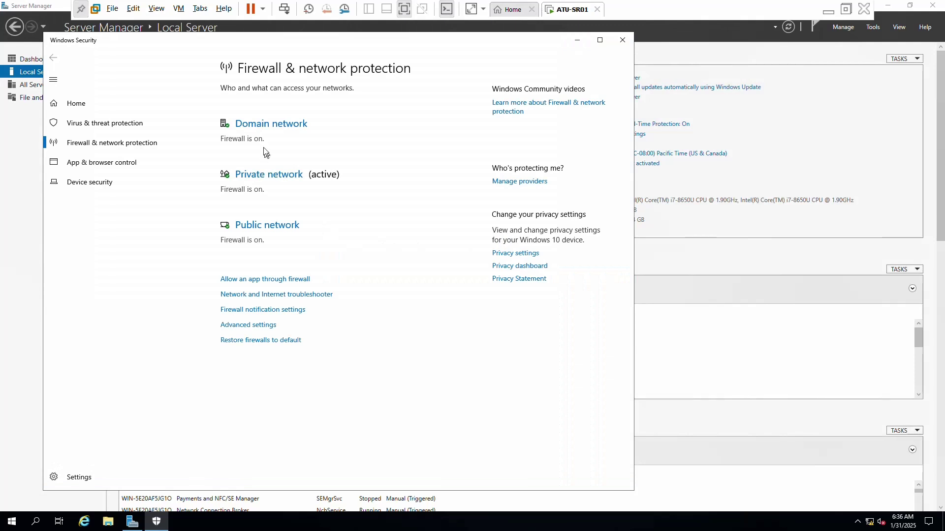
left_click(255, 130)
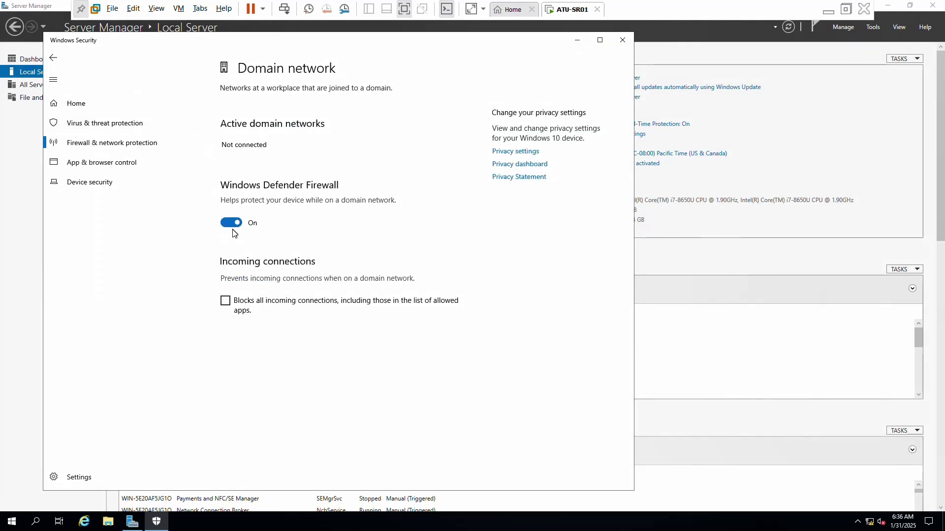
left_click(231, 224)
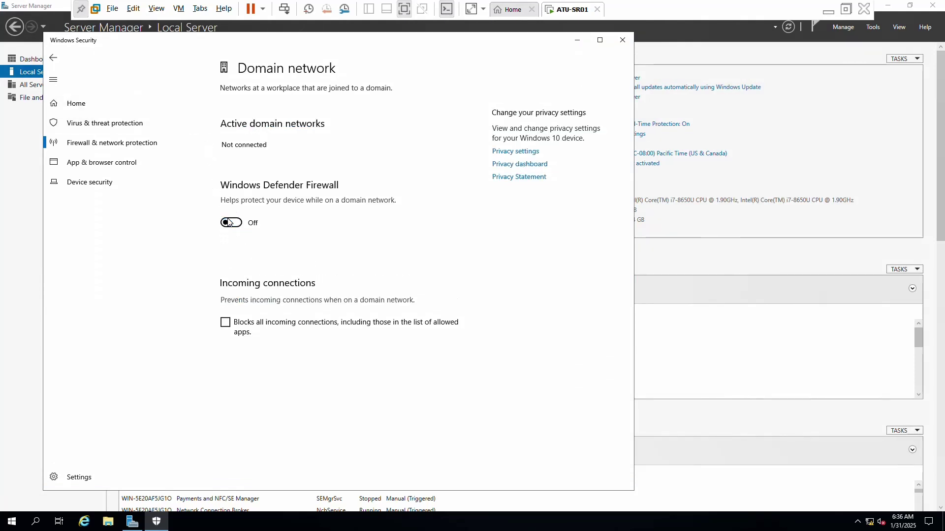
left_click(53, 59)
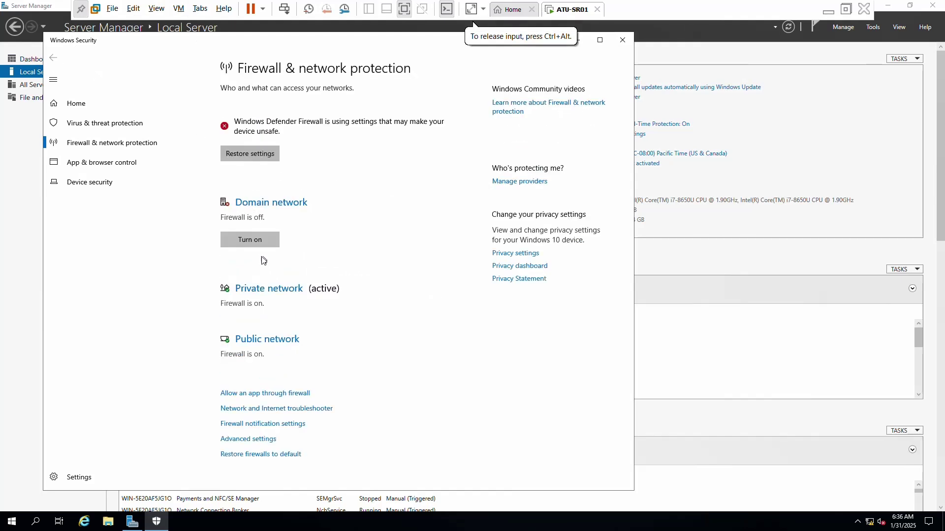
left_click(270, 290)
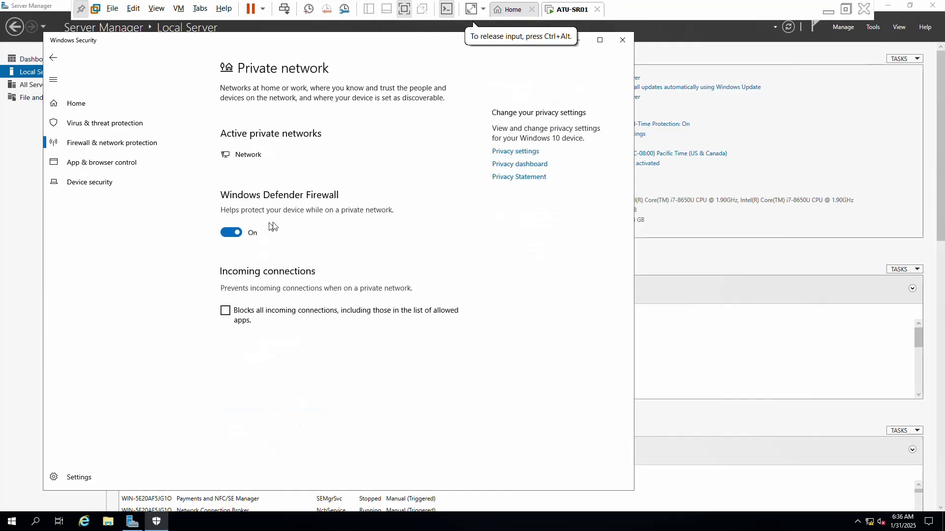
left_click(230, 235)
left_click(53, 59)
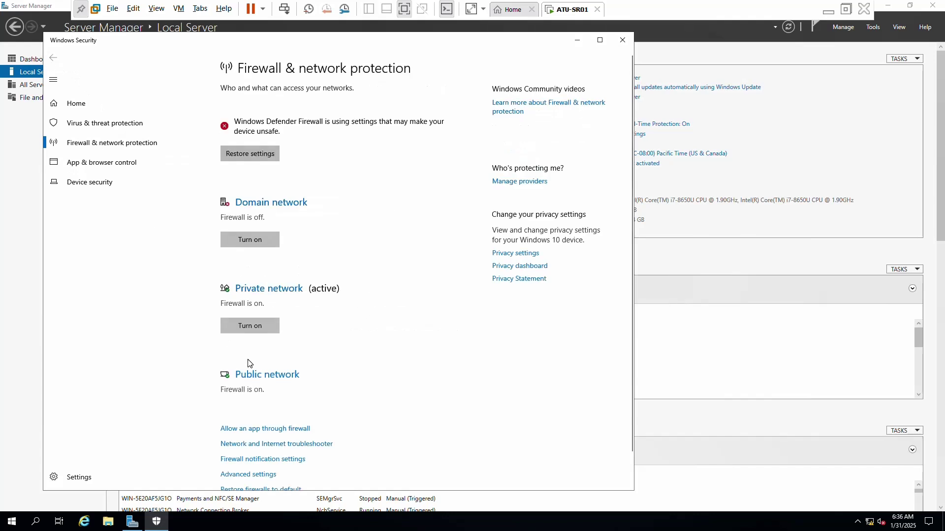
left_click(256, 375)
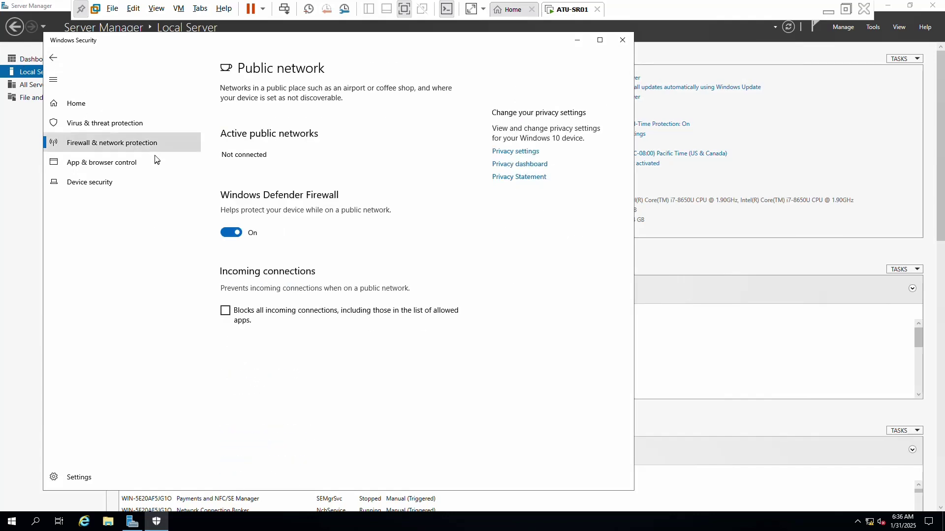
left_click(232, 235)
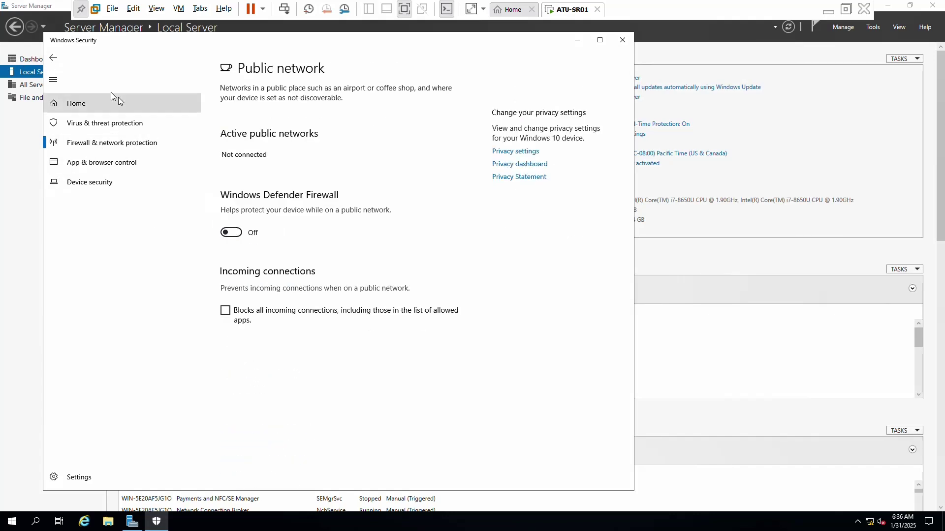
left_click(54, 59)
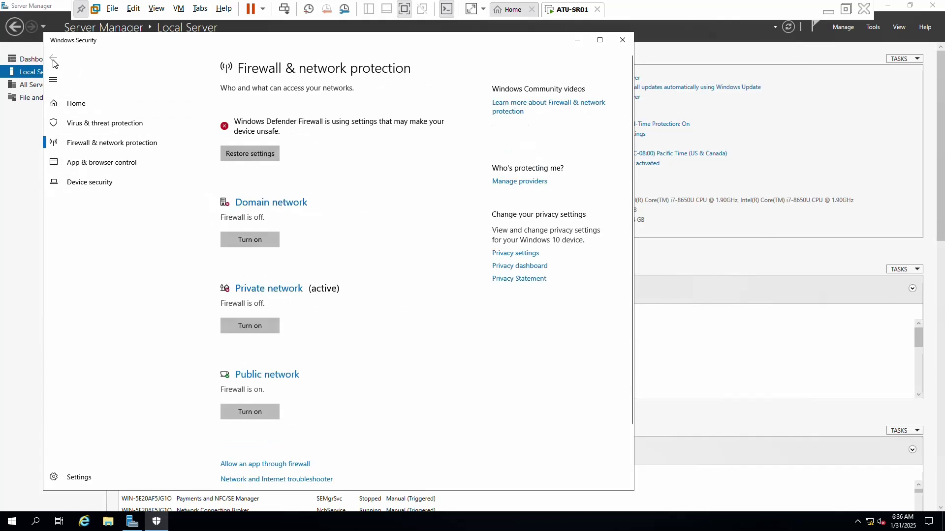
left_click(623, 39)
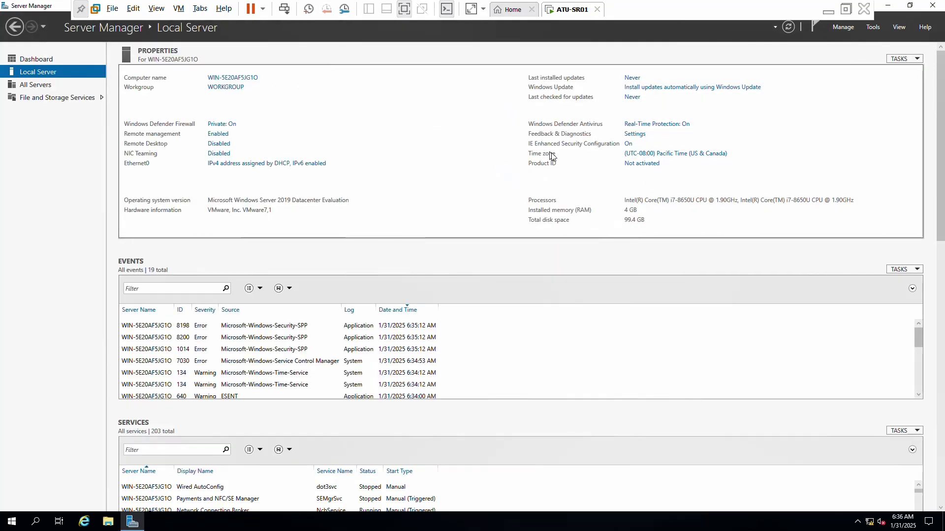
Set IE Enhanced Security Configuration Off for both administrators and users.
left_click(629, 145)
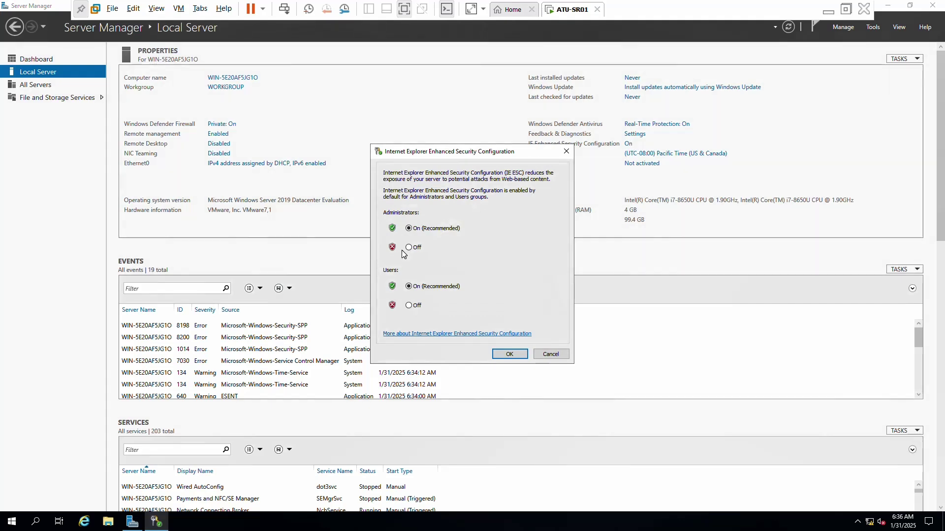
left_click(412, 248)
left_click(412, 306)
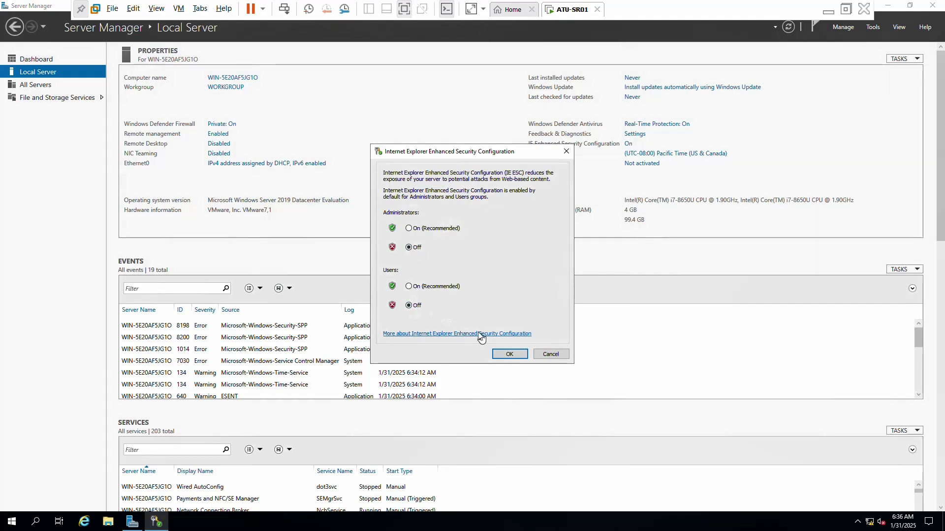
left_click(511, 355)
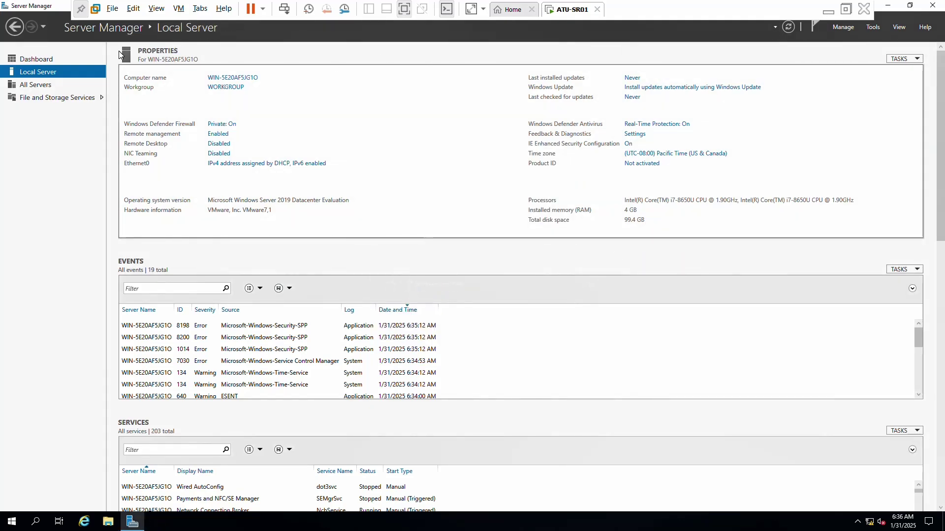
left_click(178, 9)
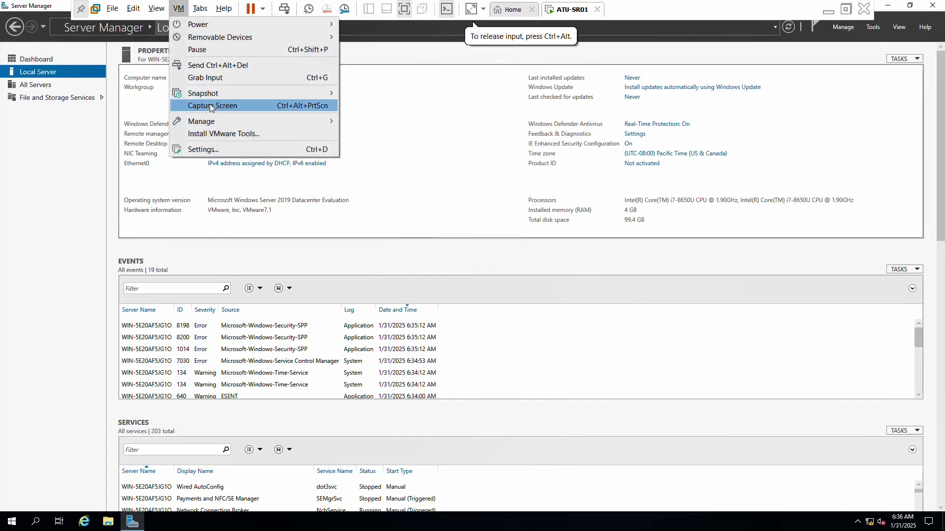
Mount the VMware Tools installer disc in the guest and run its setup program.
left_click(227, 134)
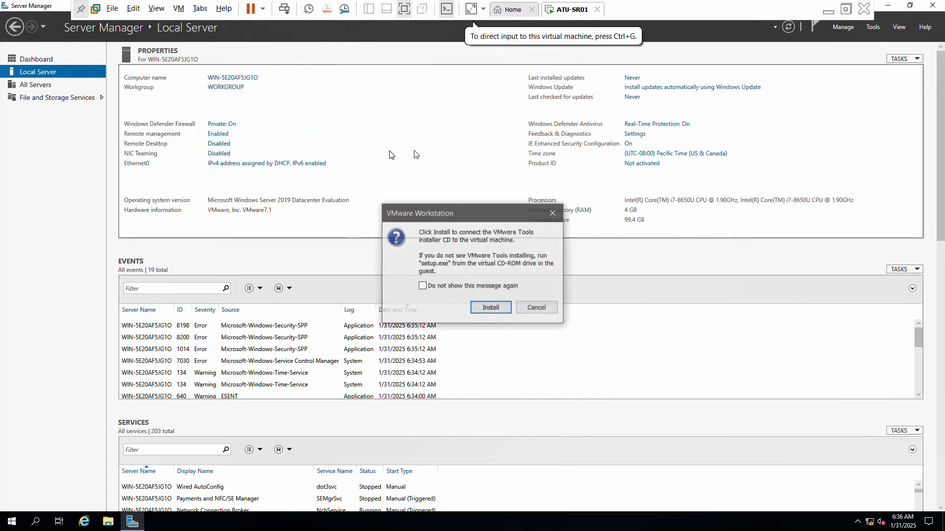
left_click(494, 308)
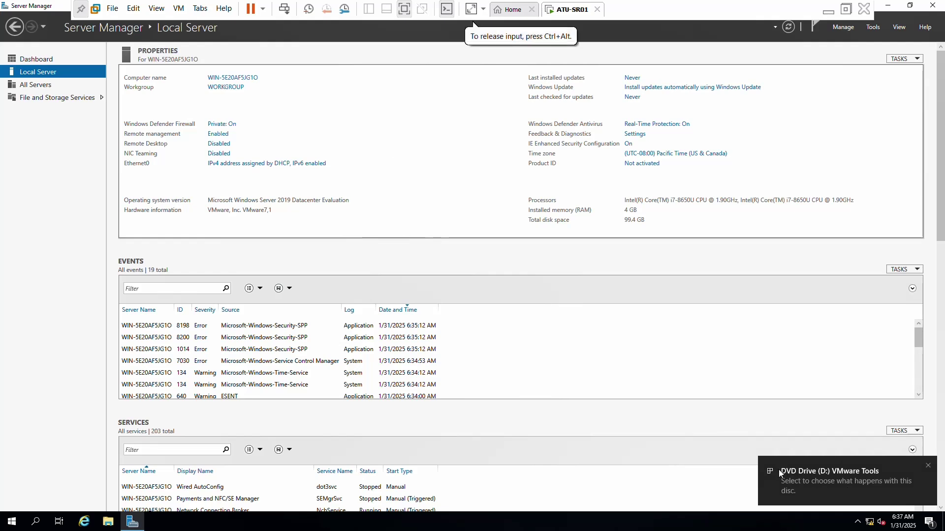
left_click(823, 487)
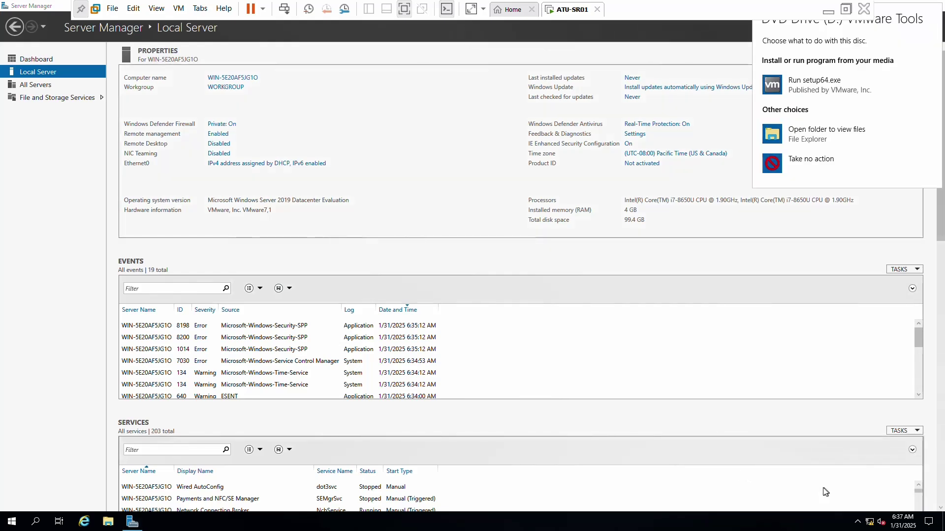
left_click(790, 92)
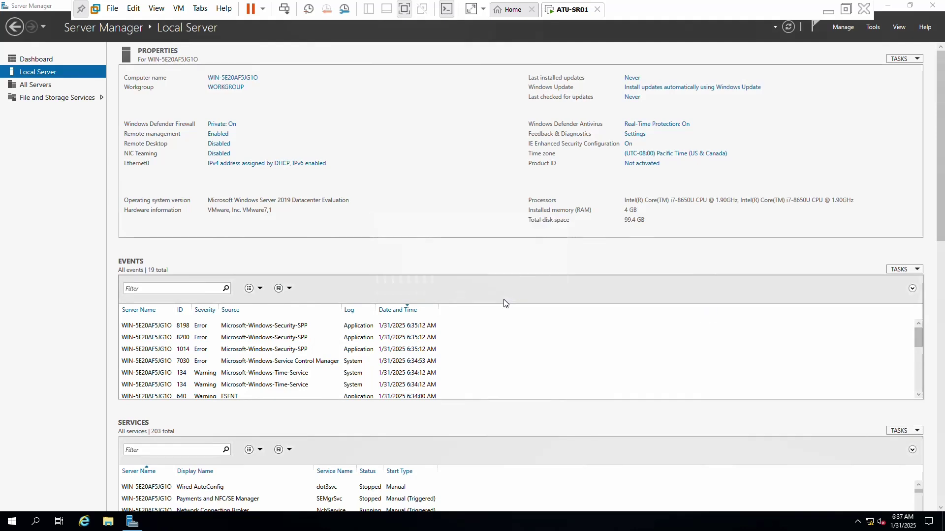
Install VMware Tools with the Complete setup type and restart the guest.
left_click(524, 338)
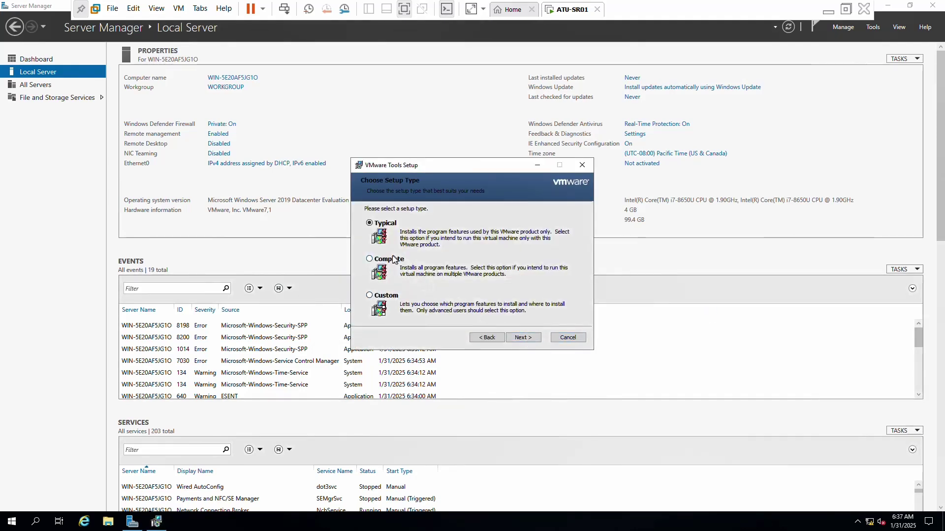
left_click(394, 259)
left_click(527, 338)
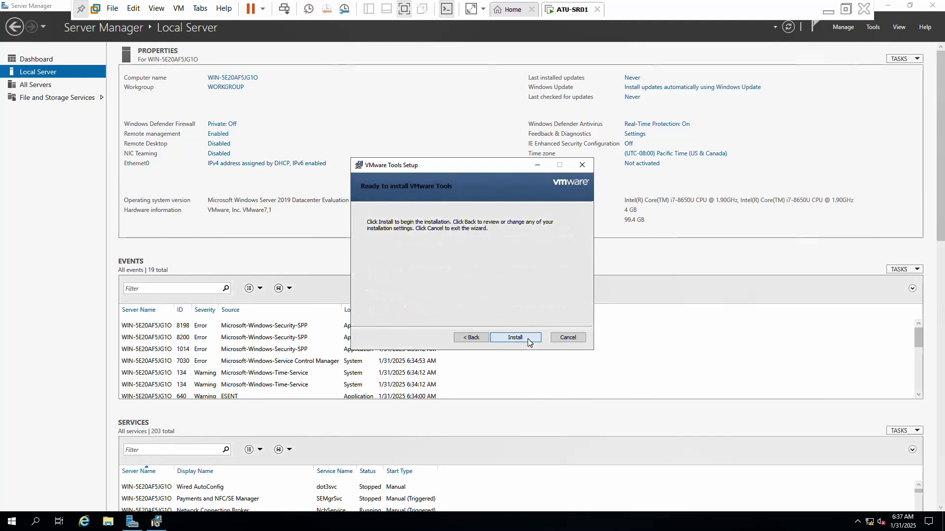
left_click(527, 338)
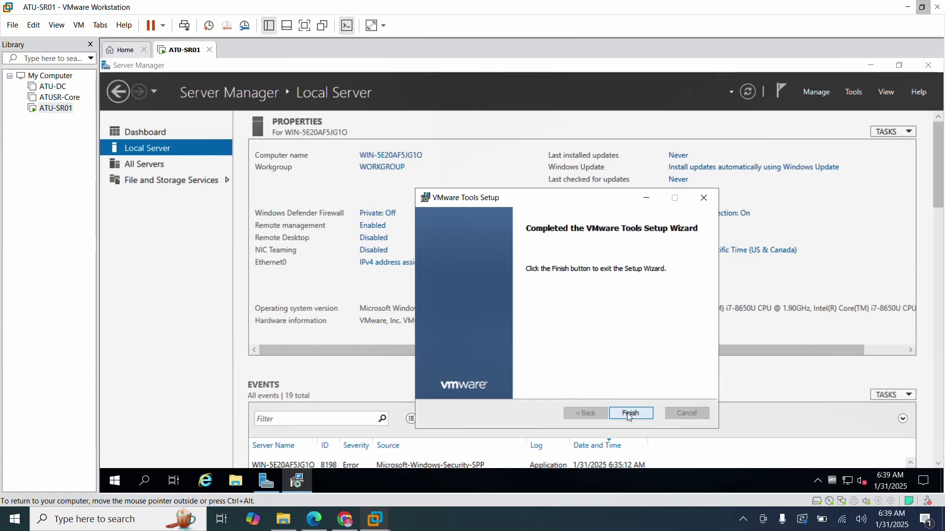
left_click(632, 415)
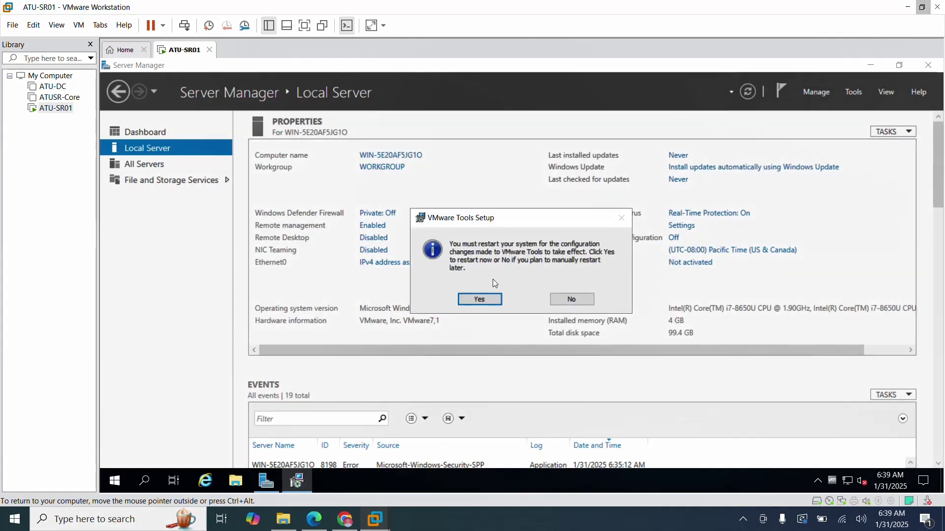
left_click(480, 301)
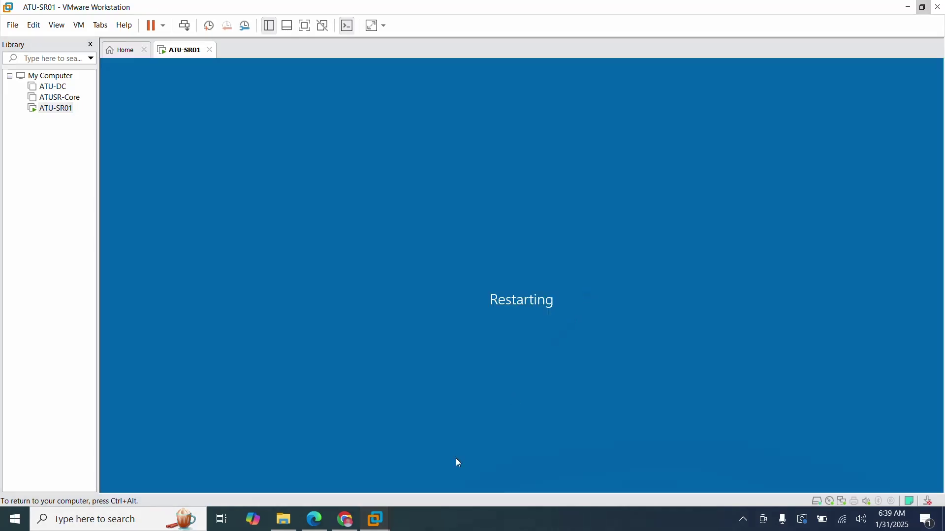
left_click(313, 520)
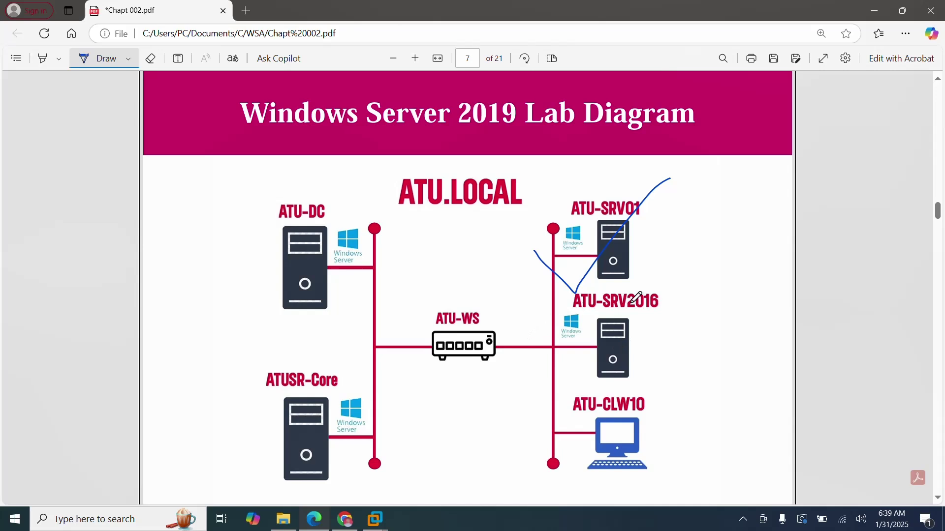
Draw a check mark beside ATU-SRV2016 on the lab diagram, then switch to Chrome.
left_click_drag(635, 312, 669, 304)
left_click_drag(605, 360, 701, 290)
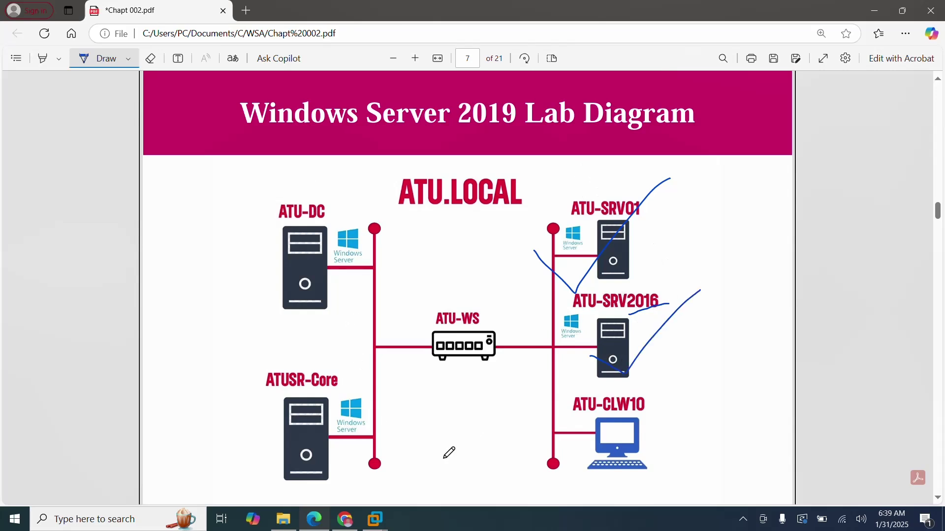
left_click(345, 520)
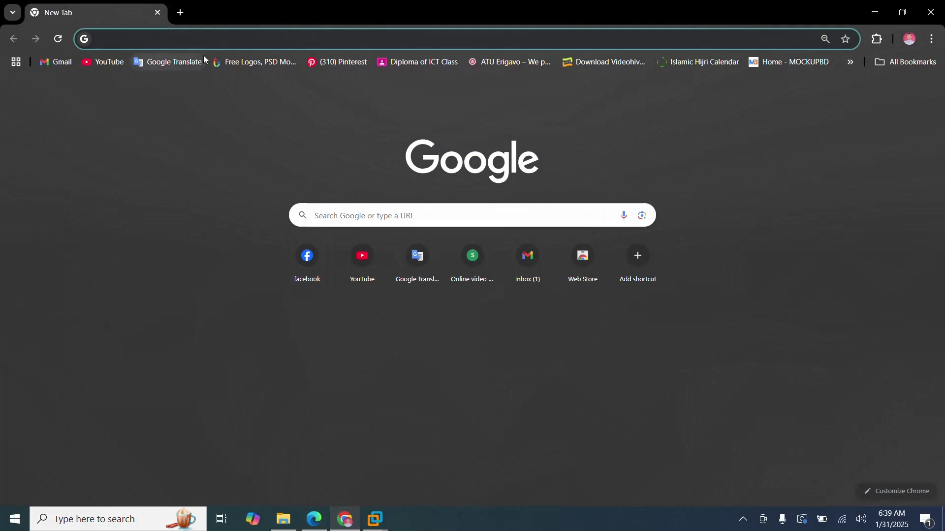
Search for Microsoft Evaluation Center and start the Windows Server 2016 ISO download.
left_click(153, 35)
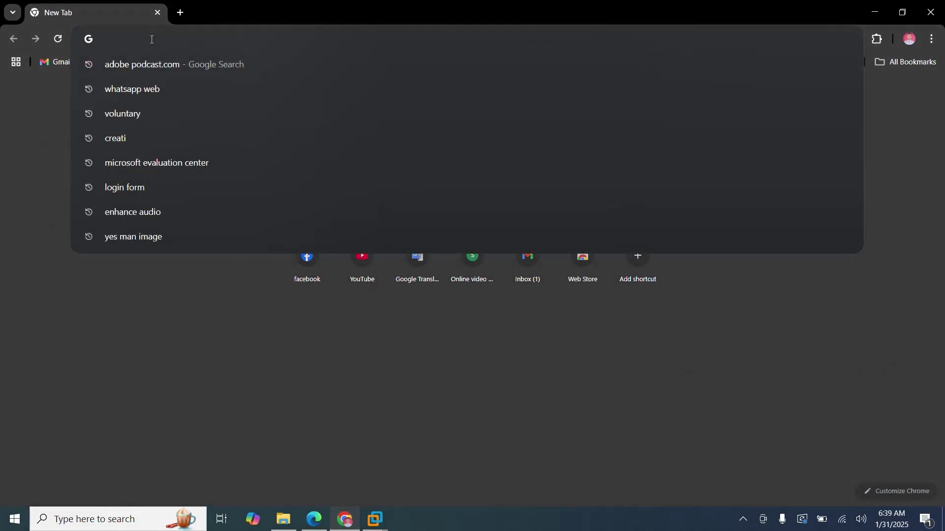
type("microsoft.com/en-us/evalcenter")
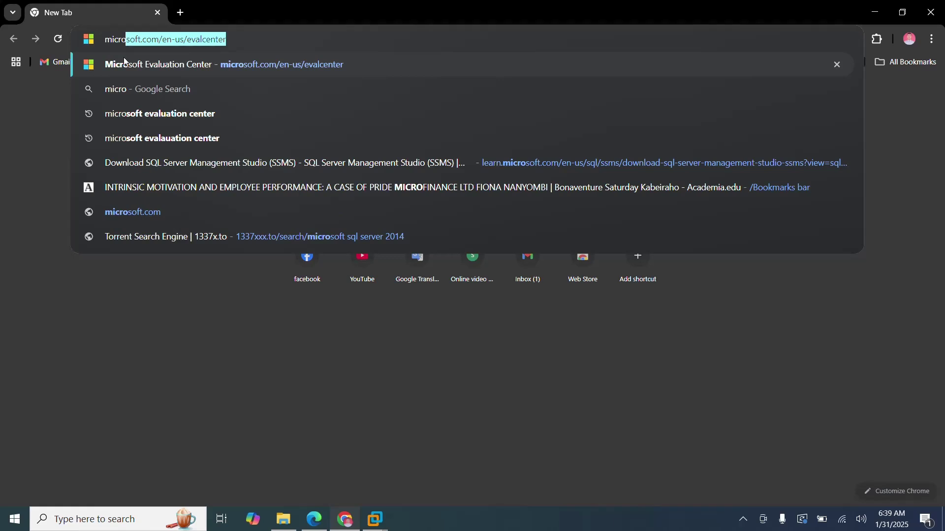
left_click(166, 115)
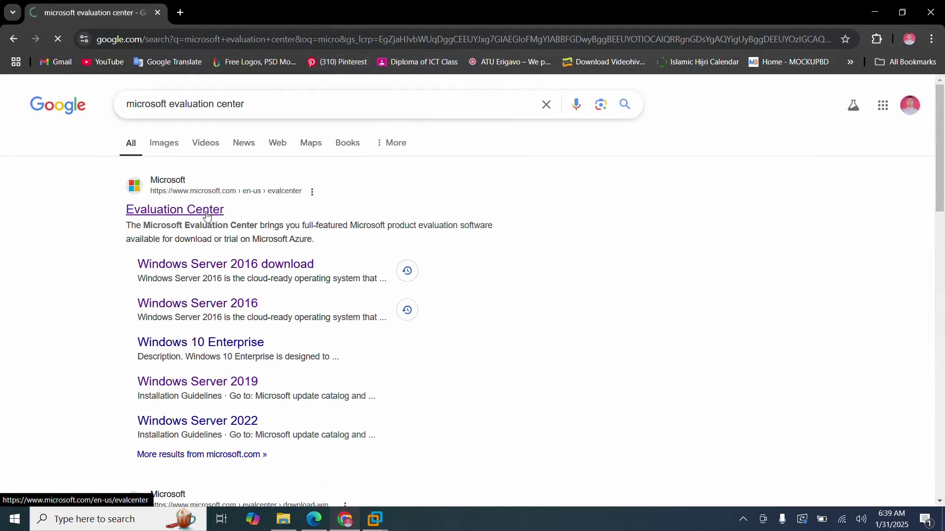
left_click(184, 213)
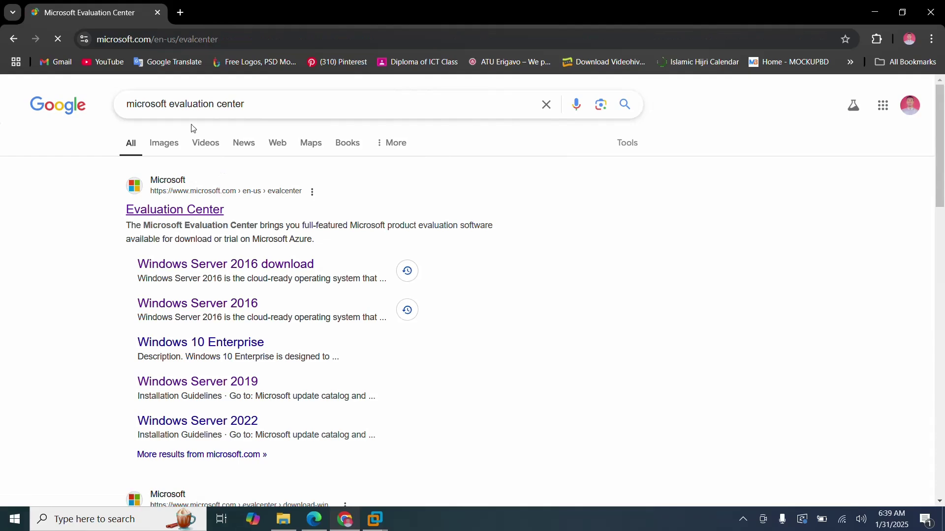
mouse_move(270, 92)
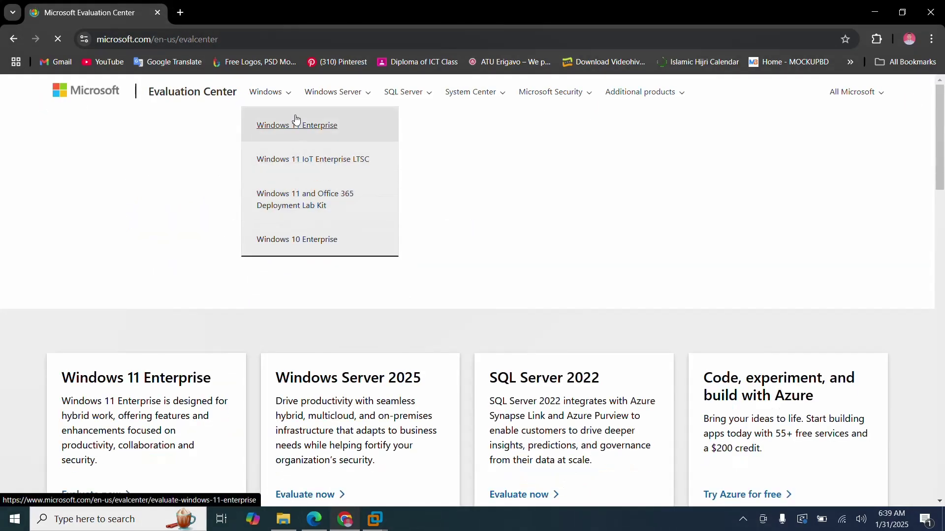
mouse_move(367, 92)
mouse_move(371, 142)
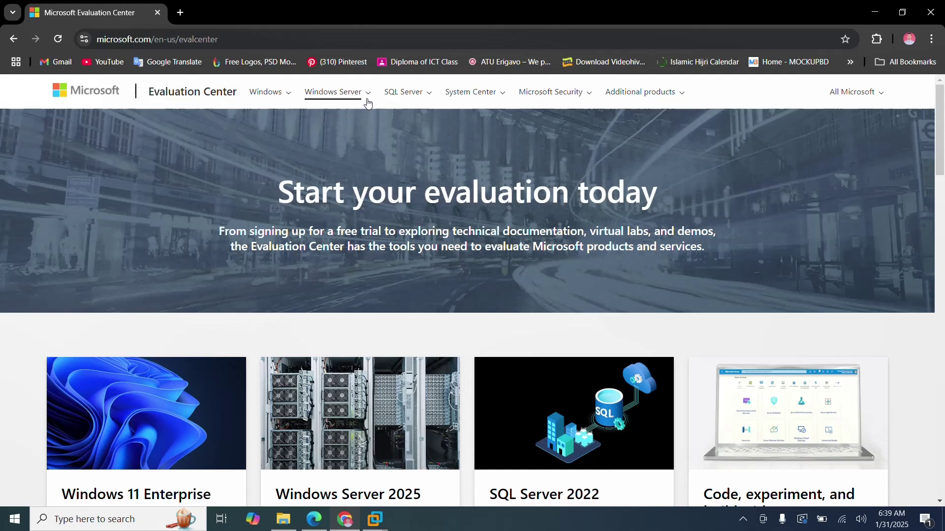
left_click(373, 96)
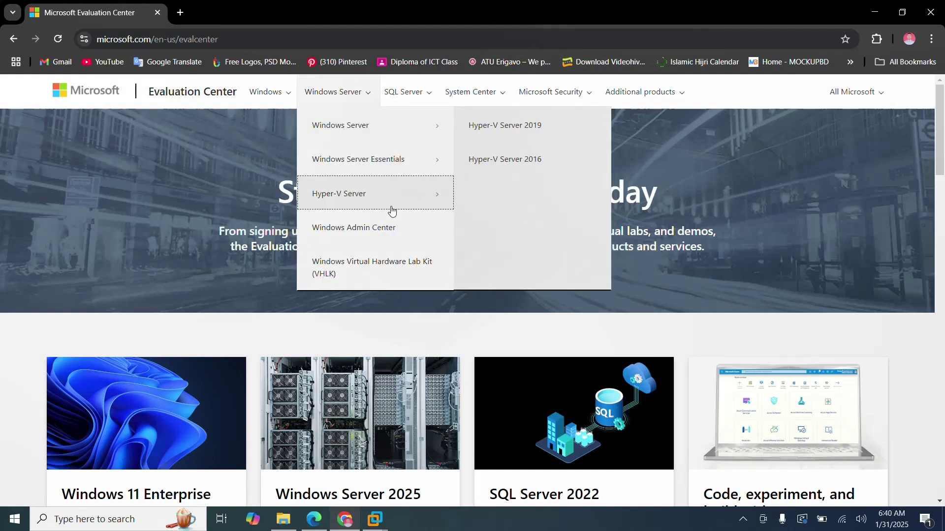
mouse_move(369, 131)
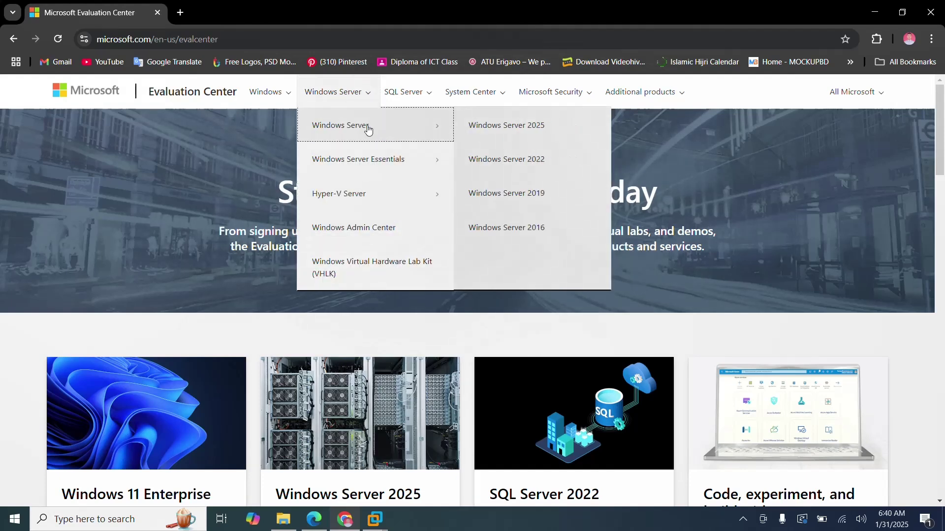
left_click(534, 228)
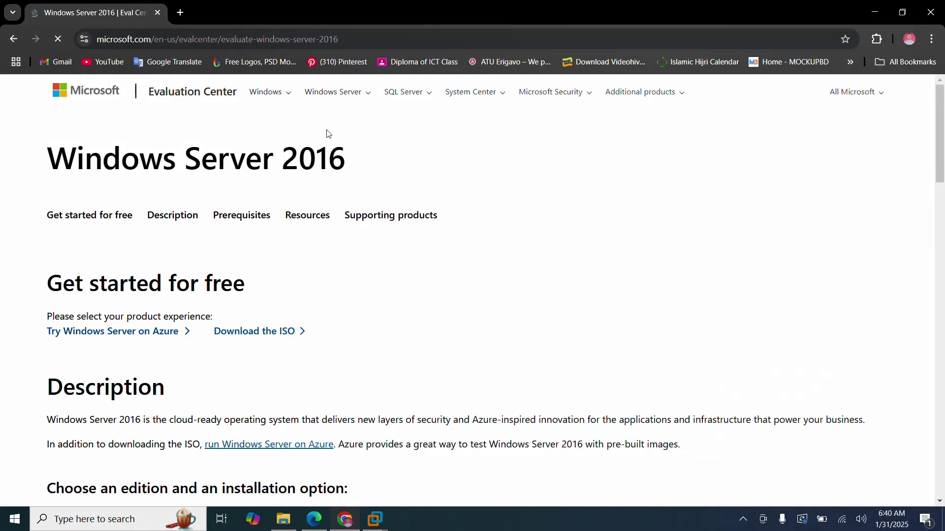
left_click(235, 336)
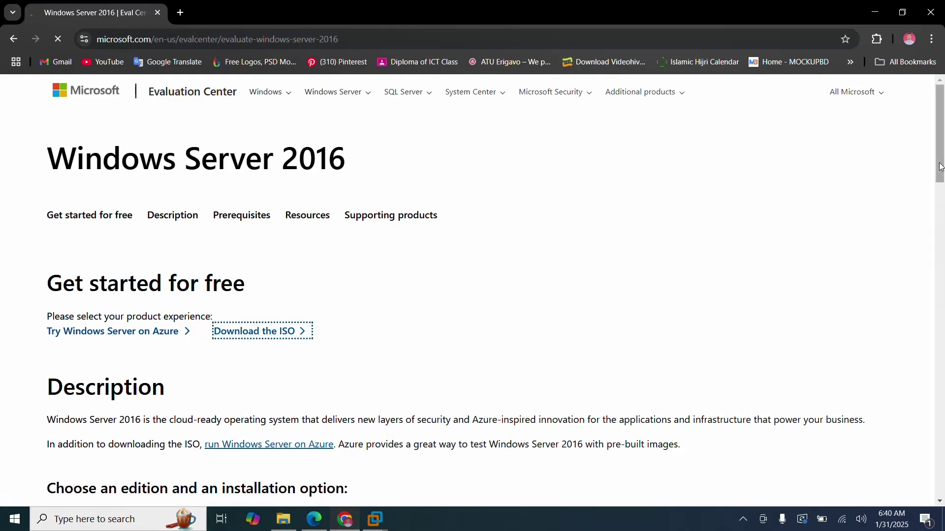
Fill the saved first name, last name and e-mail, and company name power tech.
left_click_drag(941, 167, 941, 238)
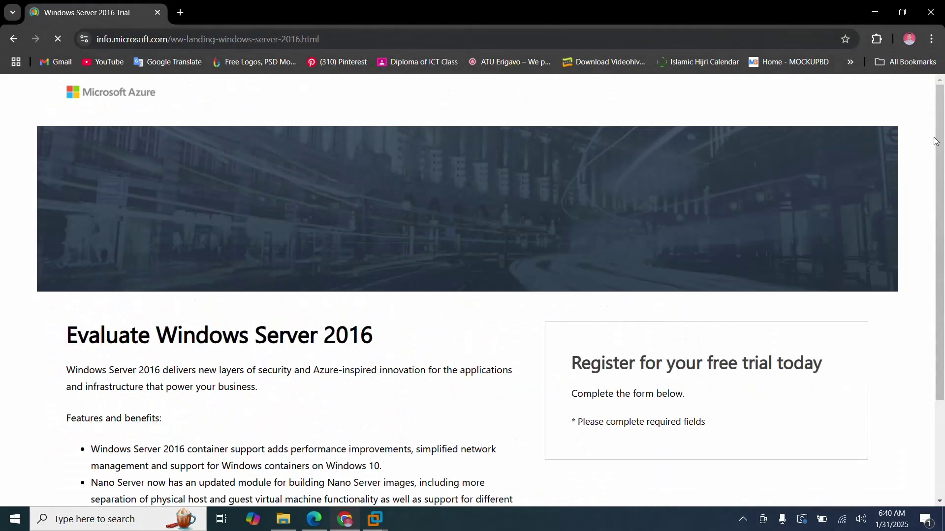
scroll(941, 176, "down", 5)
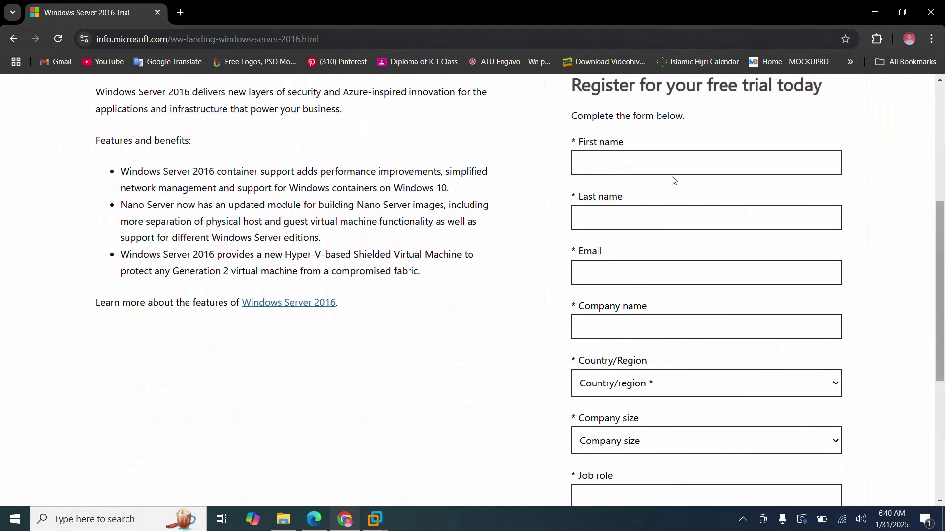
left_click(643, 167)
left_click(651, 196)
left_click(611, 224)
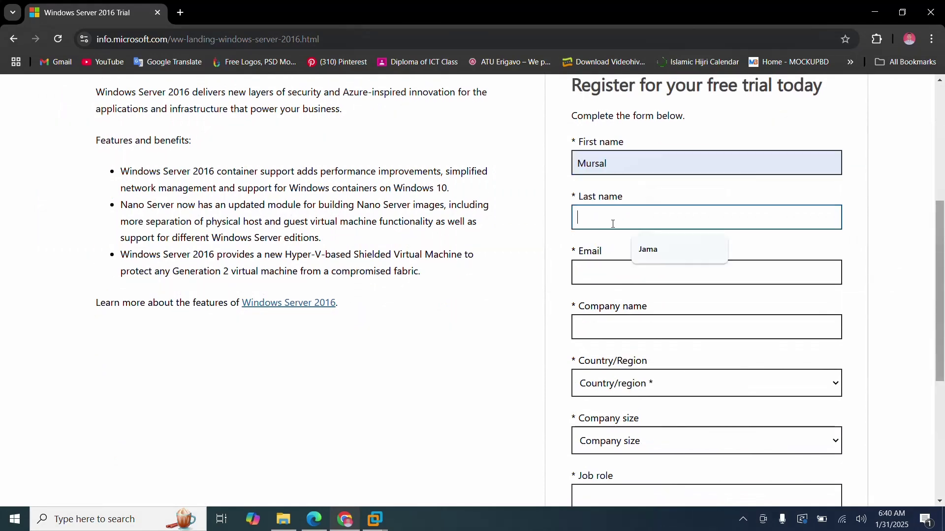
left_click(648, 251)
left_click(605, 273)
left_click(654, 307)
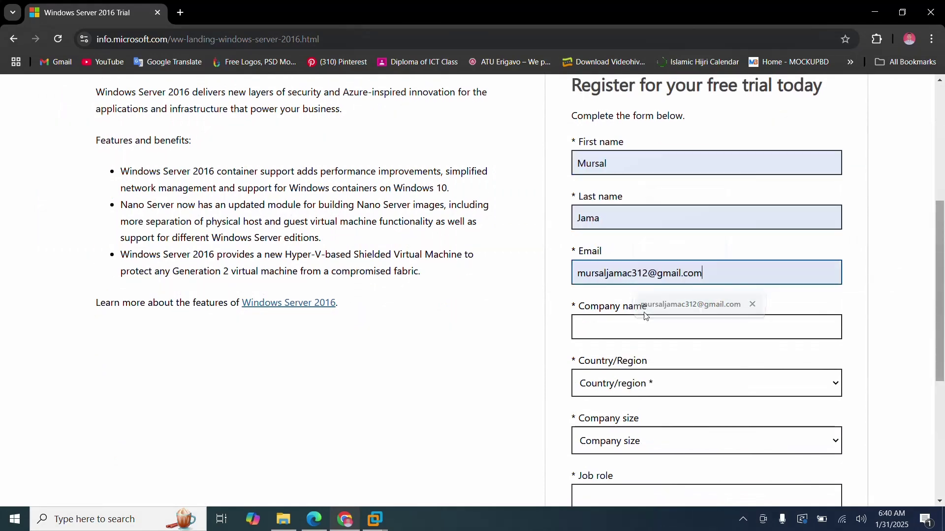
left_click(604, 326)
left_click(679, 358)
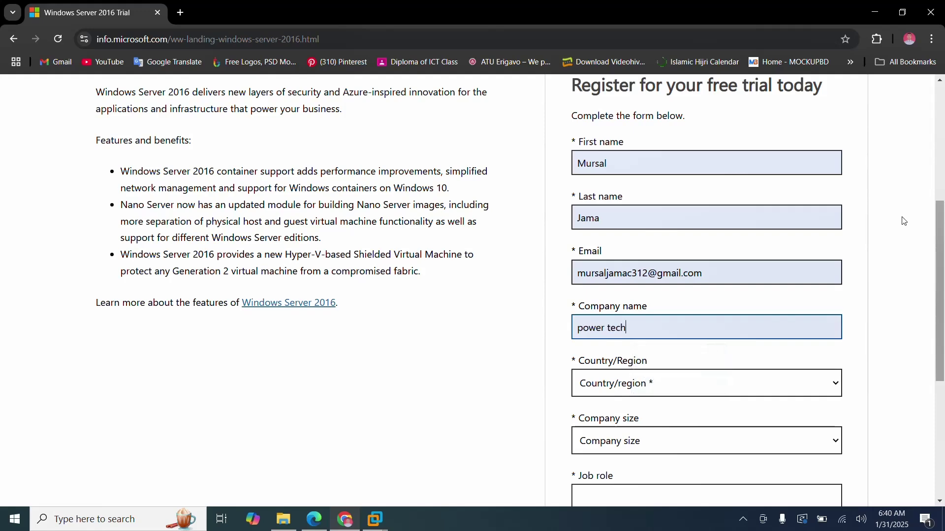
Set country to Saudi Arabia, job role to CEO, and company size to 2-4.
scroll(941, 249, "down", 1)
scroll(941, 250, "down", 3)
left_click(650, 218)
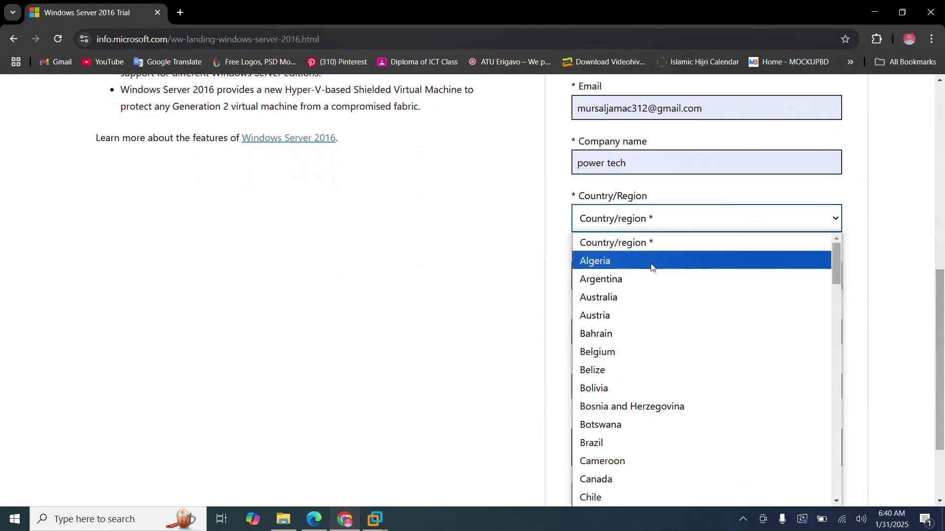
left_click_drag(832, 260, 840, 295)
key("s")
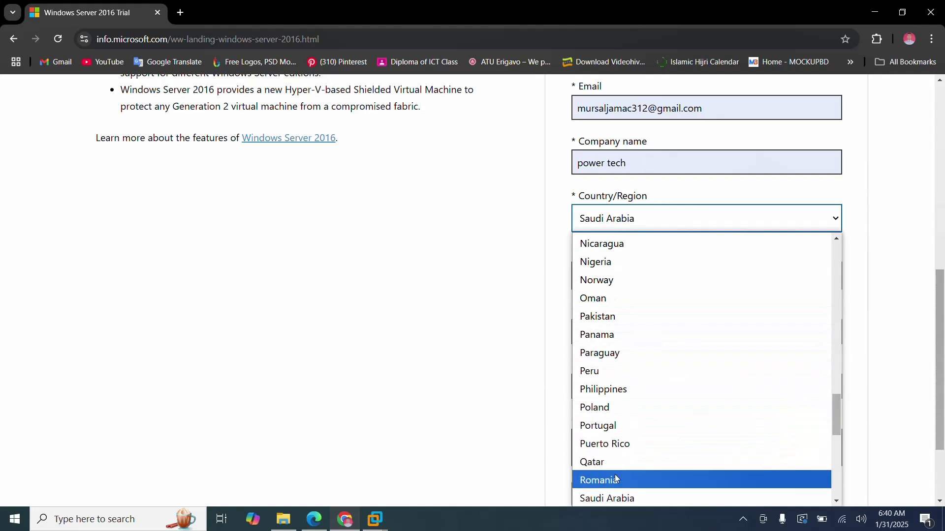
left_click(608, 497)
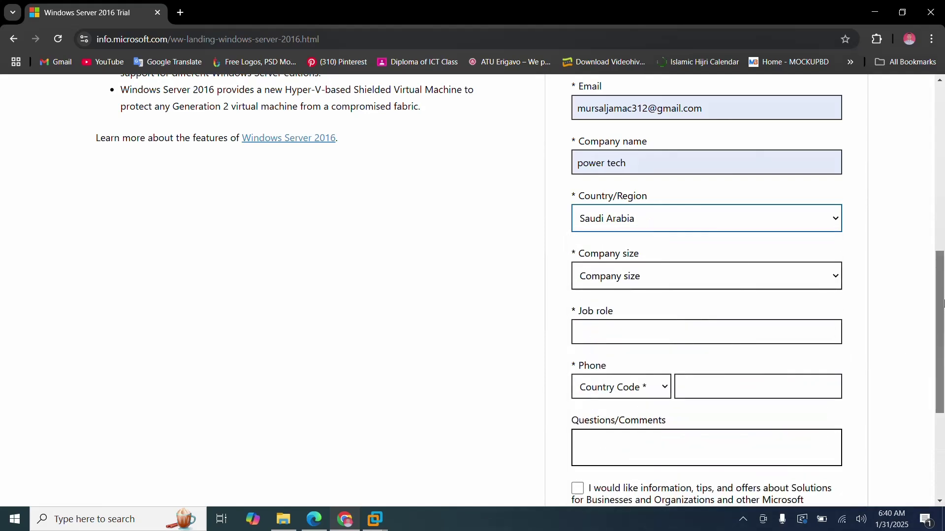
scroll(873, 345, "down", 2)
left_click(637, 232)
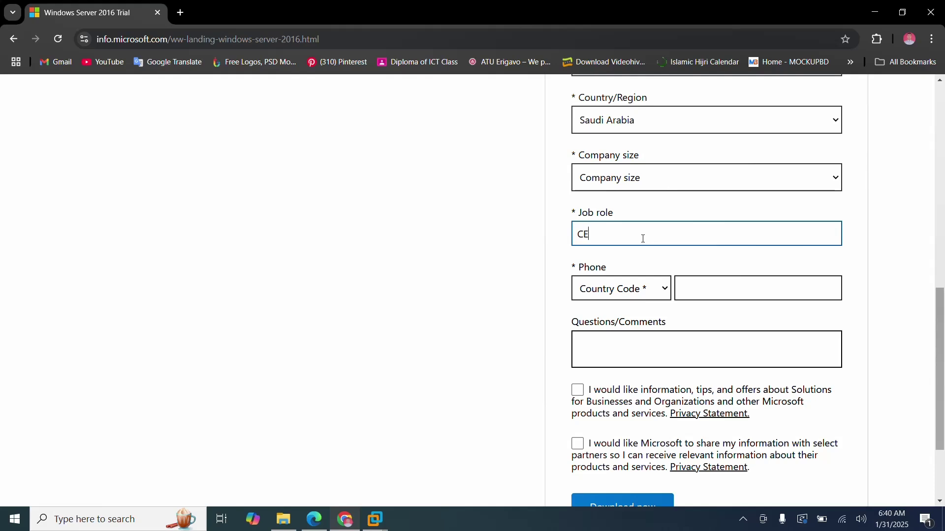
left_click(648, 181)
left_click(614, 239)
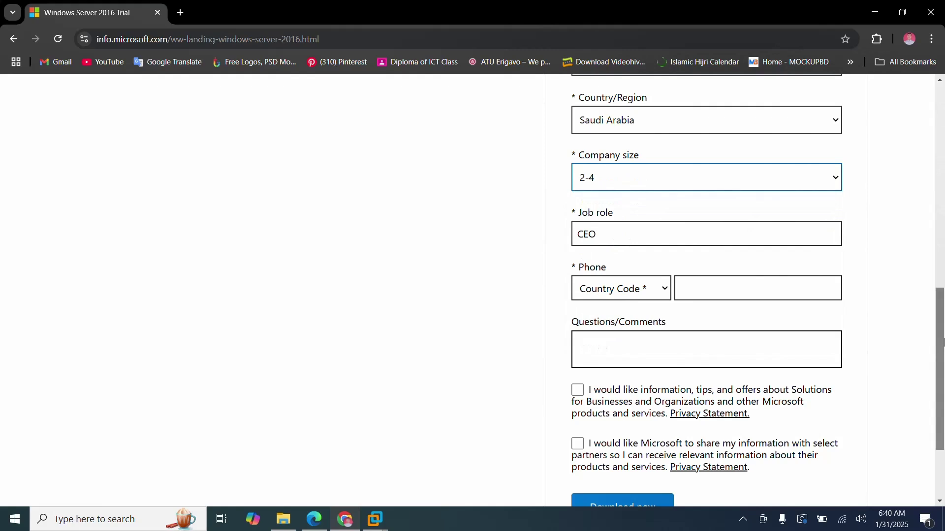
left_click_drag(940, 332, 937, 399)
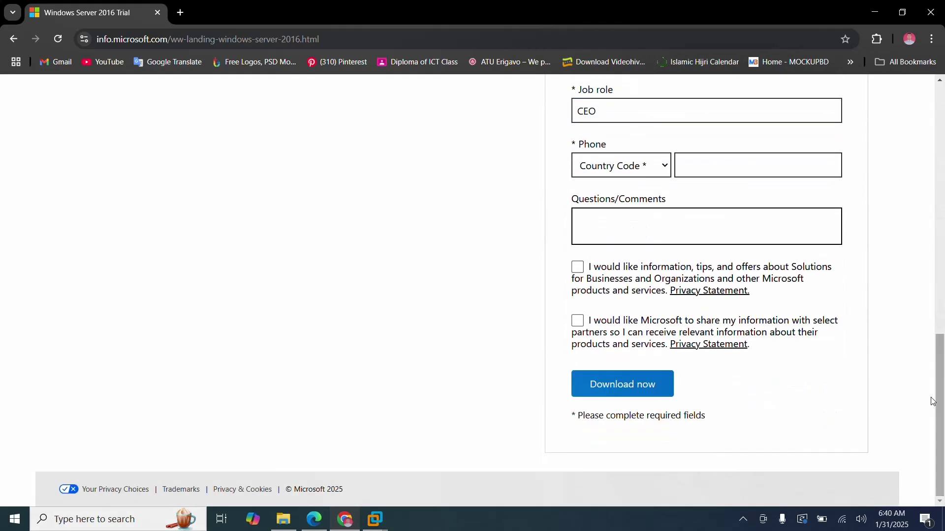
Enter the saved phone number with the Saudi Arabia (+966) code and click Download now.
left_click(689, 162)
left_click(781, 207)
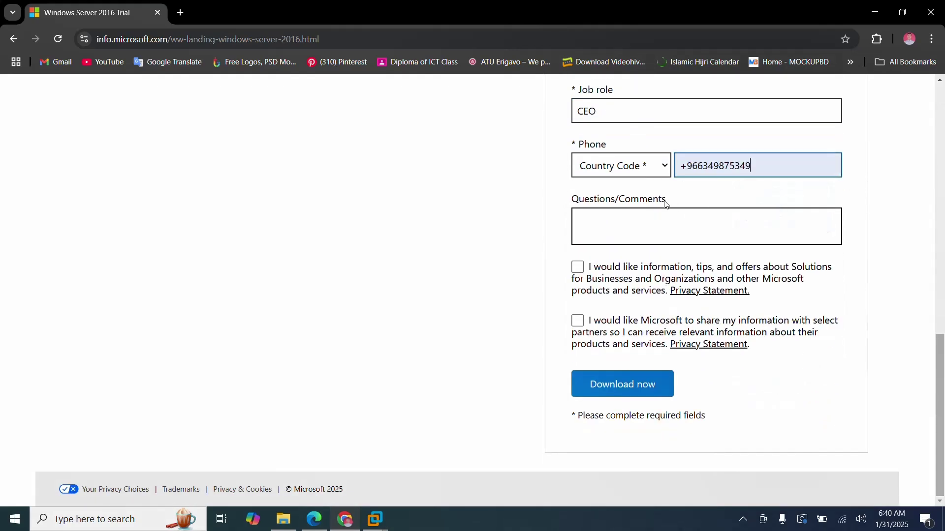
left_click(654, 169)
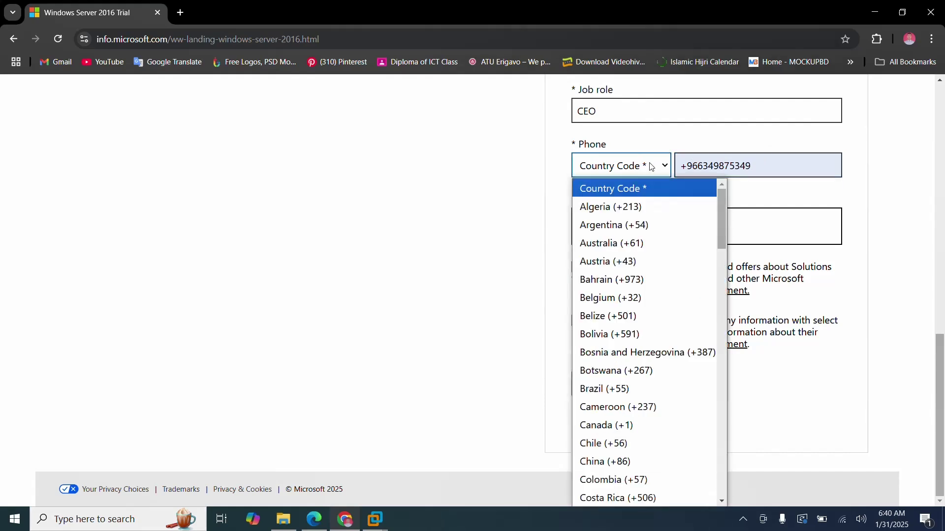
key("s")
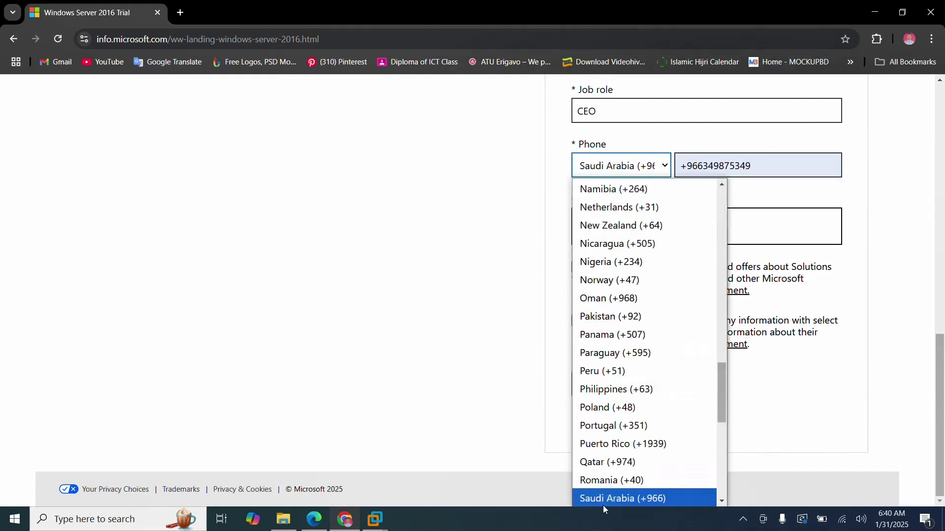
left_click(603, 502)
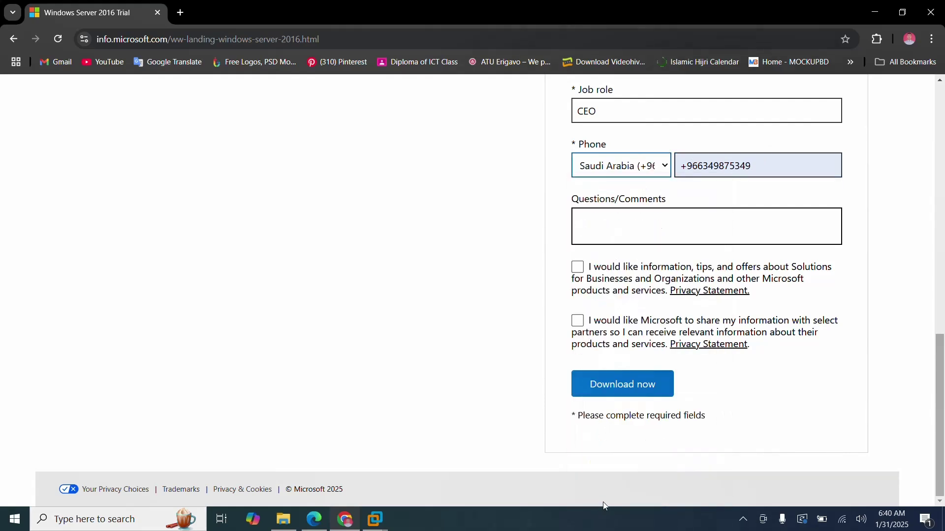
left_click(614, 396)
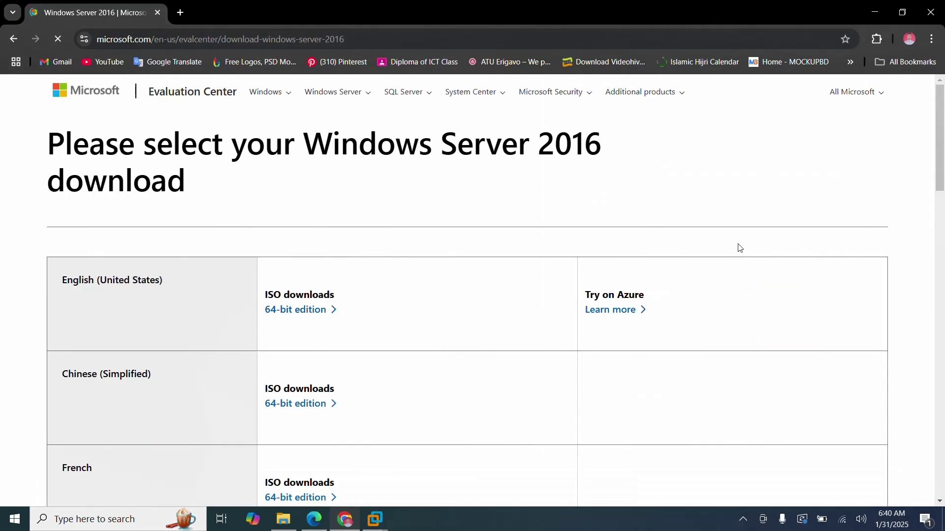
Start downloading the English (United States) 64-bit Windows Server 2016 ISO and check its 6.5 GB progress.
left_click(295, 316)
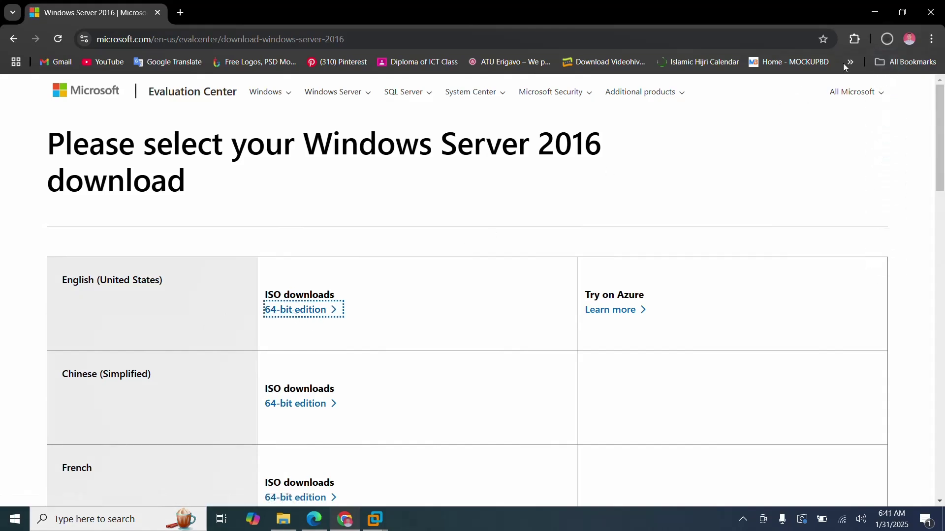
left_click(889, 40)
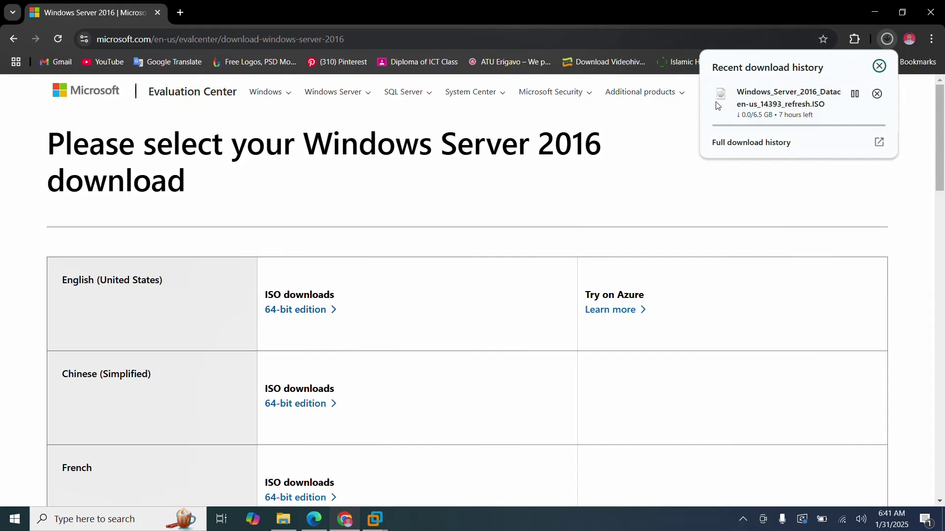
left_click(283, 519)
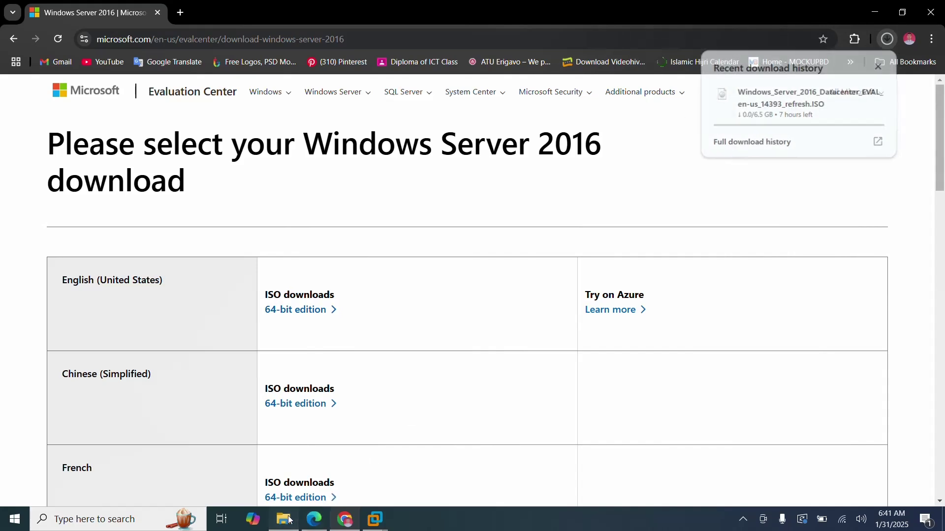
Open the WSA Material folder and select the 6.49 GB Windows_Server_2016_Datacenter evaluation ISO.
double_click(174, 187)
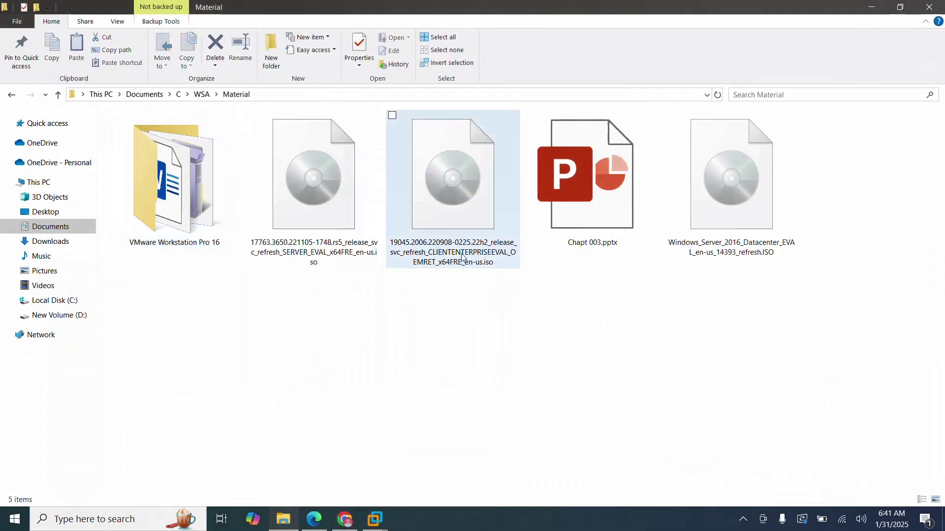
left_click(702, 225)
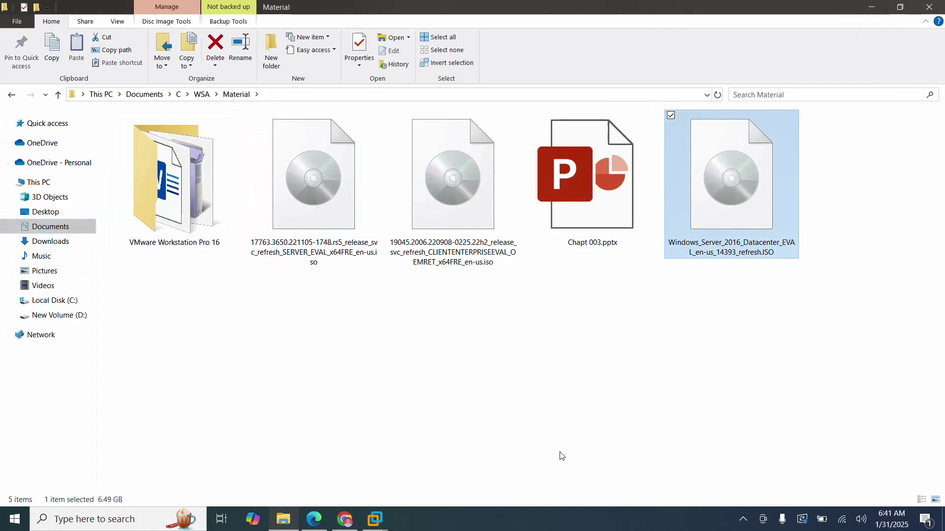
Shut down the running ATU-SR01 guest and return Workstation to its Home page.
left_click(344, 520)
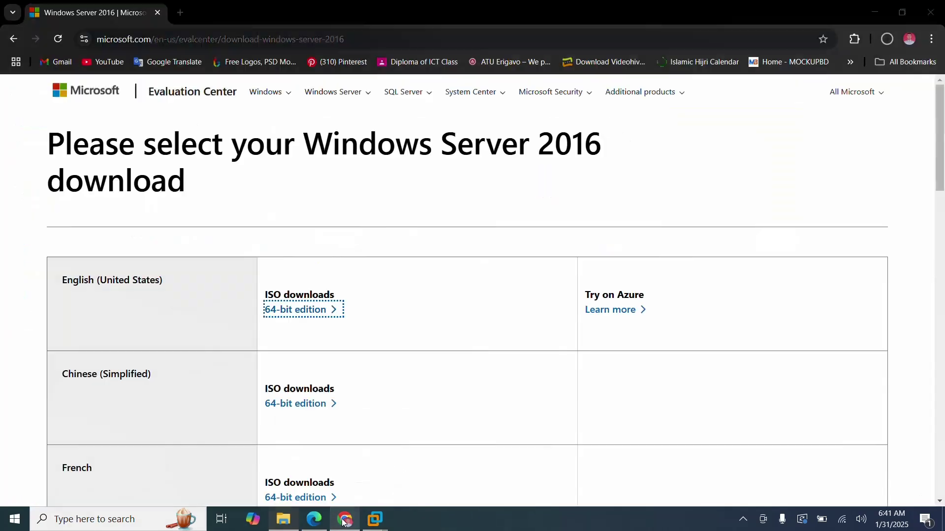
mouse_move(375, 519)
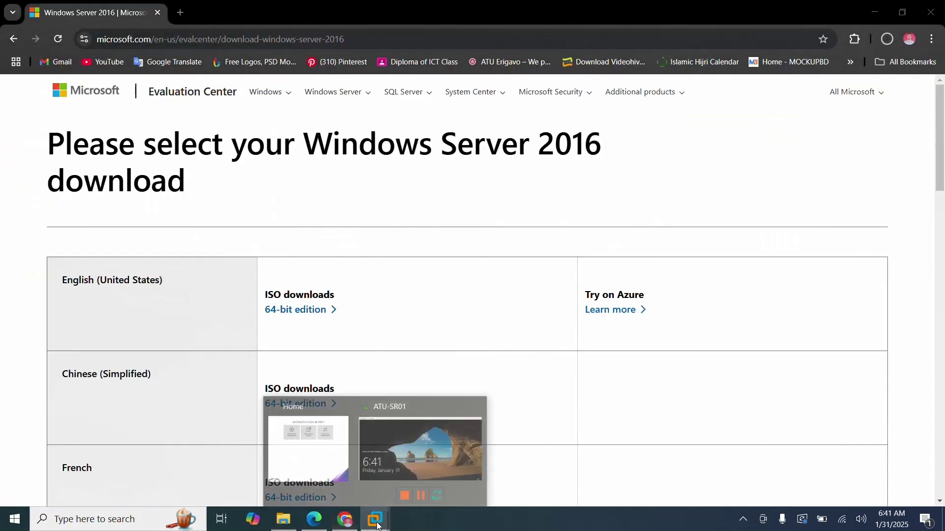
left_click(424, 466)
left_click(163, 25)
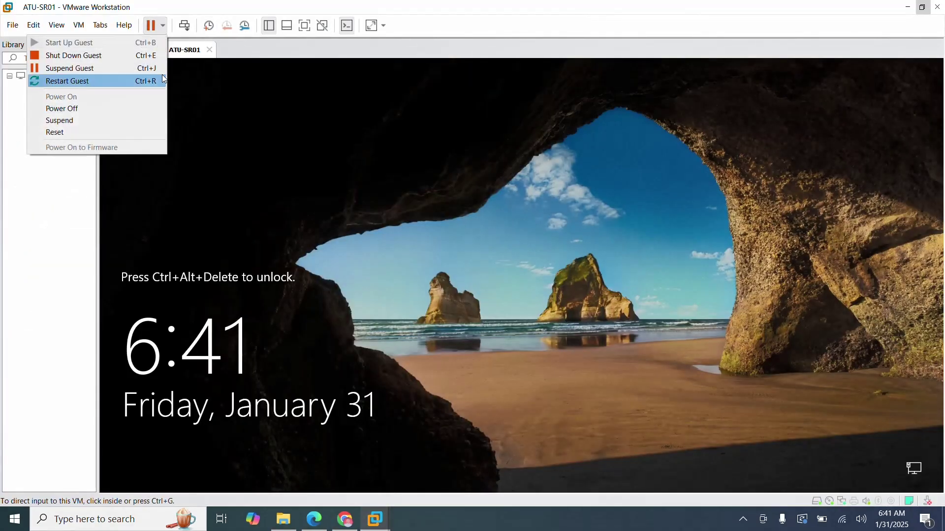
left_click(73, 55)
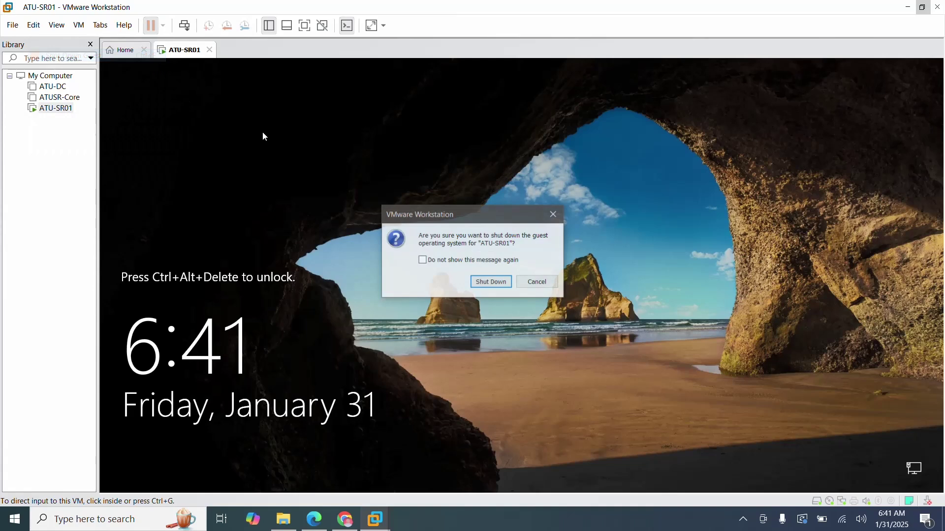
left_click(508, 284)
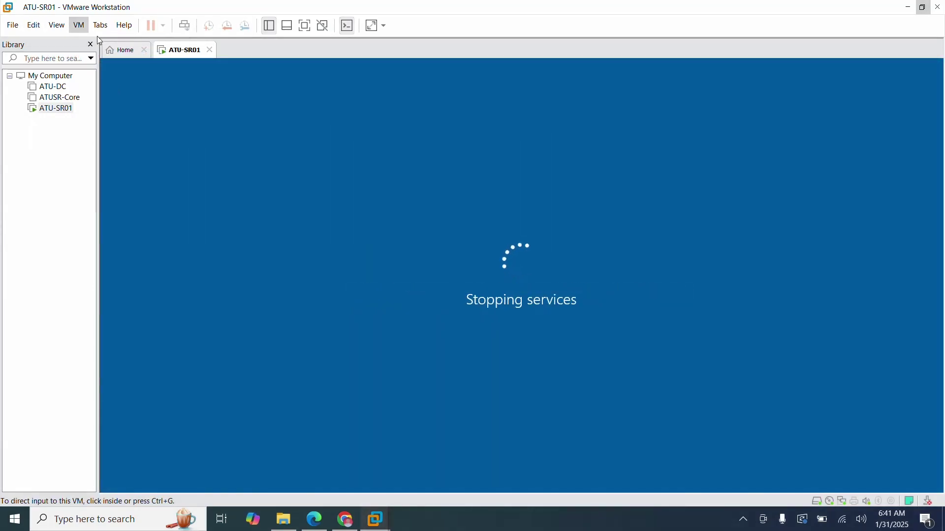
left_click(121, 51)
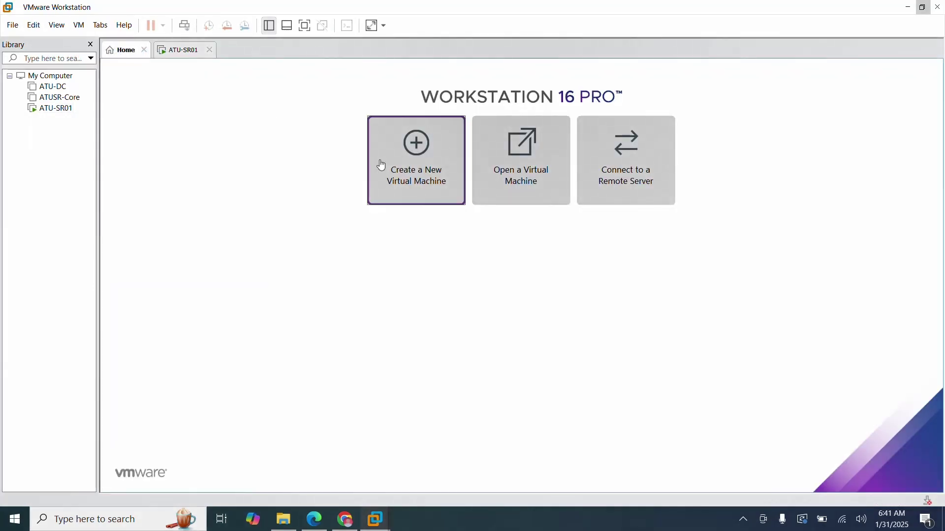
Start a Custom new virtual machine, keeping default compatibility and choosing to install the OS later.
left_click(12, 28)
left_click(51, 40)
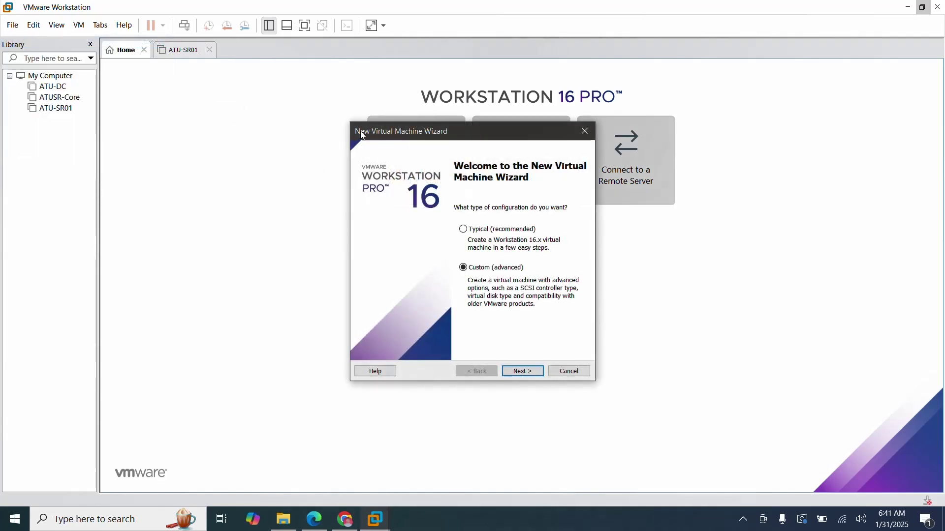
left_click(532, 374)
left_click(532, 374)
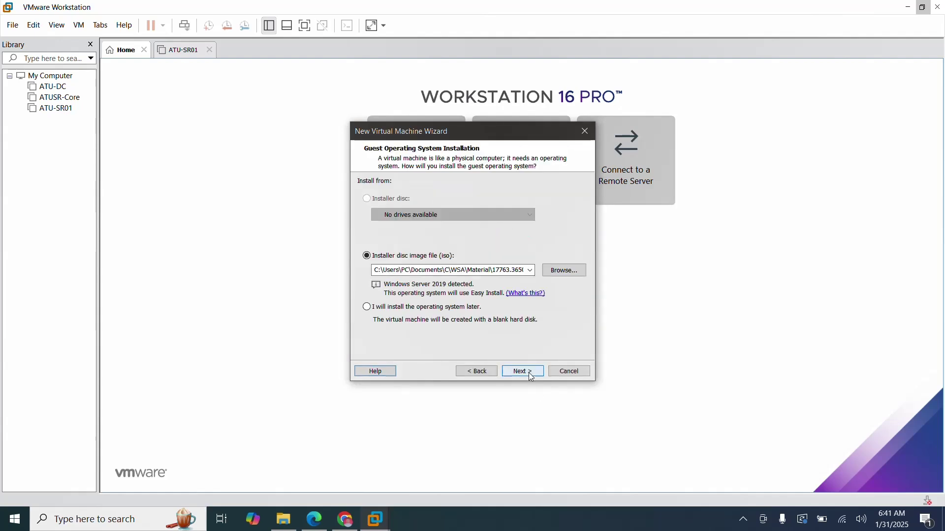
left_click(368, 309)
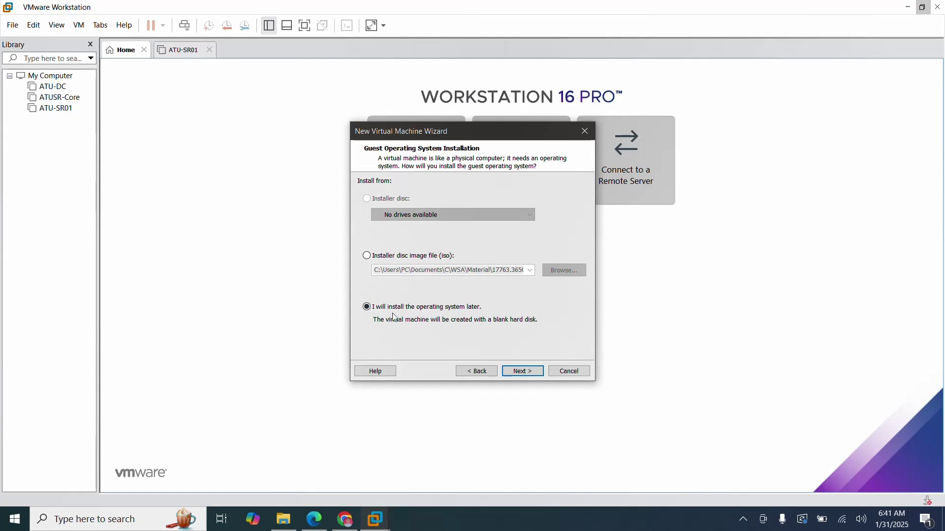
left_click(536, 373)
Set the guest version to Windows Server 2016 and return to the naming page.
left_click(448, 262)
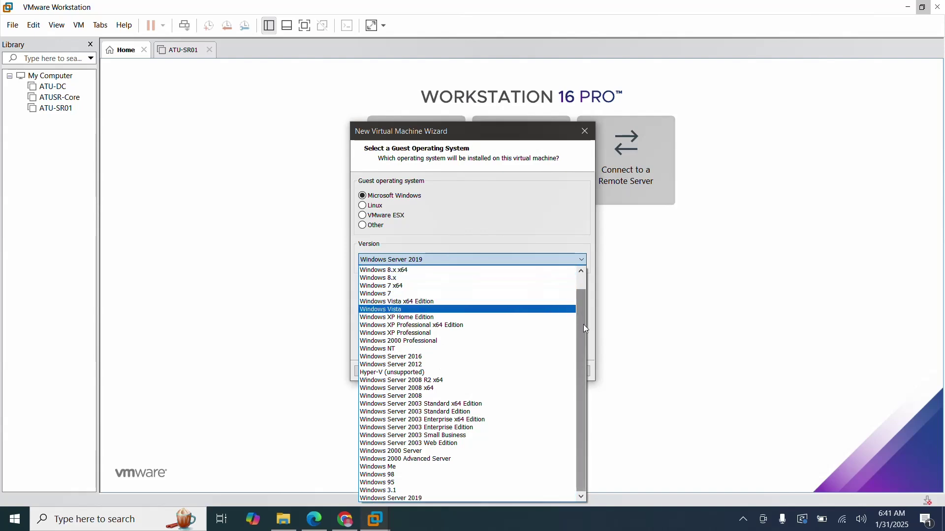
mouse_move(583, 322)
left_mouse_down()
mouse_move(583, 309)
mouse_move(580, 338)
left_mouse_up()
left_click_drag(580, 392, 584, 329)
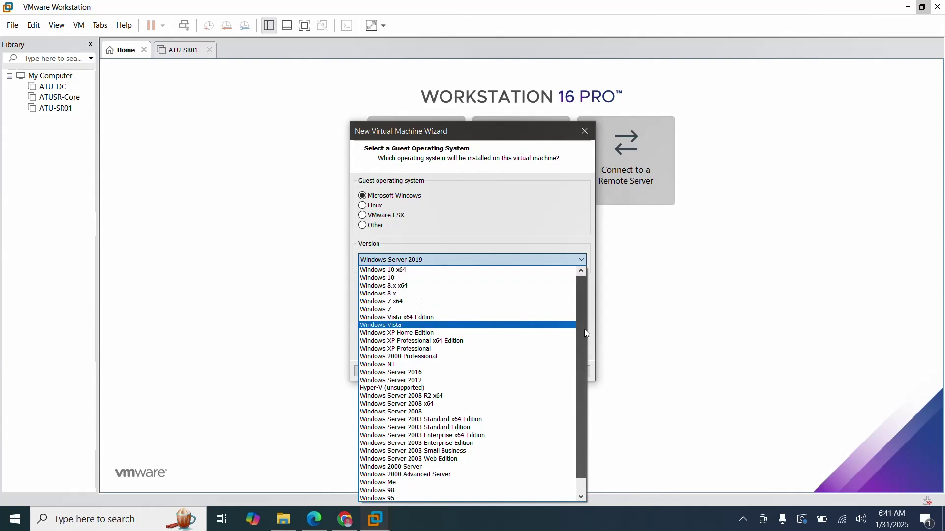
left_click(455, 374)
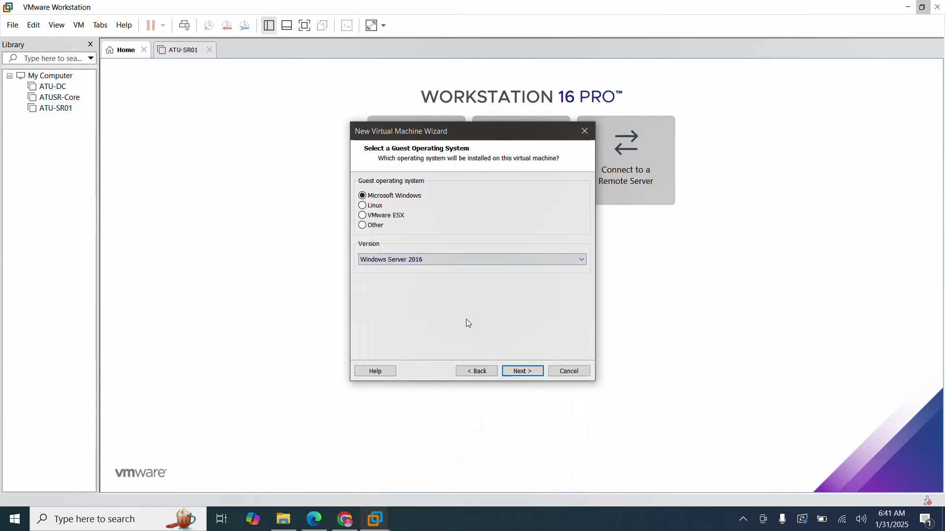
left_click(533, 372)
left_click(533, 372)
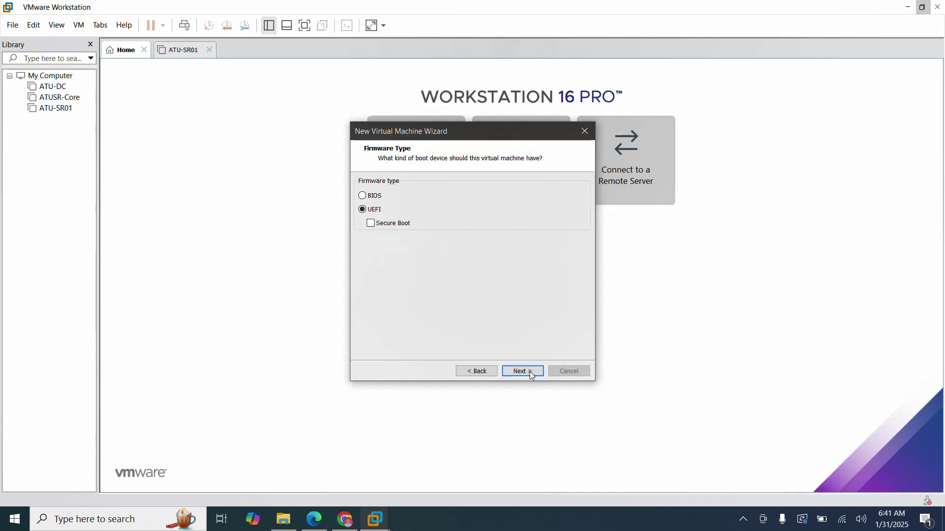
left_click(460, 376)
Name the machine ATU-SR2016, keeping UEFI firmware and the default processor count.
key("BackSpace")
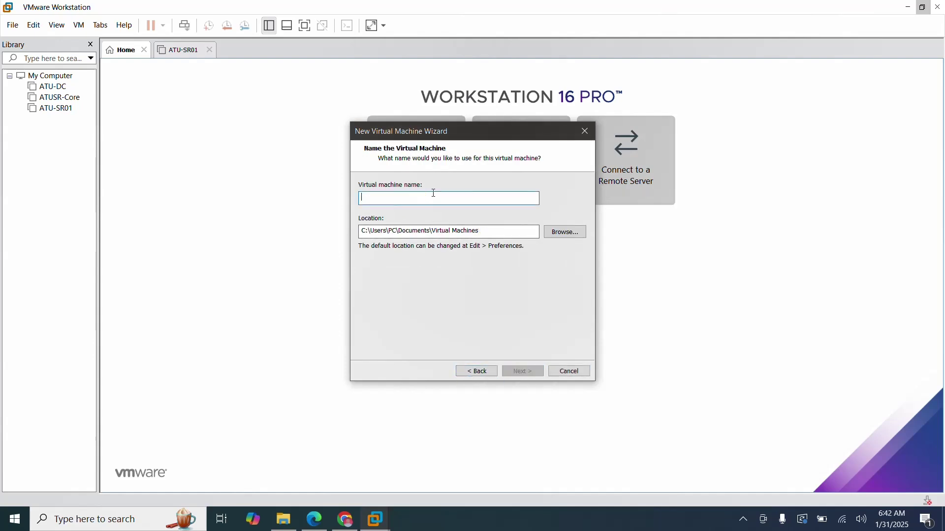
type("ATU-SR")
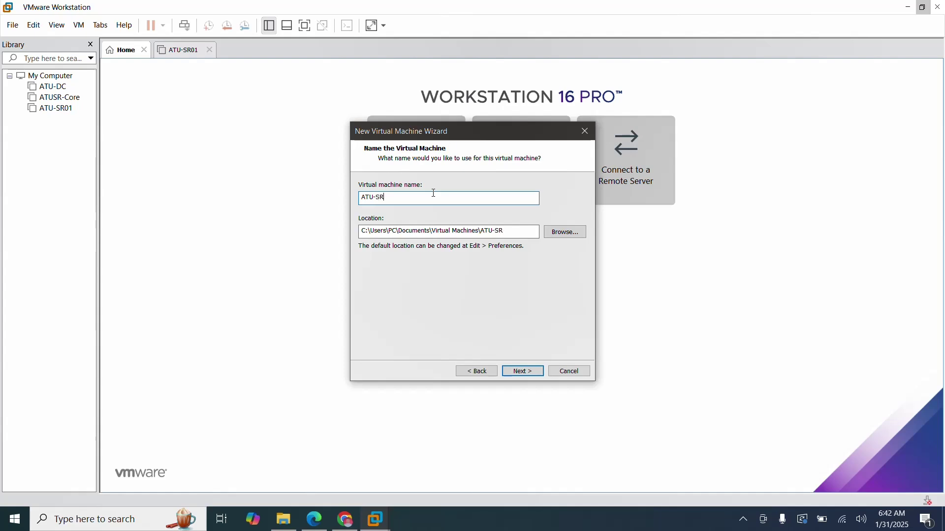
type("202")
left_click(524, 372)
left_click(526, 373)
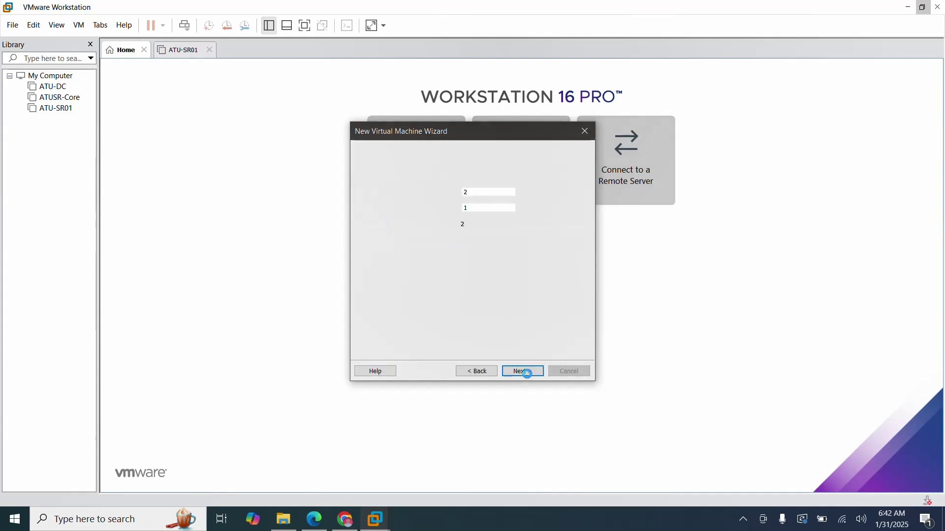
left_click(529, 373)
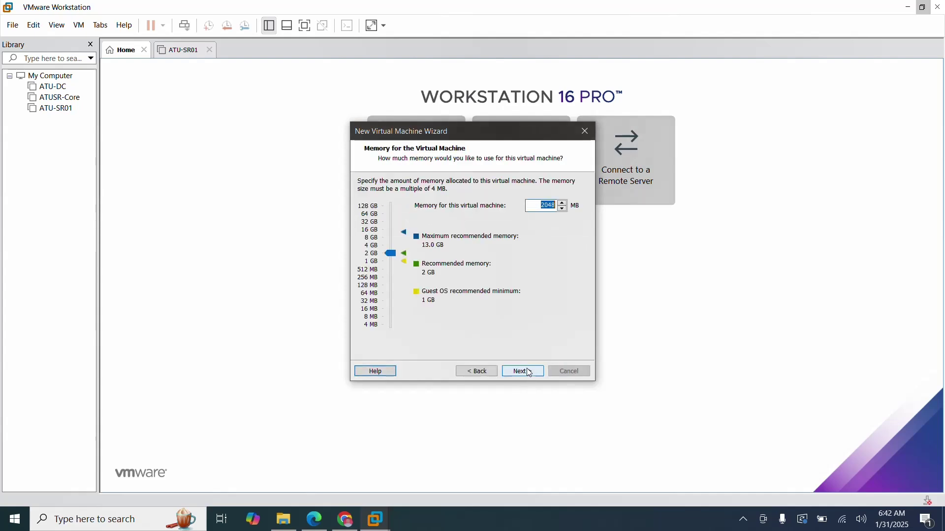
Raise memory to 4096 MB and keep the default network type and I/O controller.
key("Up")
key("Up")
left_click(392, 256)
key("Up")
key("Up")
key("Up")
key("Up")
key("Up")
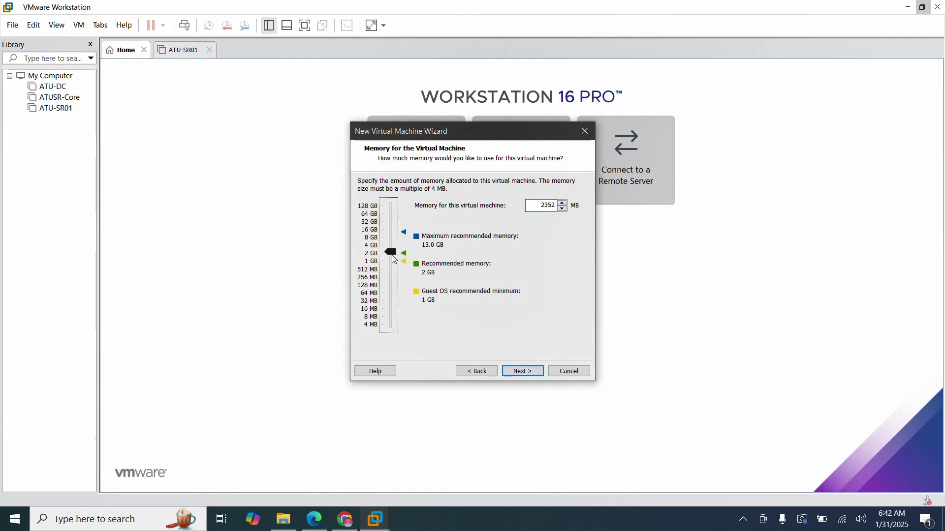
key("Up")
key("Up")
key("Up")
left_click(532, 374)
left_click(530, 372)
left_click(530, 372)
left_click(530, 372)
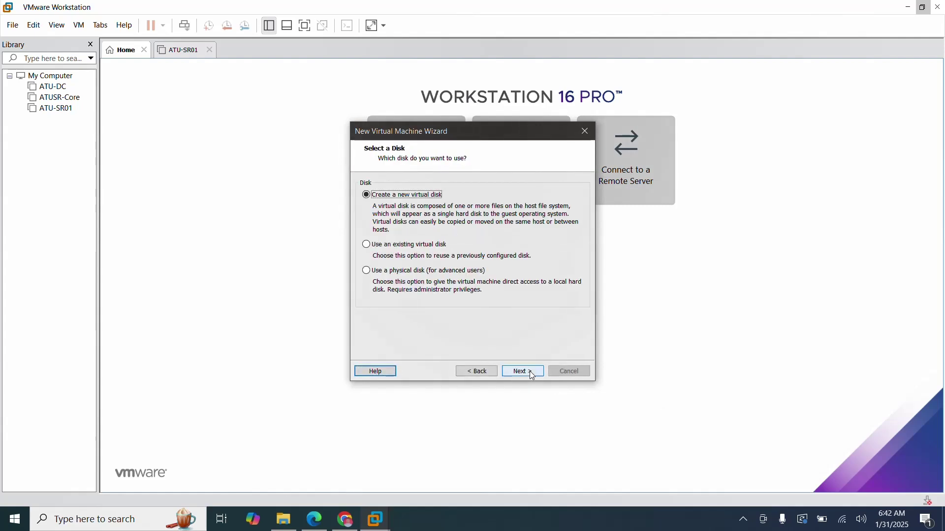
Create a new 100 GB virtual disk stored as a single file and finish the wizard.
left_click(531, 373)
left_click(363, 280)
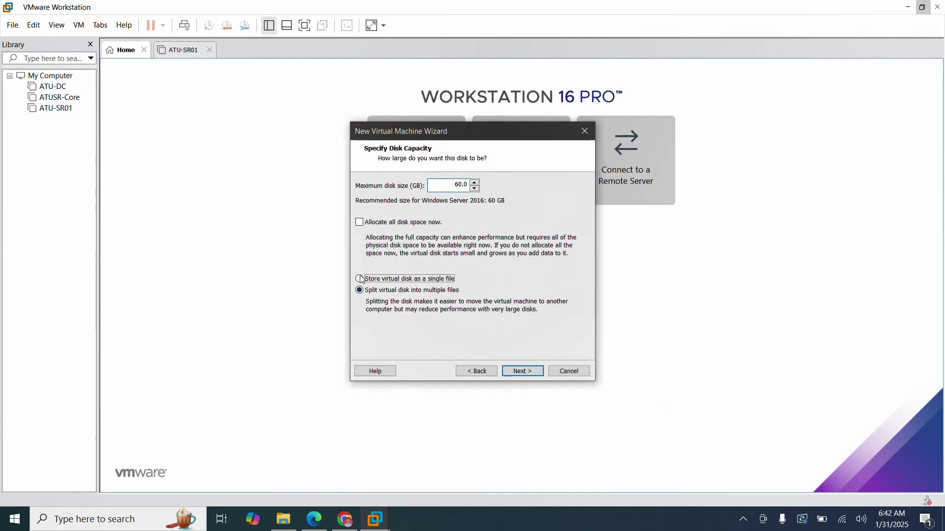
double_click(450, 186)
type("1")
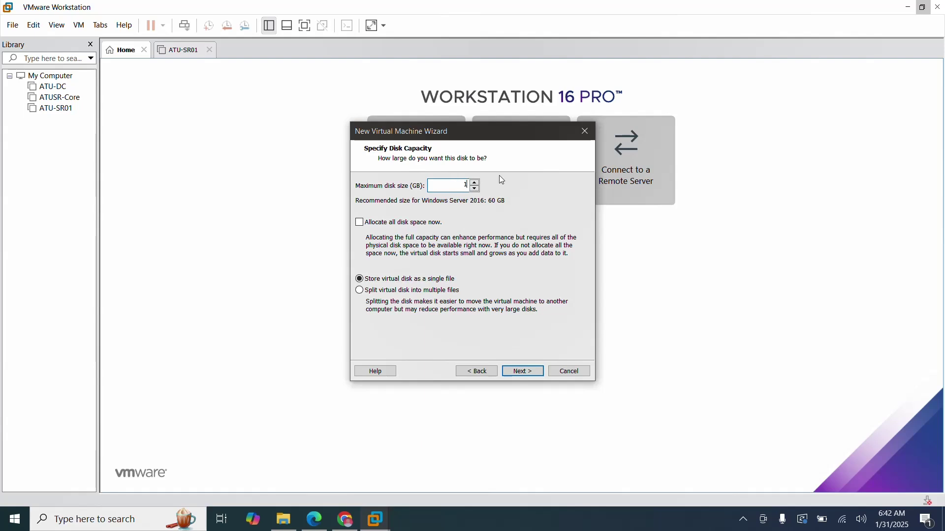
type("00")
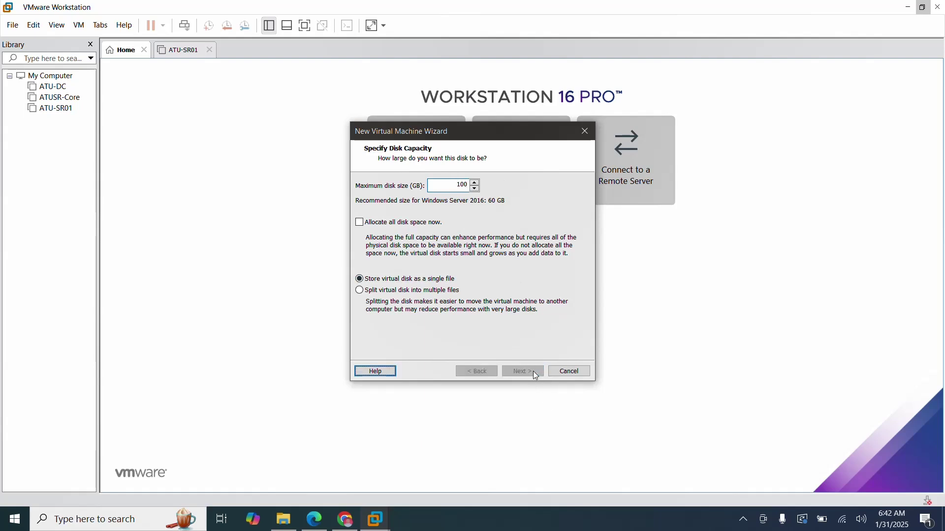
left_click(533, 372)
left_click(533, 372)
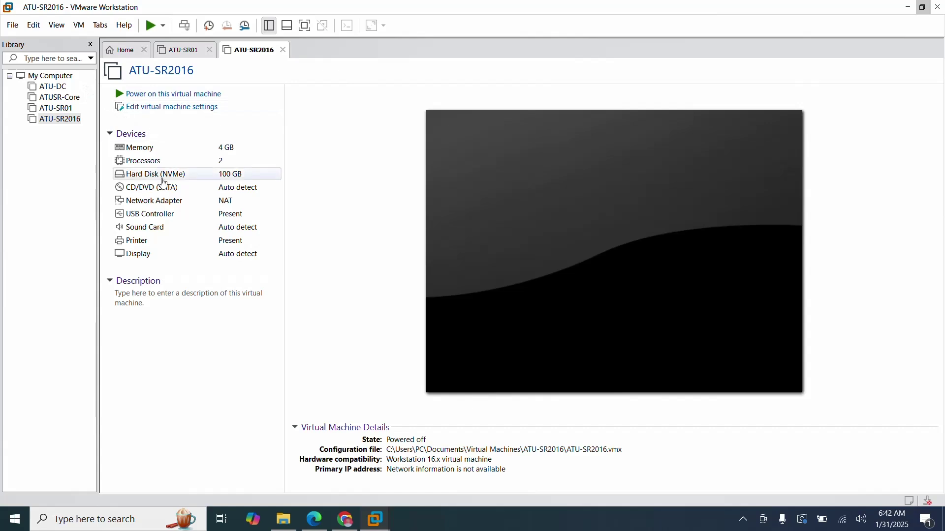
Set ATU-SR2016's CD/DVD drive to the Windows Server 2016 ISO from Documents\C\WSA\Material.
left_click(270, 116)
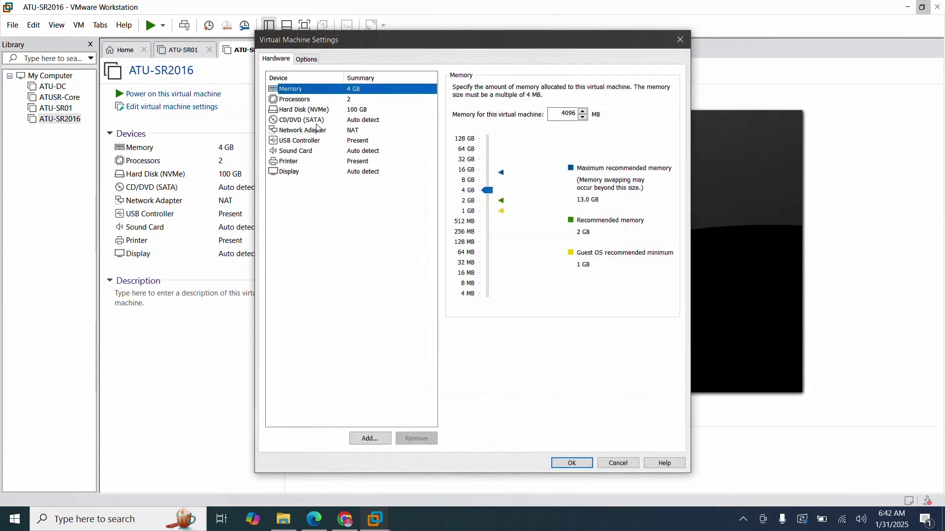
left_click(317, 123)
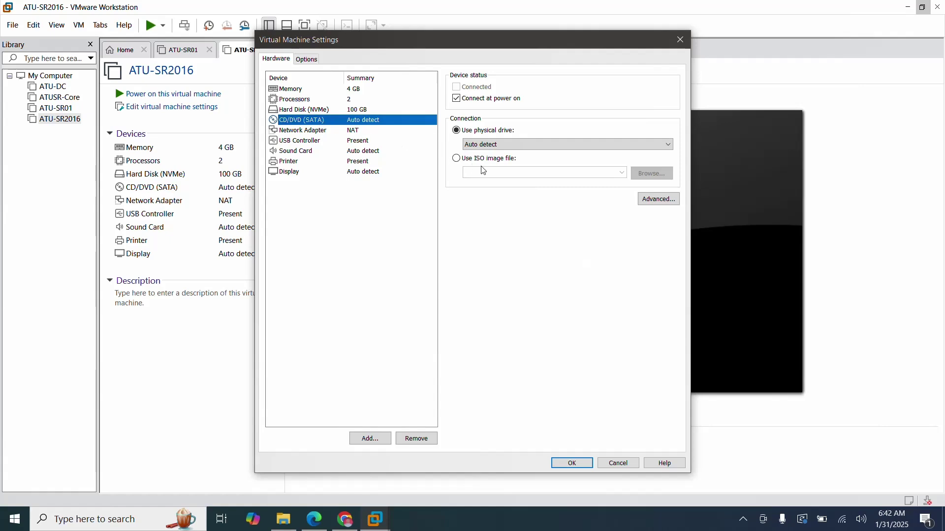
left_click(456, 160)
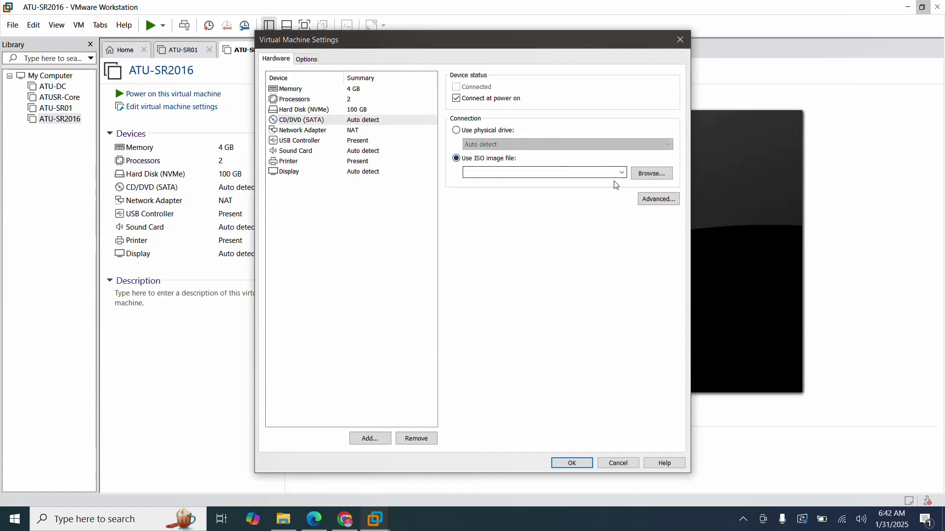
left_click(649, 176)
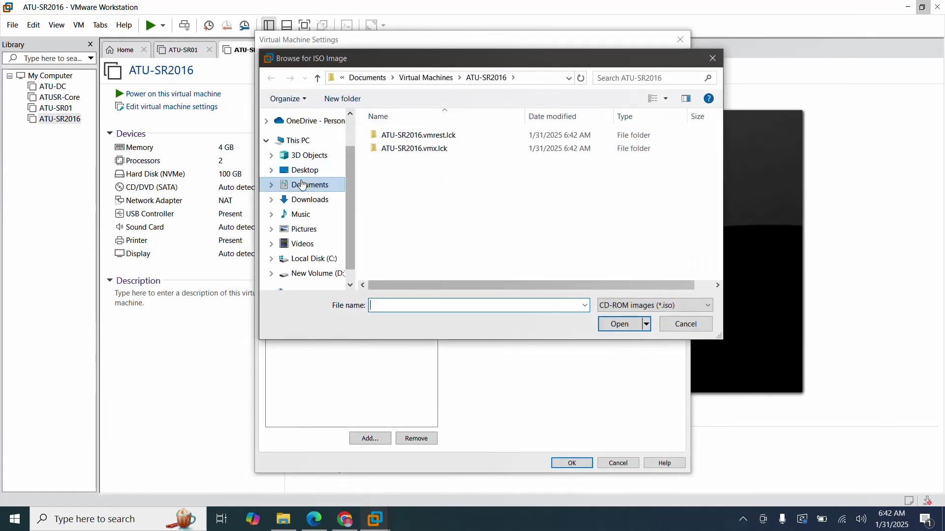
left_click(302, 185)
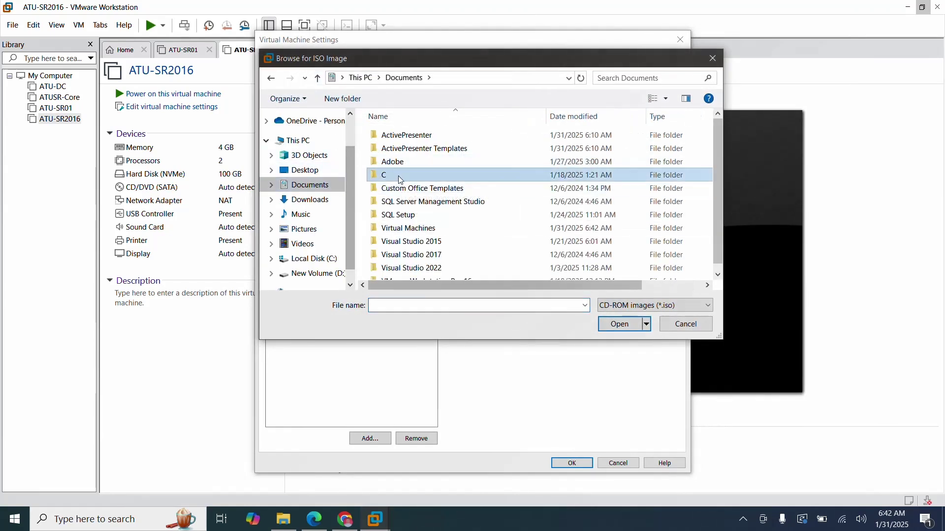
double_click(398, 176)
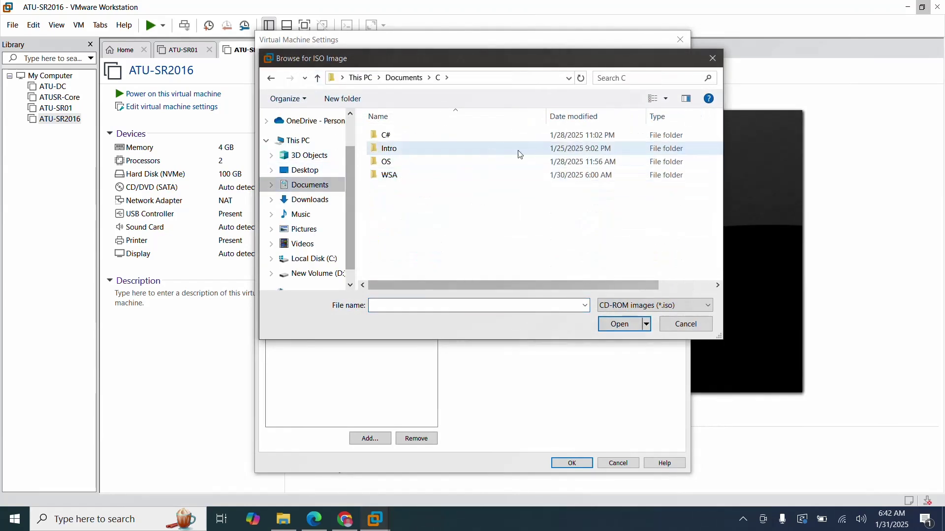
double_click(387, 176)
double_click(401, 136)
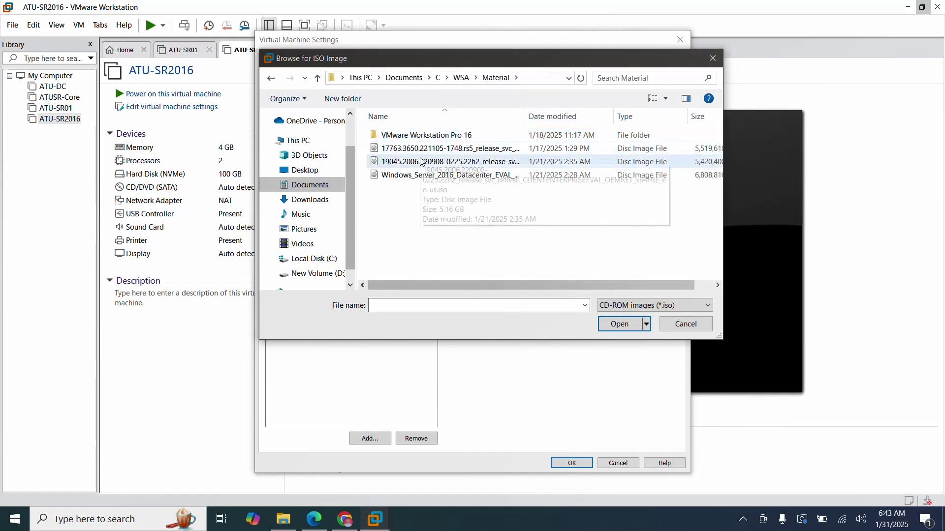
left_click(417, 176)
left_click(624, 322)
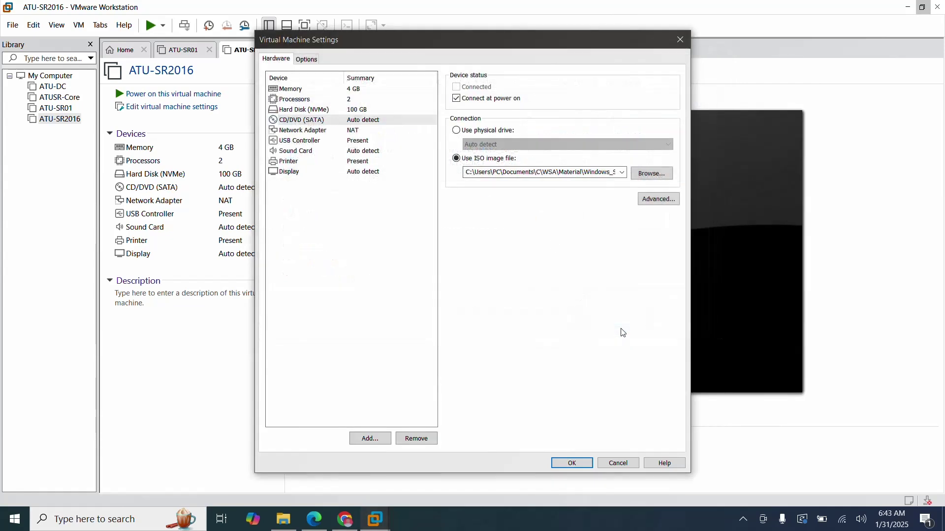
left_click(571, 462)
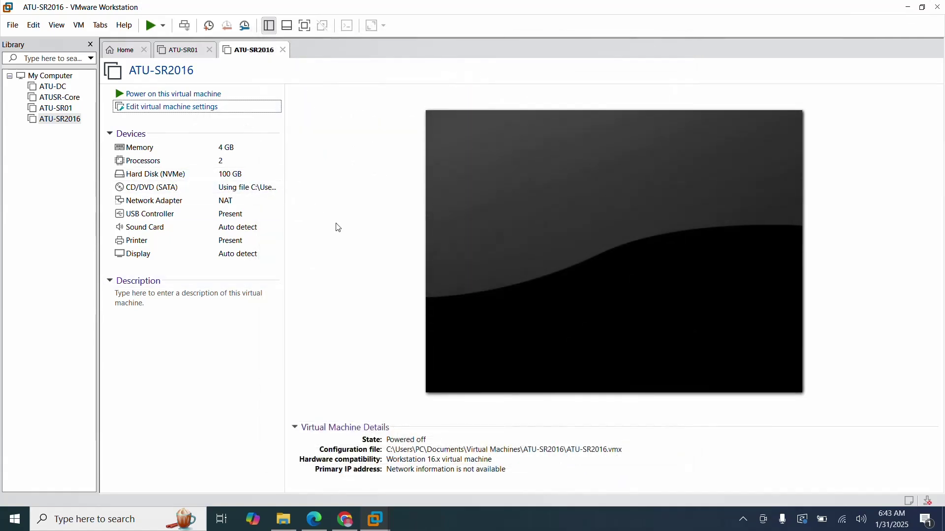
Power on ATU-SR2016, dismiss the install hint bar, and go full screen with Ctrl+Alt+Enter.
left_click(130, 93)
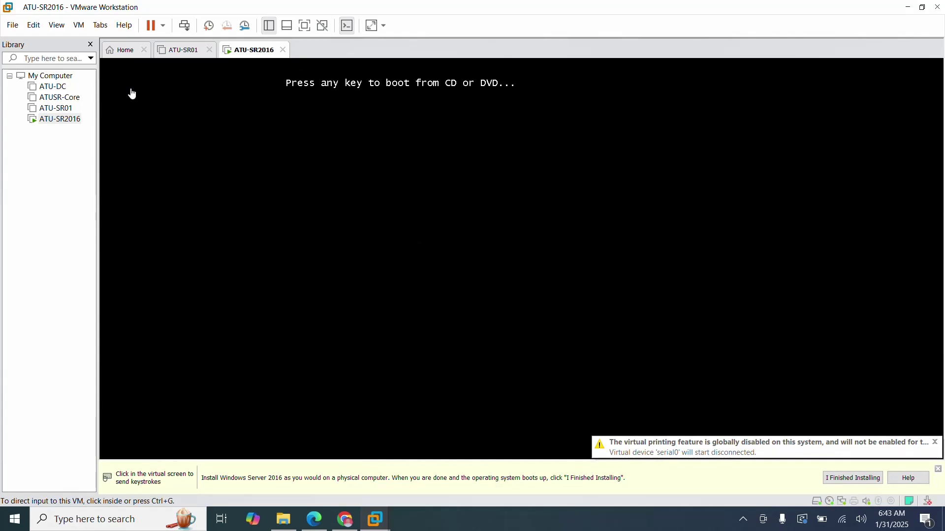
left_click(938, 469)
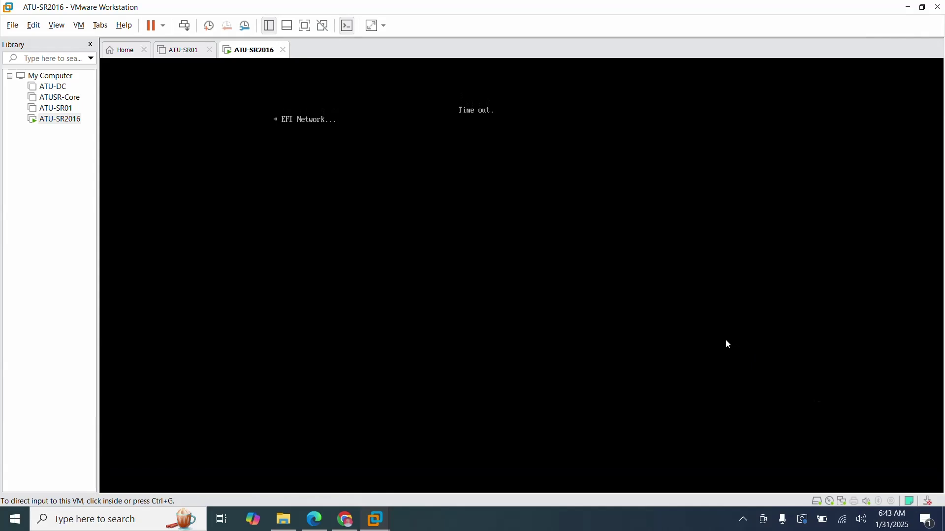
key("ctrl+alt+Return")
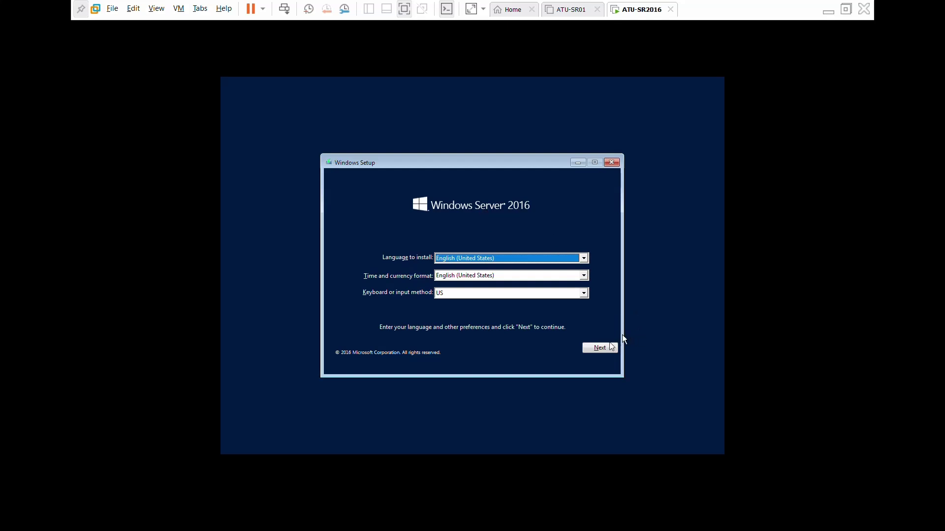
Keep the default language and choose Datacenter Evaluation (Desktop Experience) for installation.
left_click(598, 348)
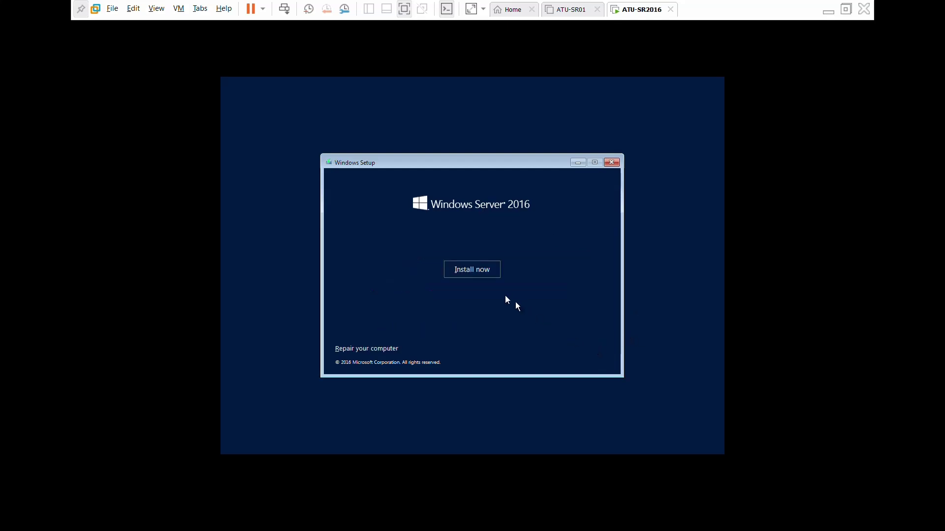
left_click(471, 270)
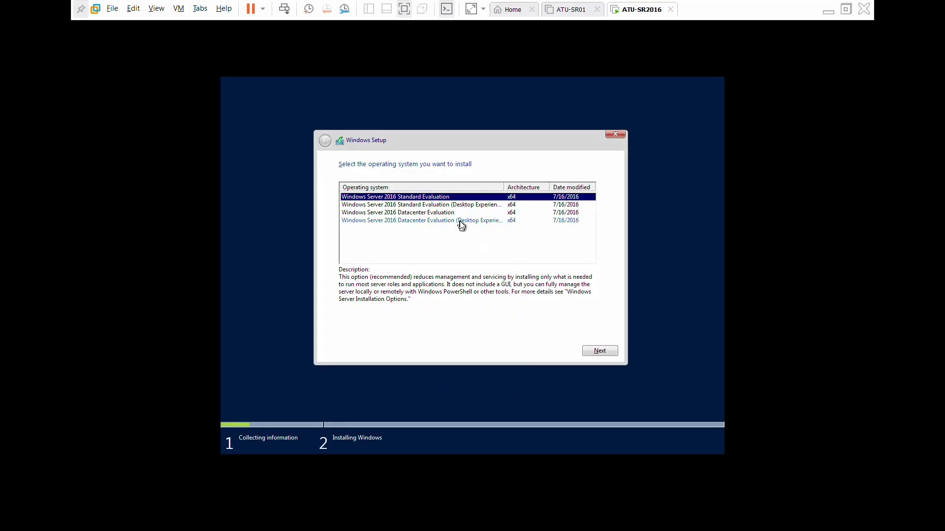
left_click(462, 223)
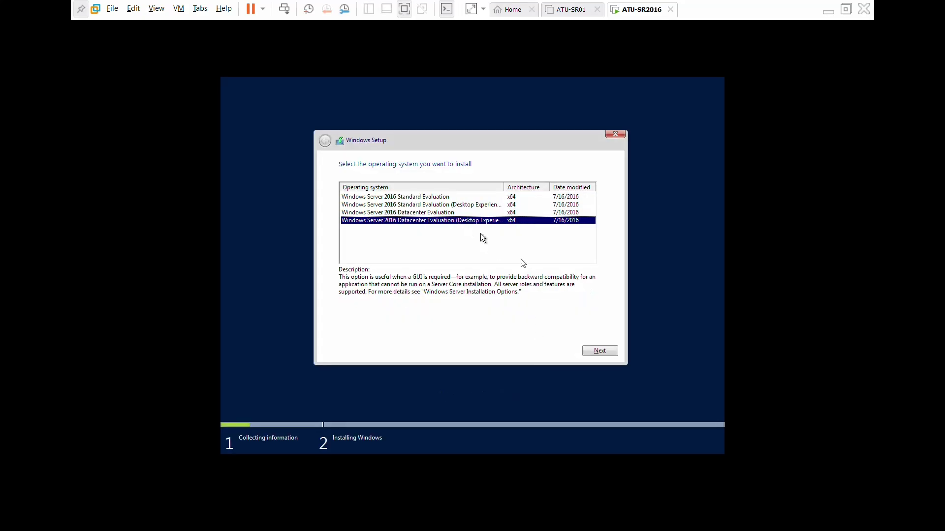
left_click(599, 352)
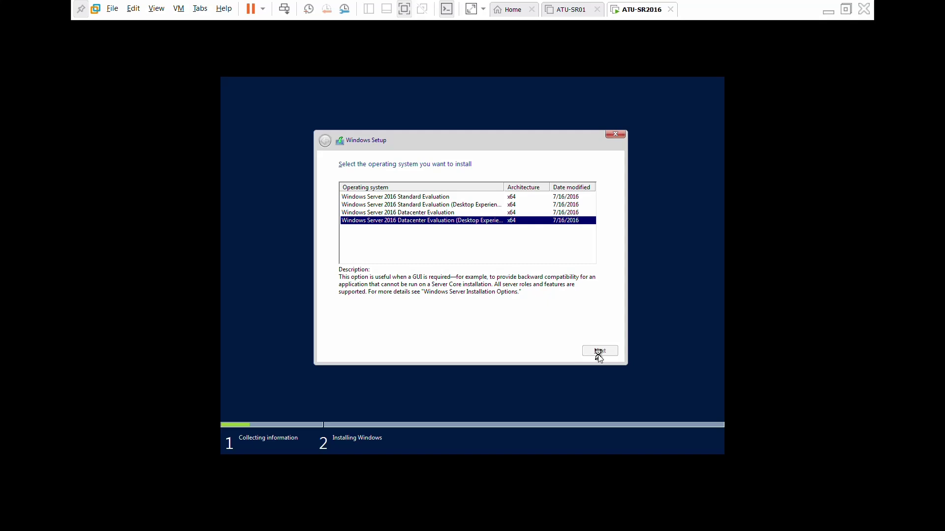
Accept the license terms and run a Custom install onto Drive 0.
left_click(392, 328)
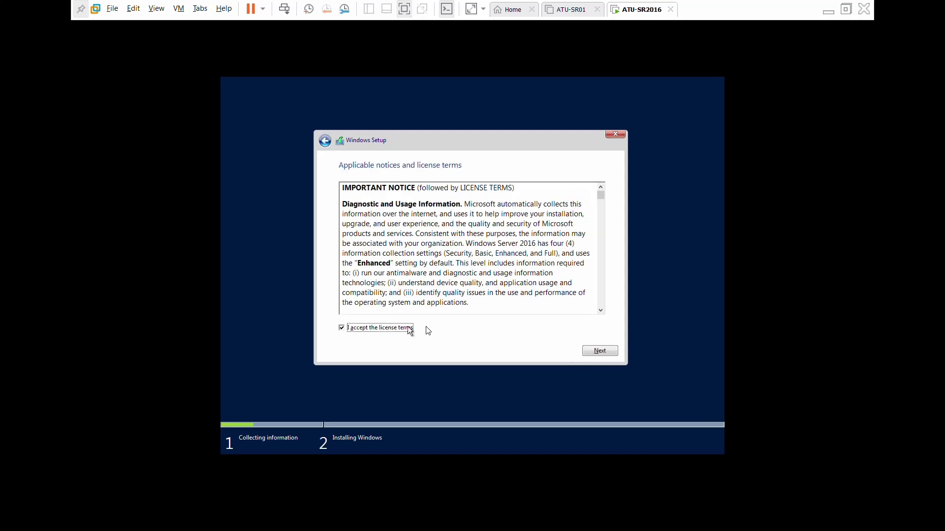
left_click(601, 351)
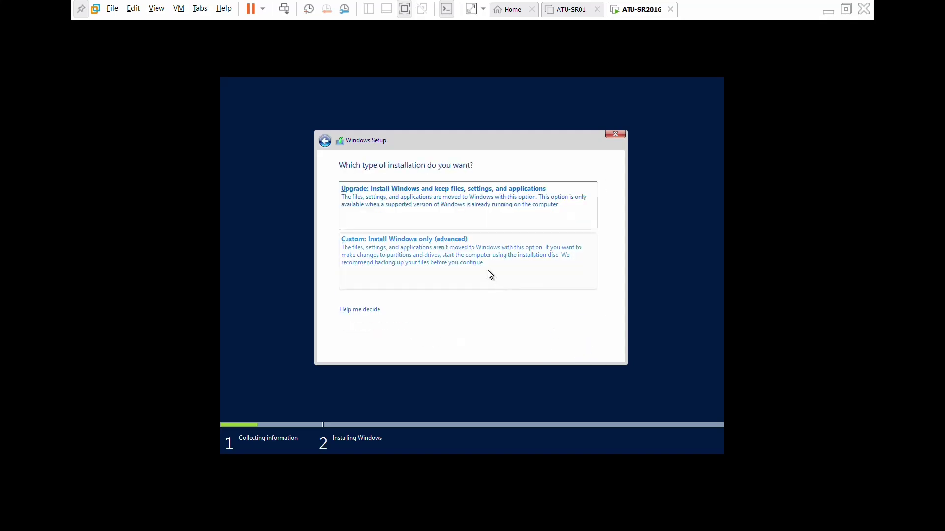
left_click(490, 275)
left_click(604, 351)
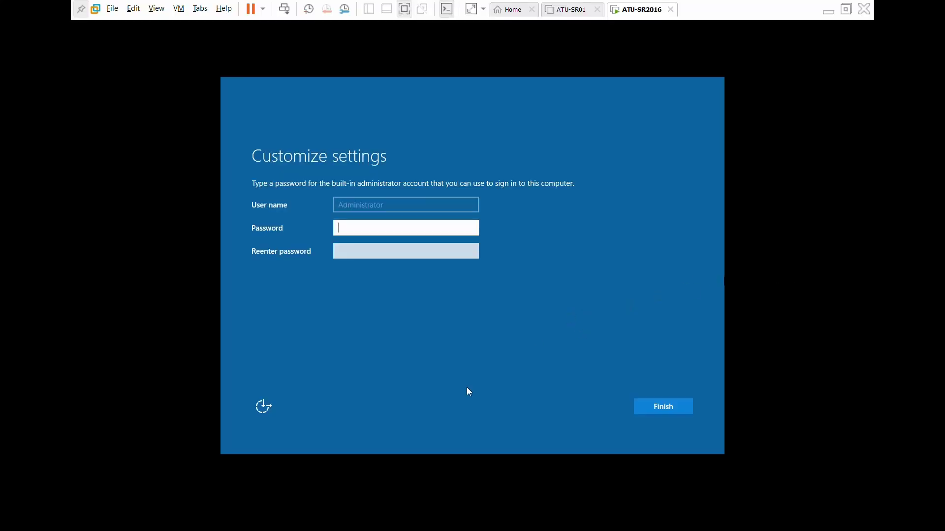
Enter and confirm the Administrator account password to finish setup.
left_click(469, 391)
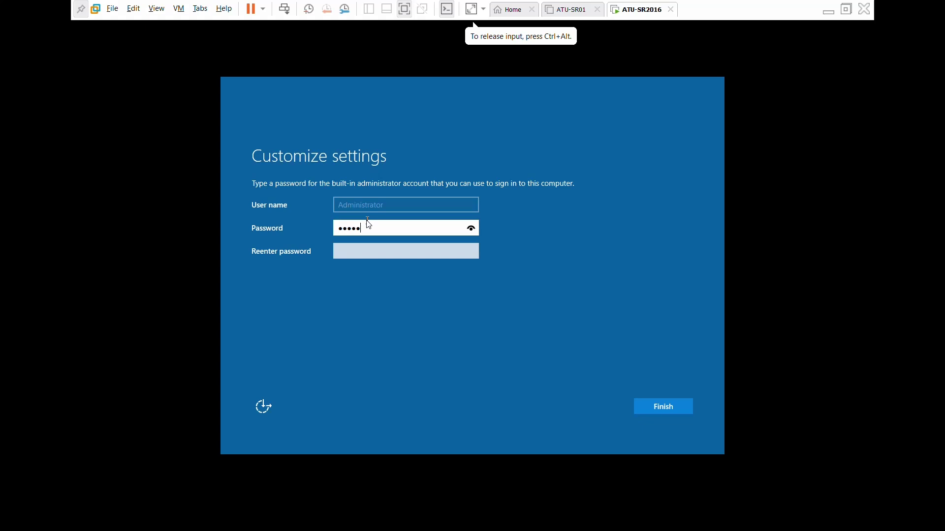
left_click(357, 255)
type("*")
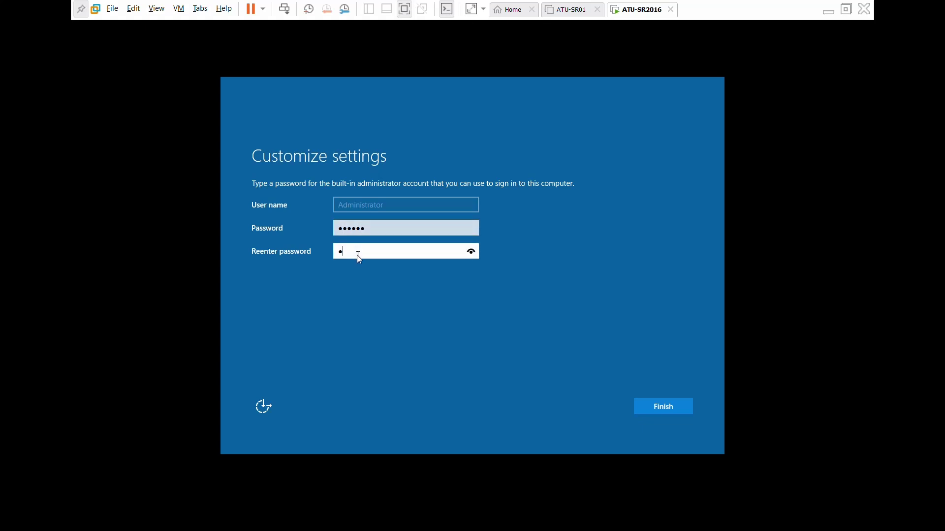
type("*****")
key("Return")
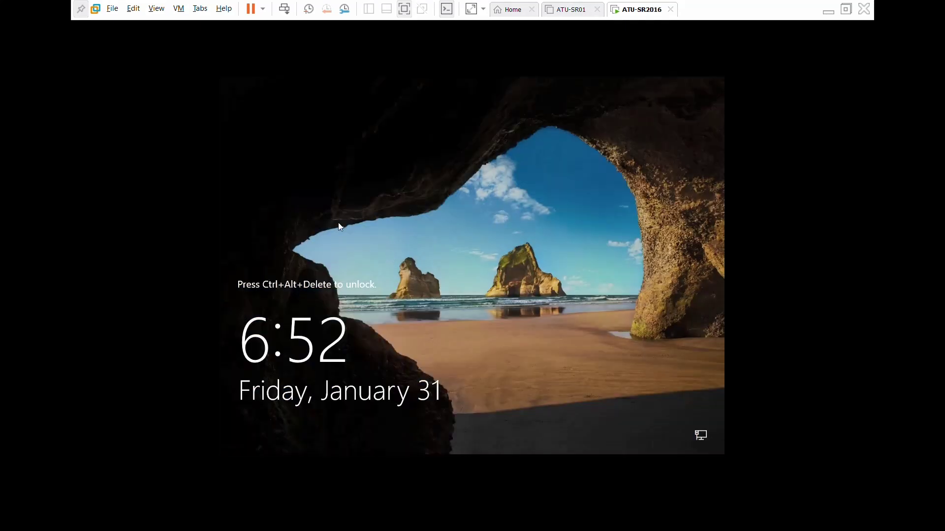
Sign in as Administrator with the password, allow network discovery, and open the desktop menu.
left_click(241, 434)
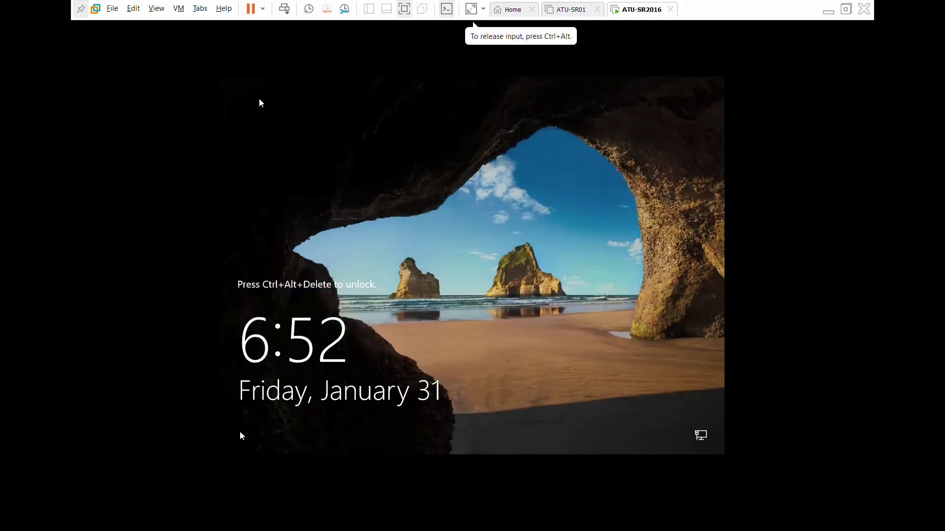
left_click(284, 9)
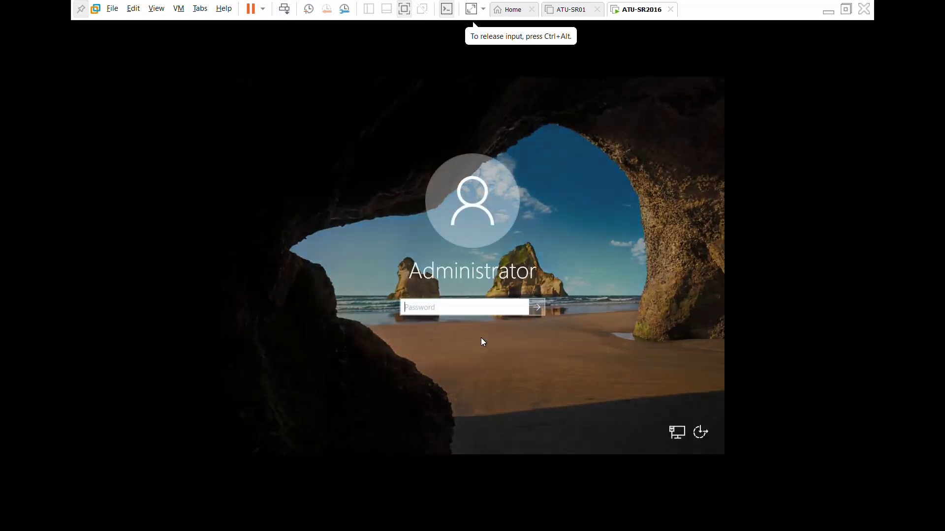
type("******")
key("Return")
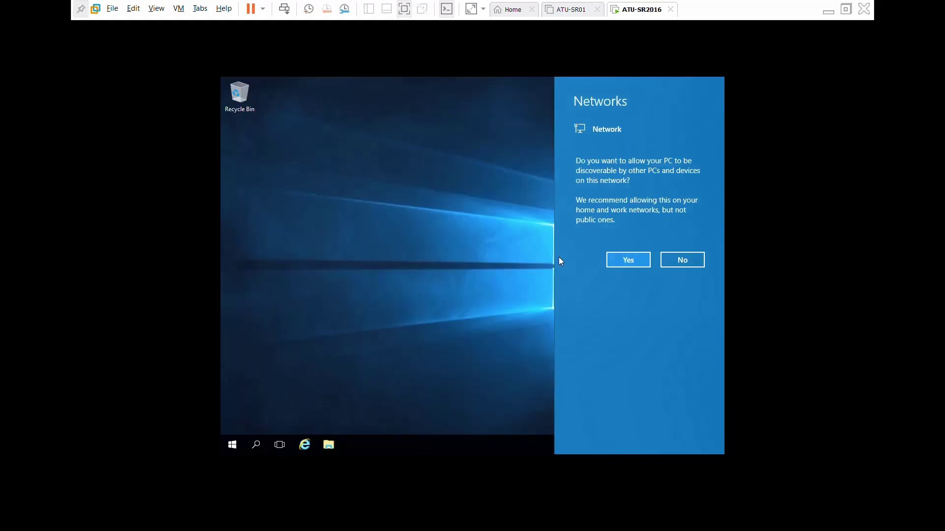
left_click(627, 261)
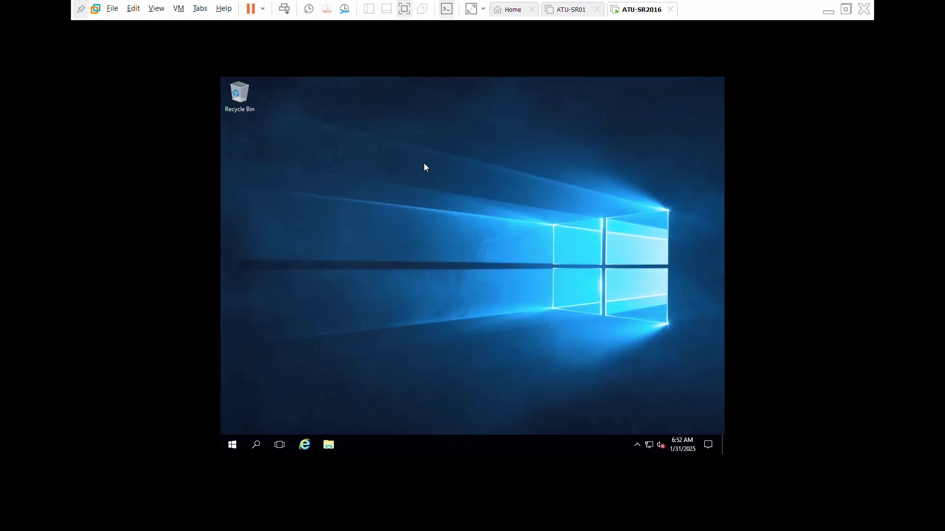
right_click(440, 165)
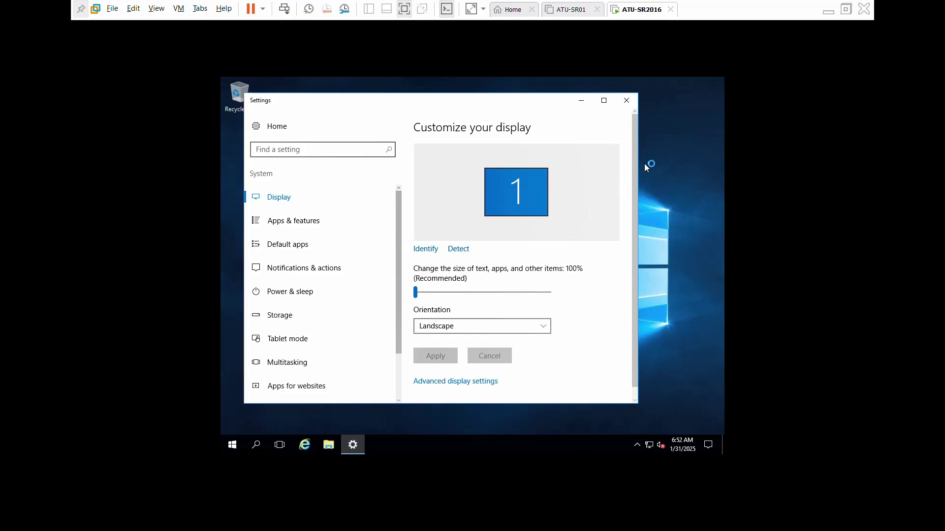
Change the guest display resolution to 1920 × 1080, keep it, and close Settings.
left_click_drag(635, 161, 630, 245)
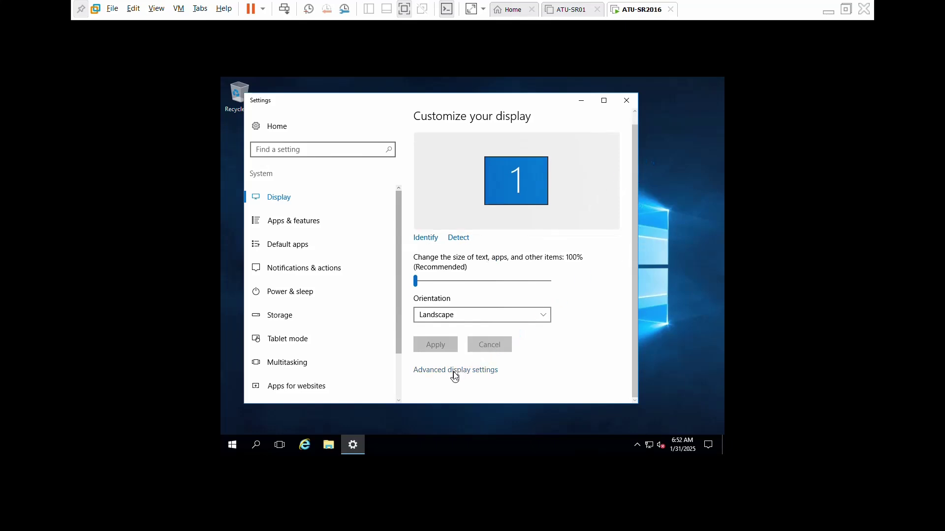
left_click(482, 372)
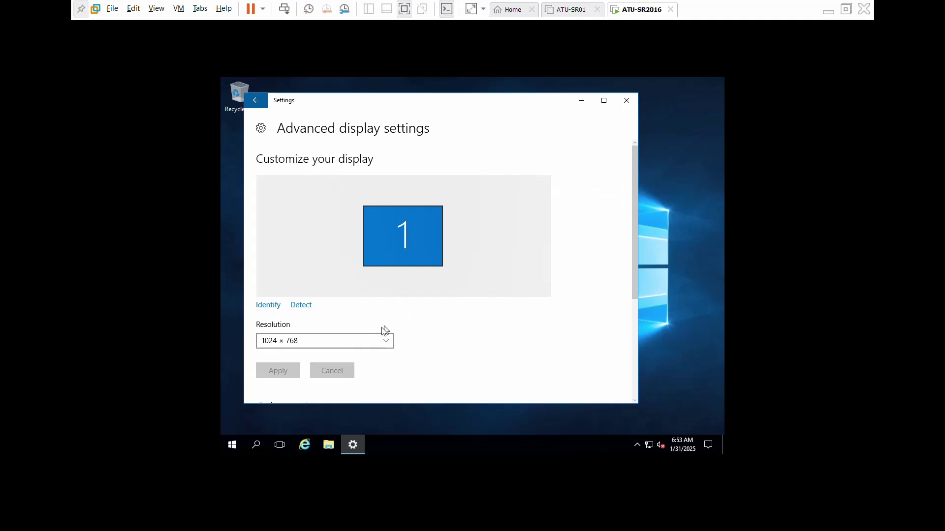
left_click(356, 338)
scroll(353, 339, "up", 5)
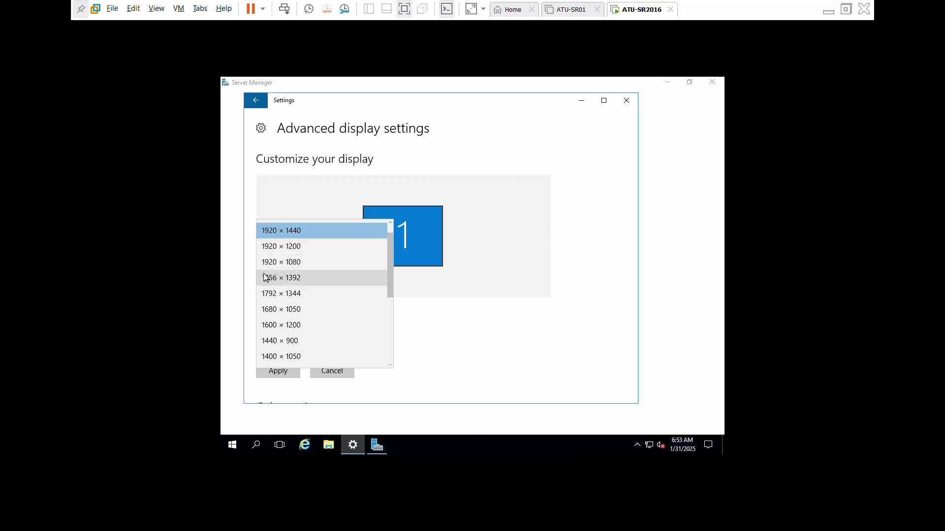
left_click(273, 264)
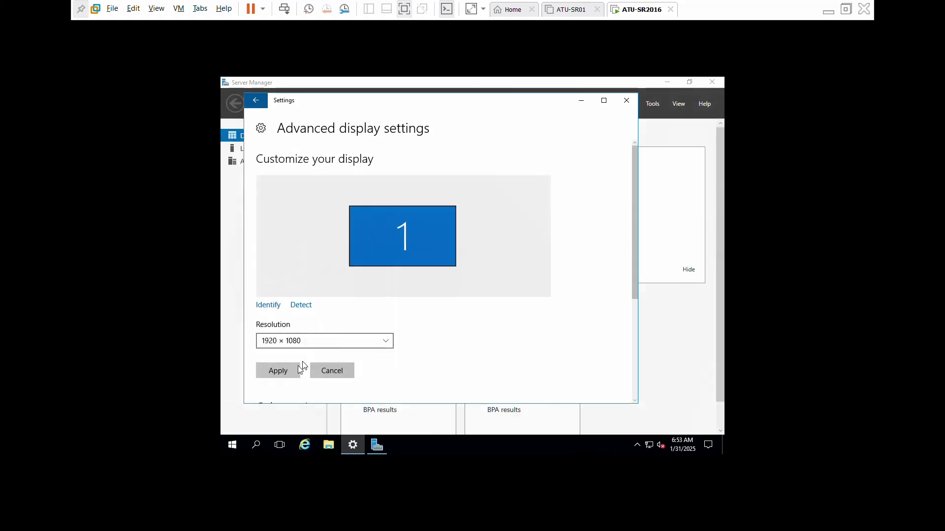
left_click(280, 371)
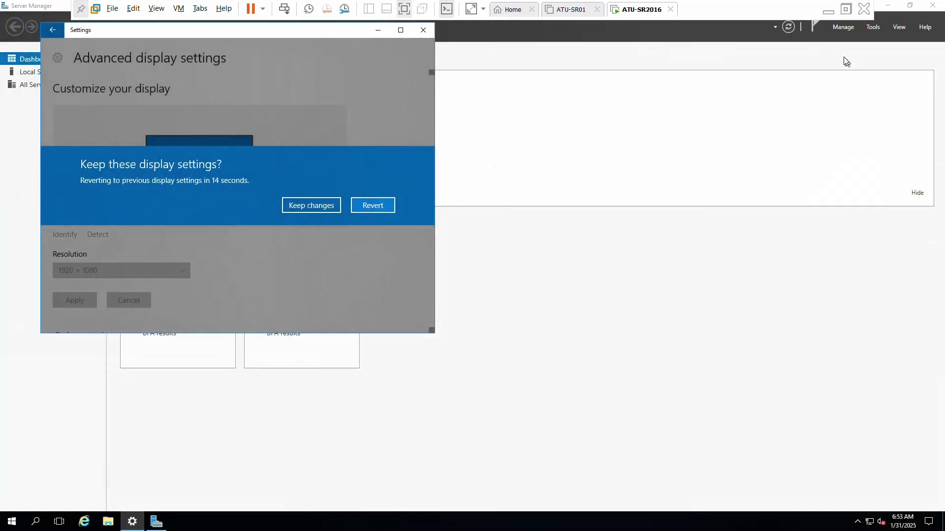
left_click(324, 204)
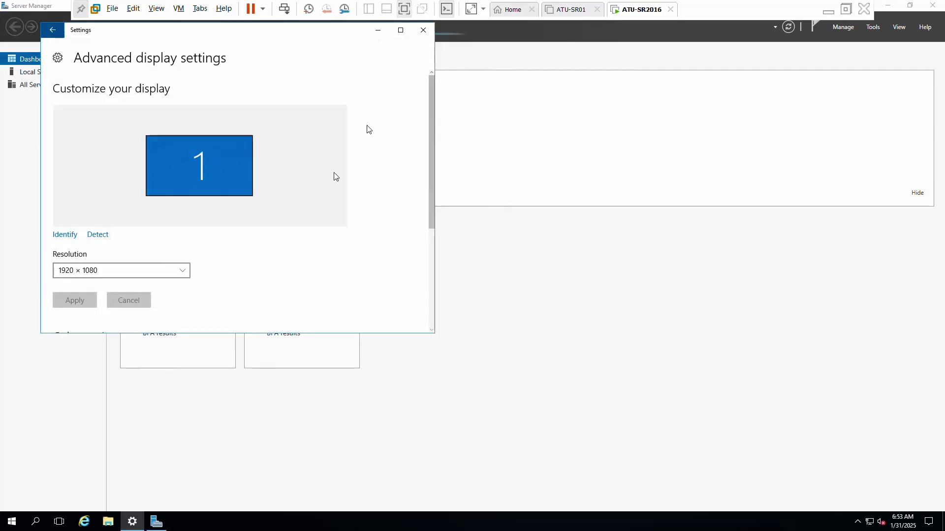
left_click(423, 30)
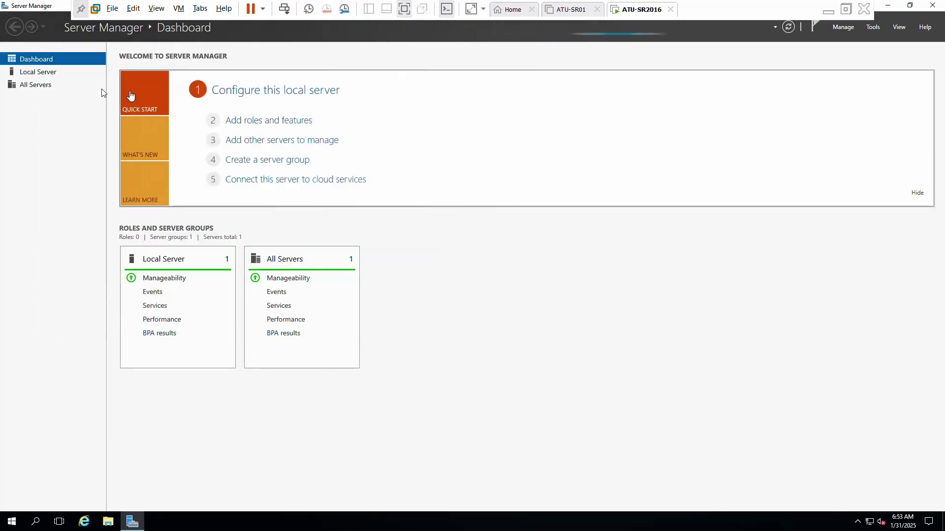
Turn off Windows Firewall for private and public networks on the ATU-SR2016 local server.
left_click(39, 72)
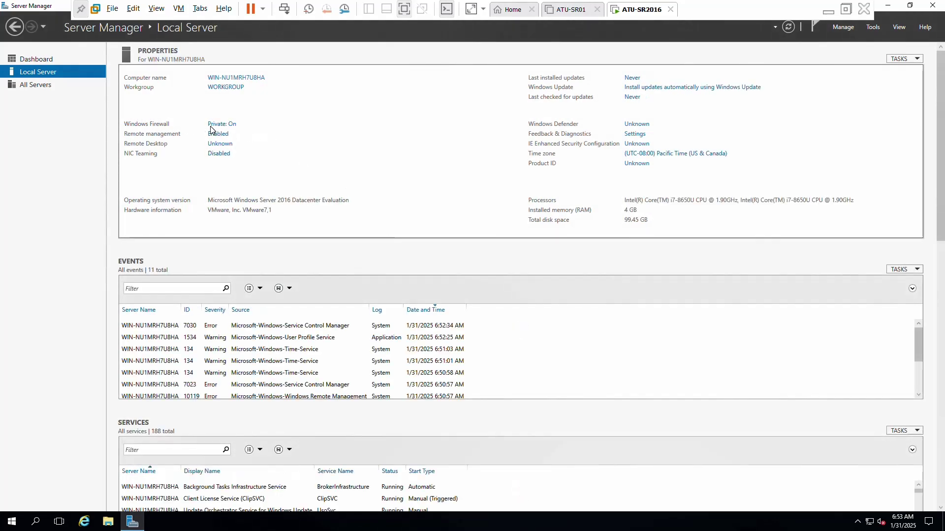
left_click(221, 124)
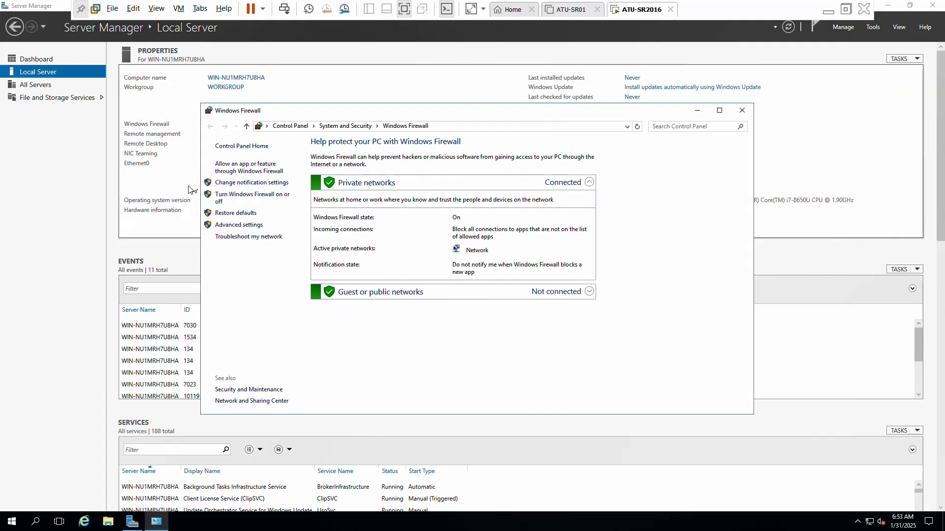
left_click(255, 200)
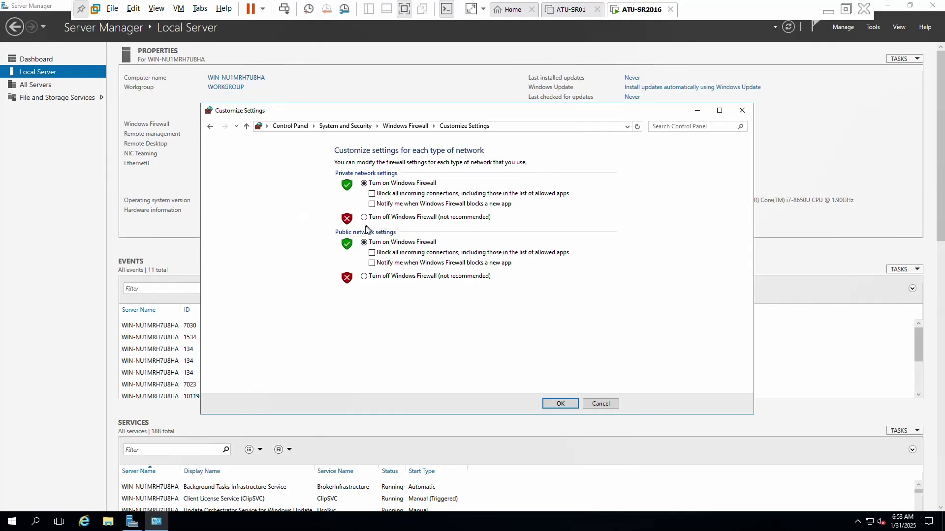
left_click(364, 217)
left_click(364, 277)
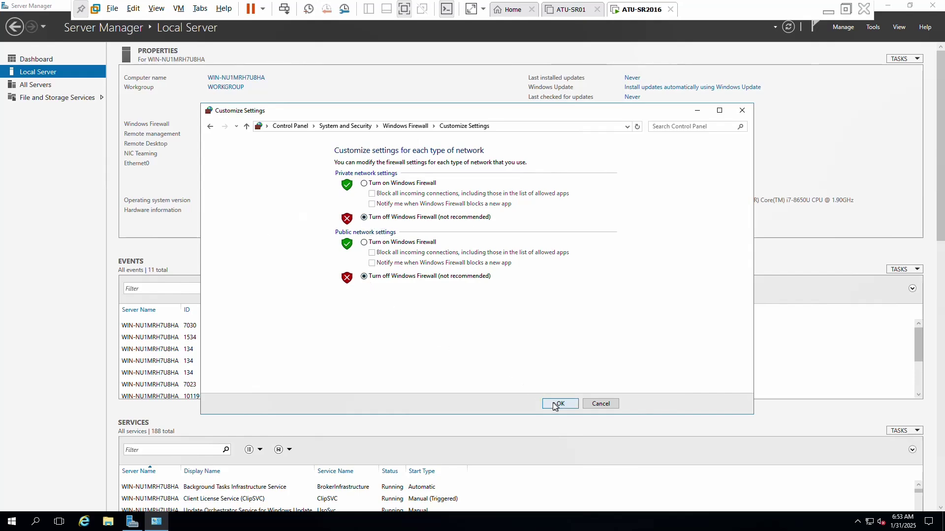
left_click(563, 405)
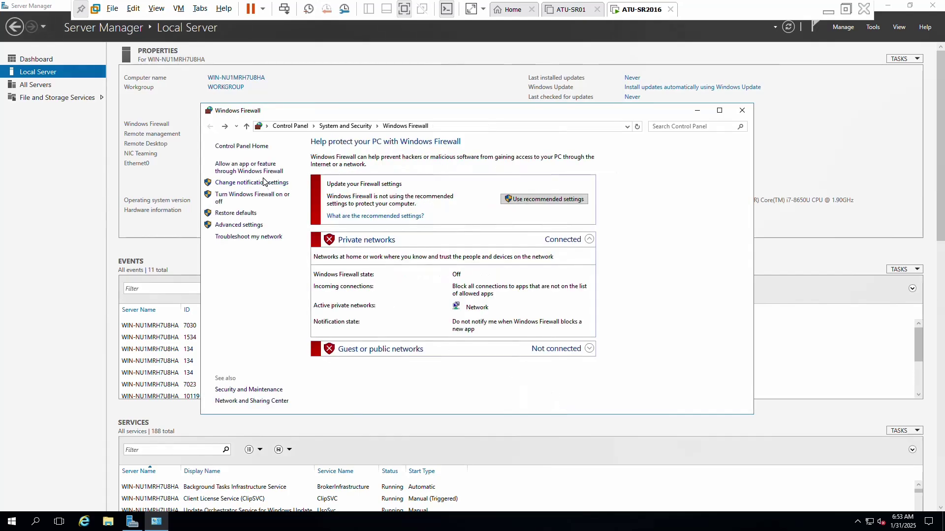
left_click(742, 110)
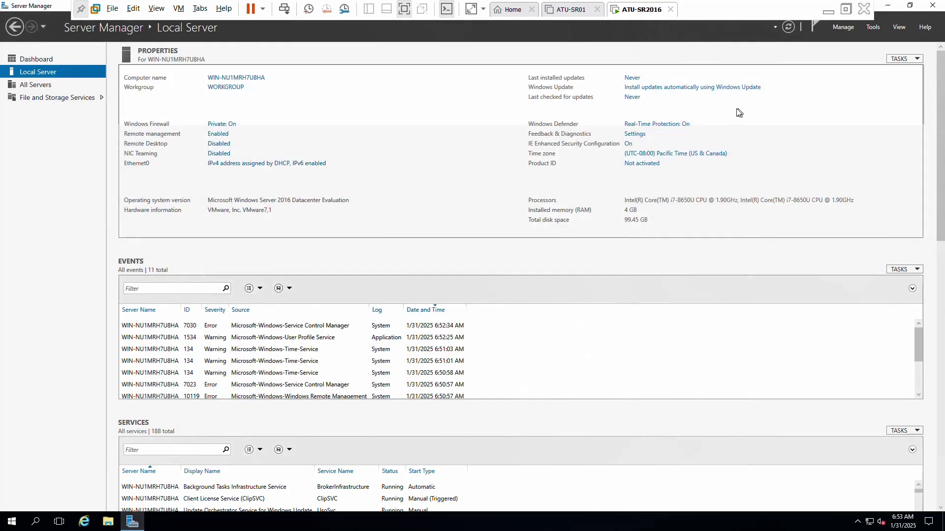
Set IE Enhanced Security Configuration to Off for both Administrators and Users.
left_click(628, 144)
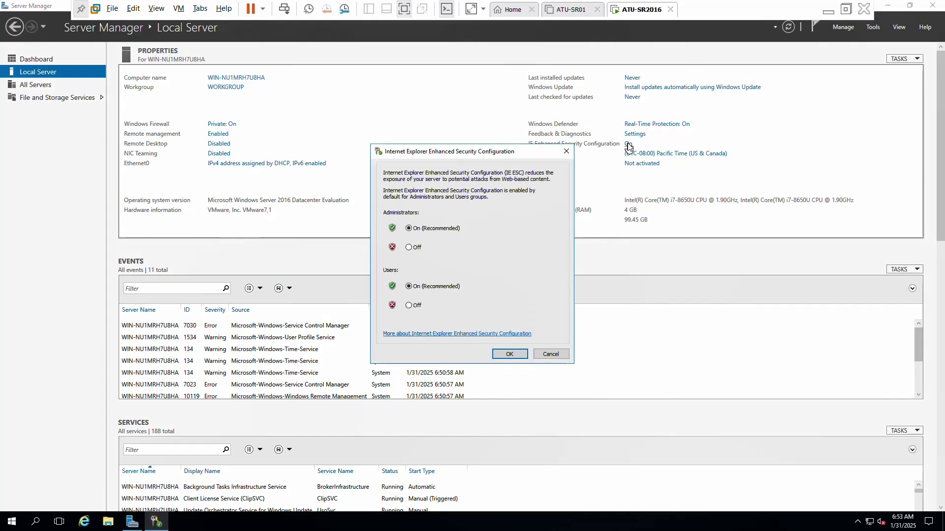
left_click(408, 248)
left_click(409, 306)
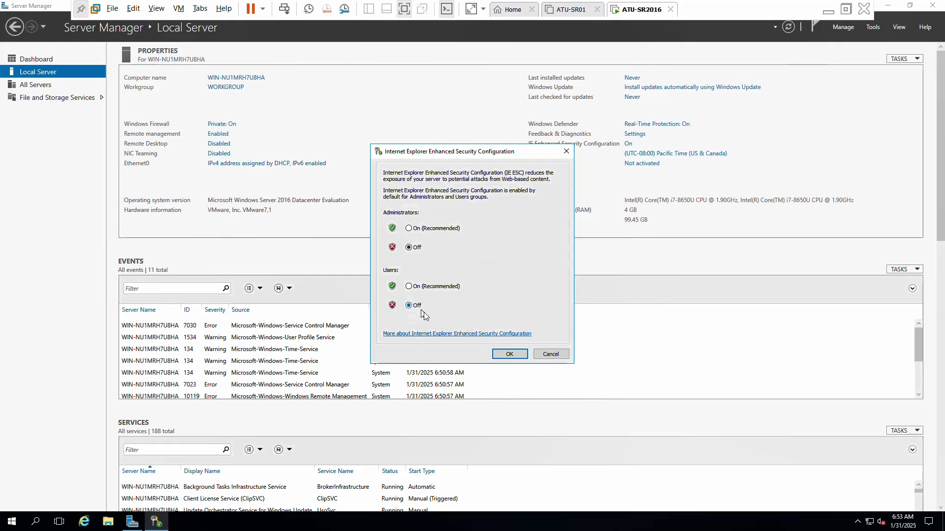
left_click(509, 354)
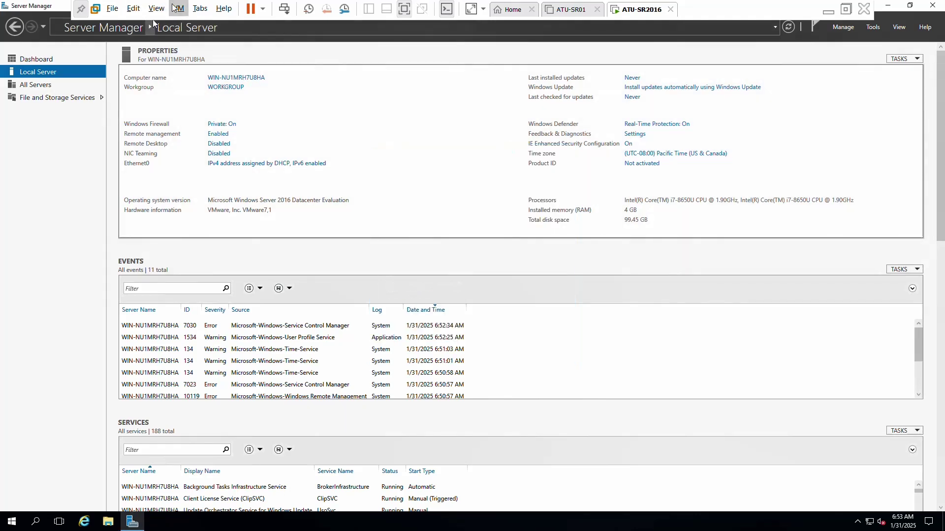
left_click(175, 8)
Connect the VMware Tools disc to ATU-SR2016 and run setup64.exe from the DVD drive.
left_click(246, 133)
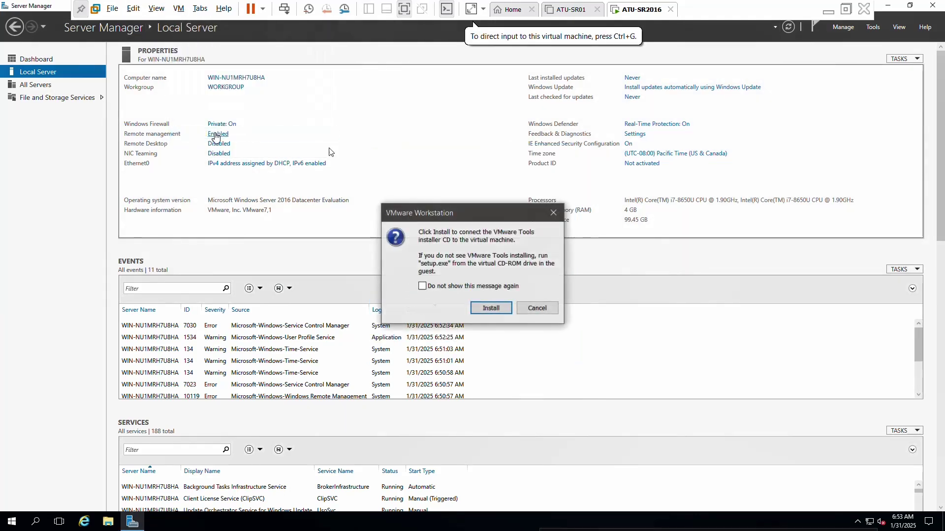
left_click(490, 309)
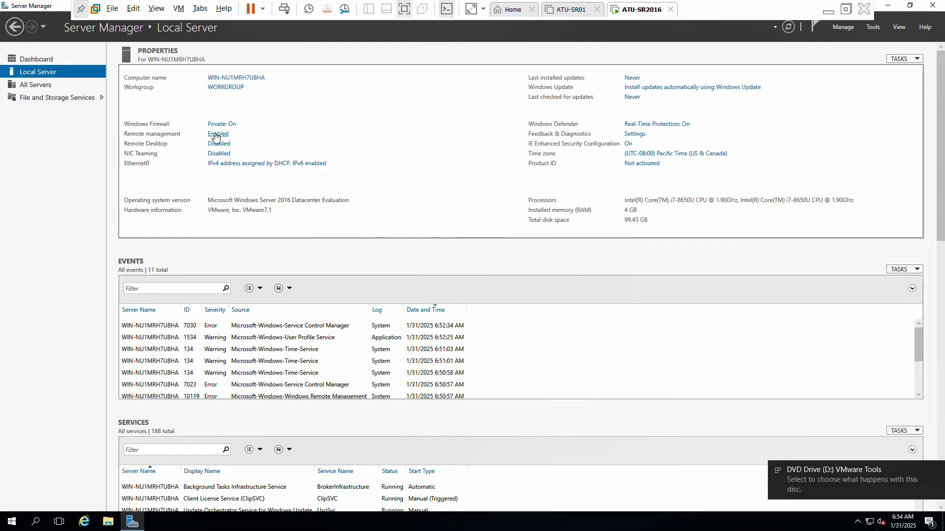
left_click(821, 480)
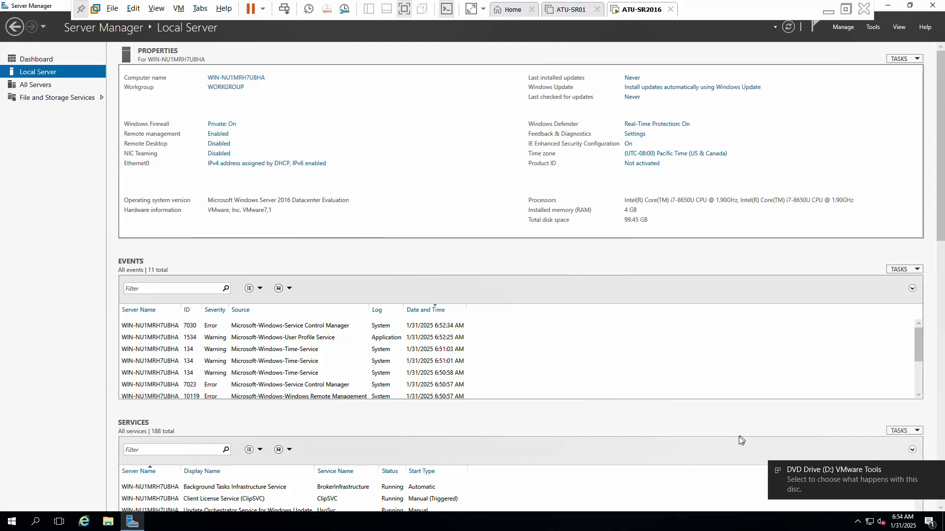
left_click(869, 484)
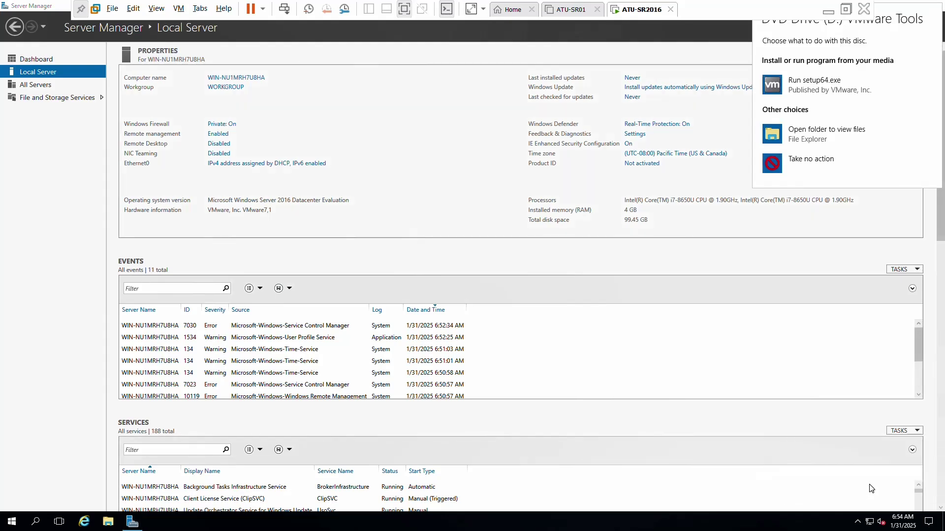
left_click(820, 88)
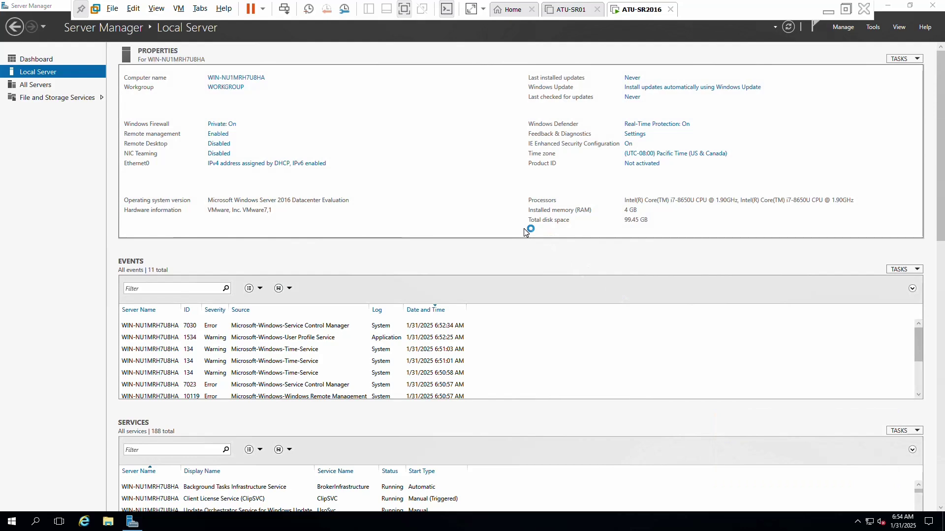
left_click(524, 337)
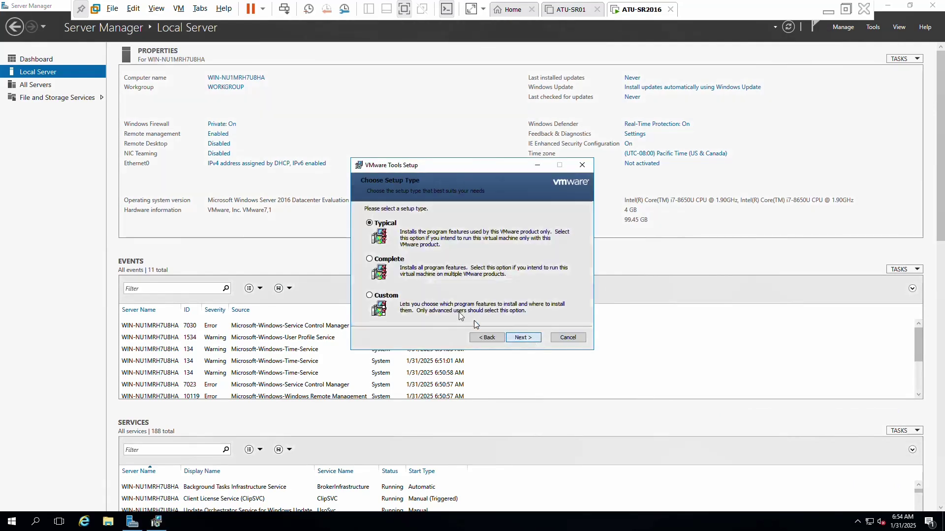
Start the Complete-type VMware Tools install, then mark ATU-CLW10 on the lab diagram PDF.
left_click(512, 337)
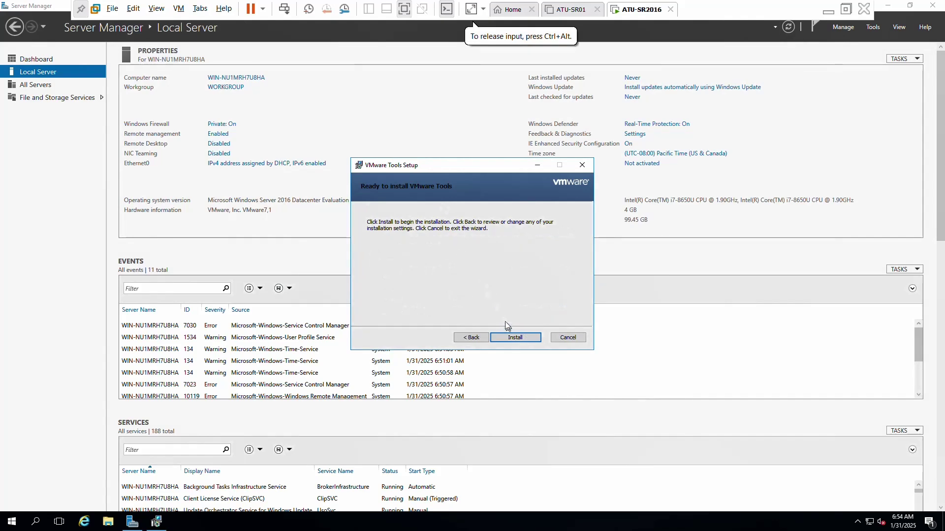
left_click(512, 337)
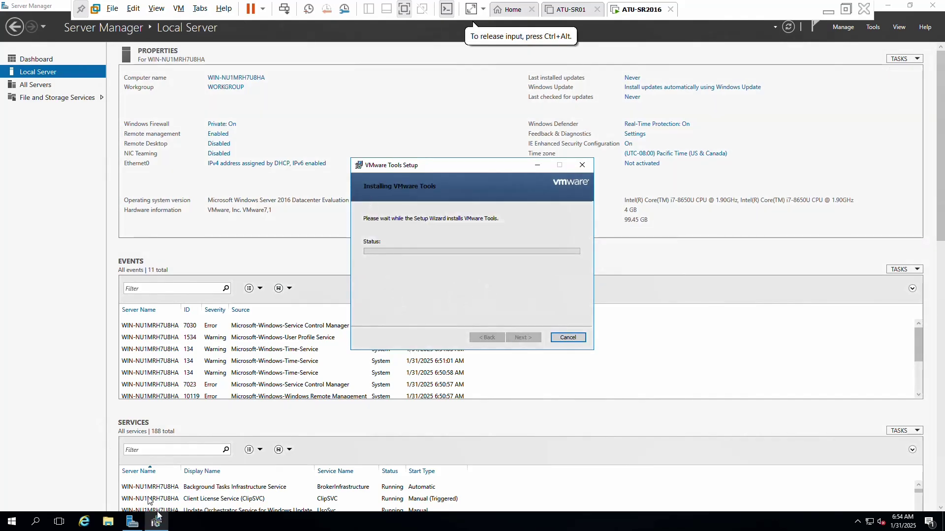
key("ctrl+alt+Return")
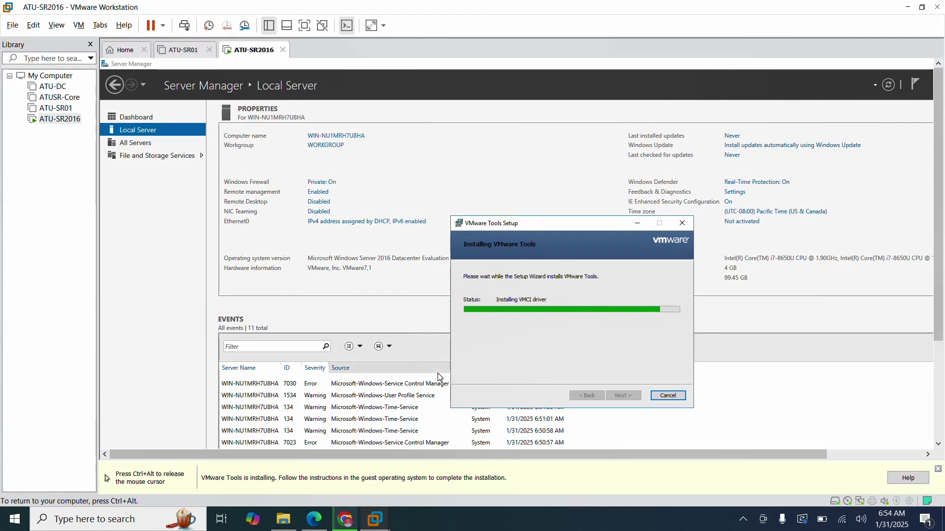
key("ctrl+alt")
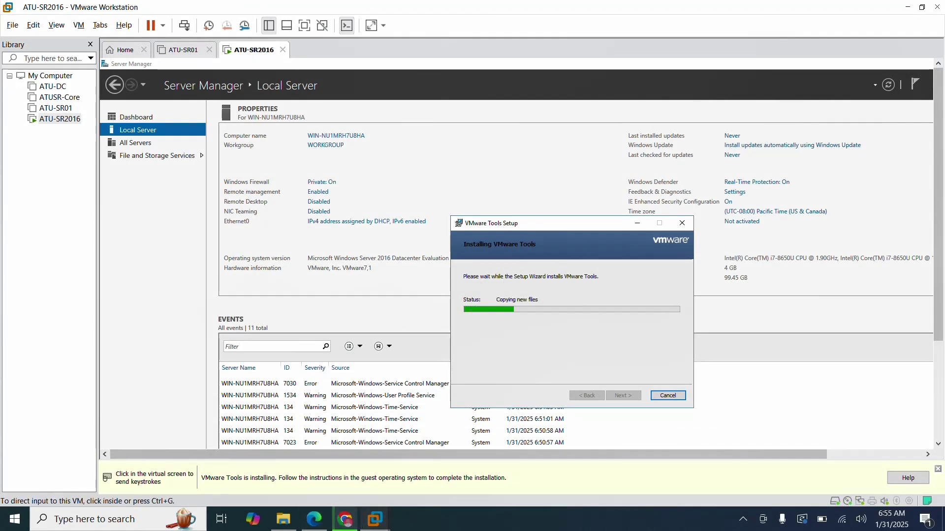
left_click(314, 519)
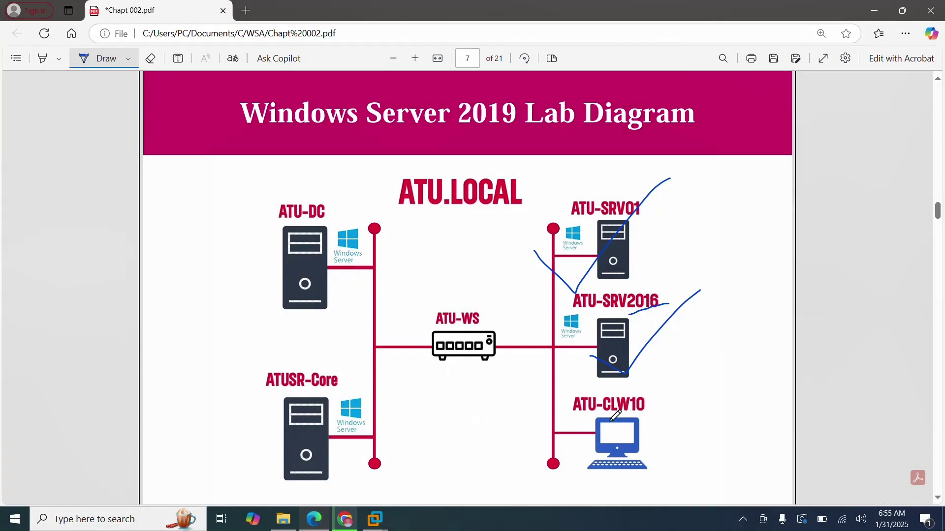
left_click_drag(570, 448, 716, 370)
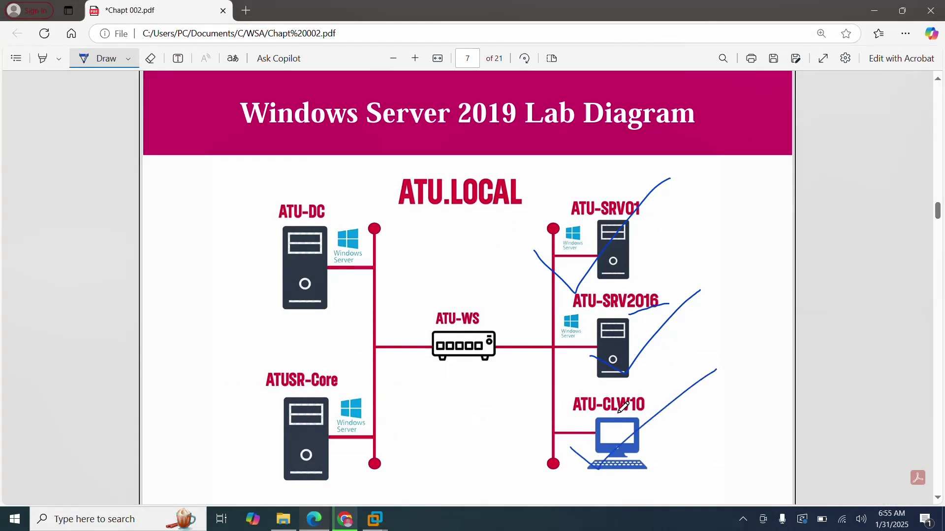
Finish VMware Tools setup and restart the server to apply it.
mouse_move(376, 516)
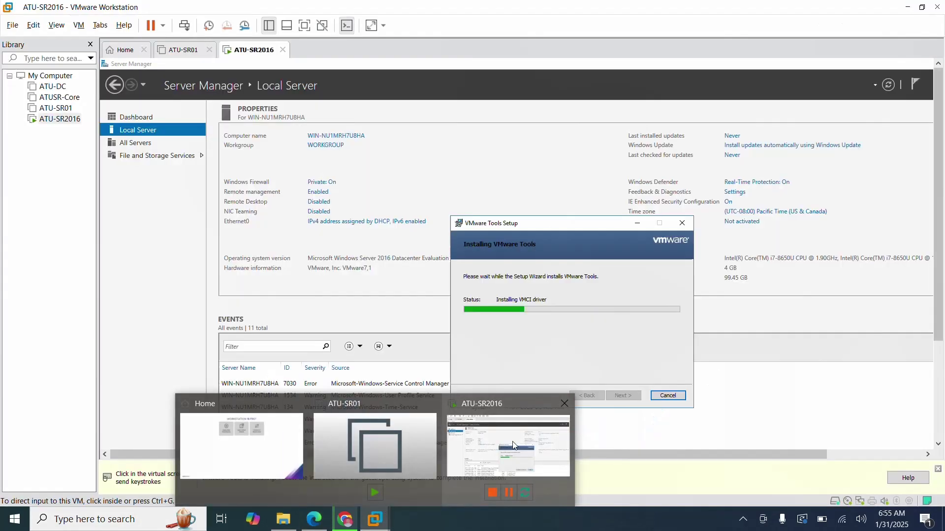
left_click(513, 445)
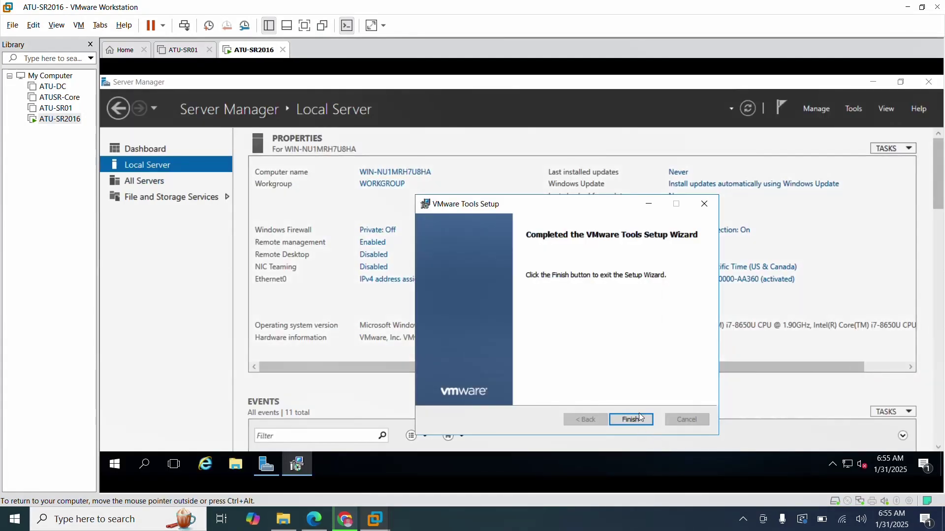
left_click(631, 420)
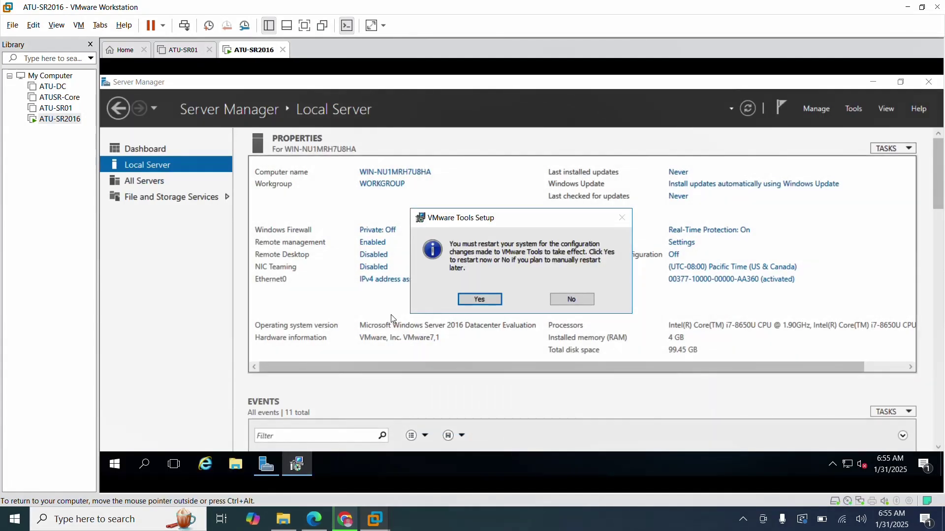
left_click(479, 299)
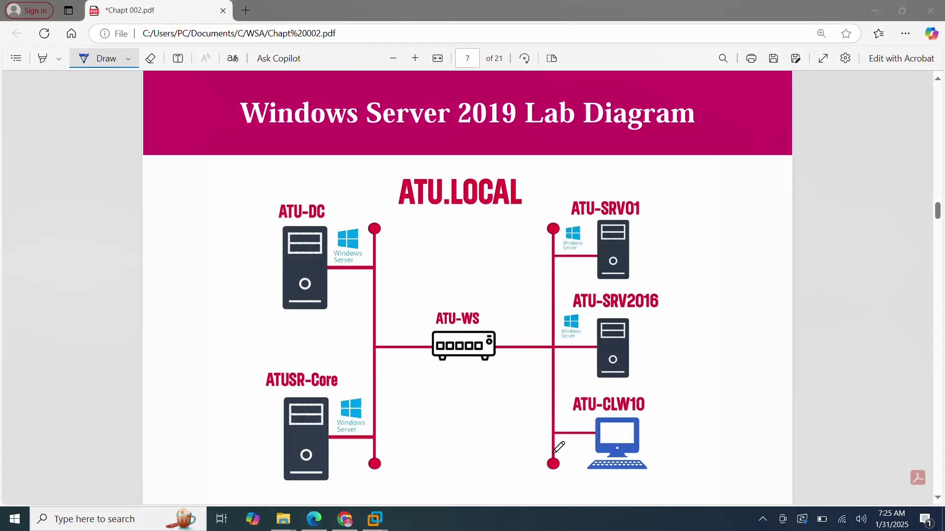
Draw a tick over ATU-CLW10 on the Edge lab diagram, then switch to Chrome.
left_click_drag(589, 443, 669, 372)
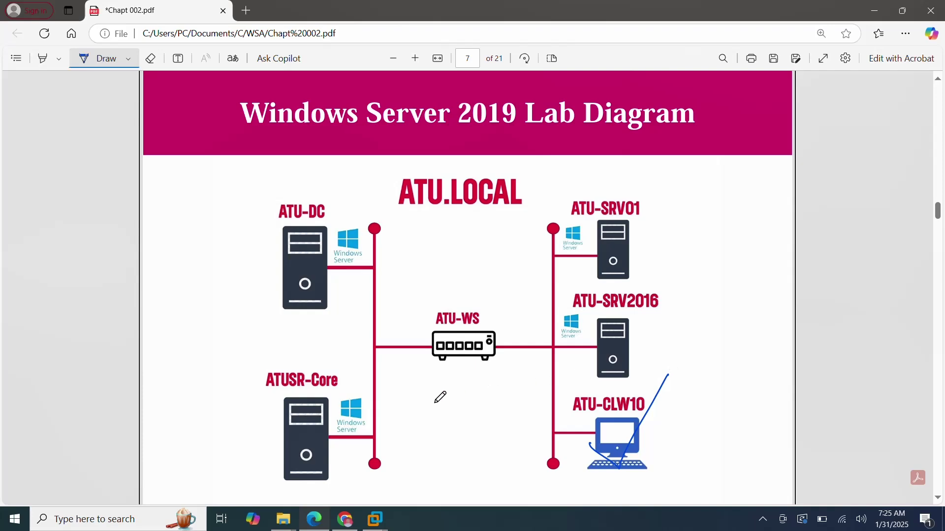
left_click(344, 519)
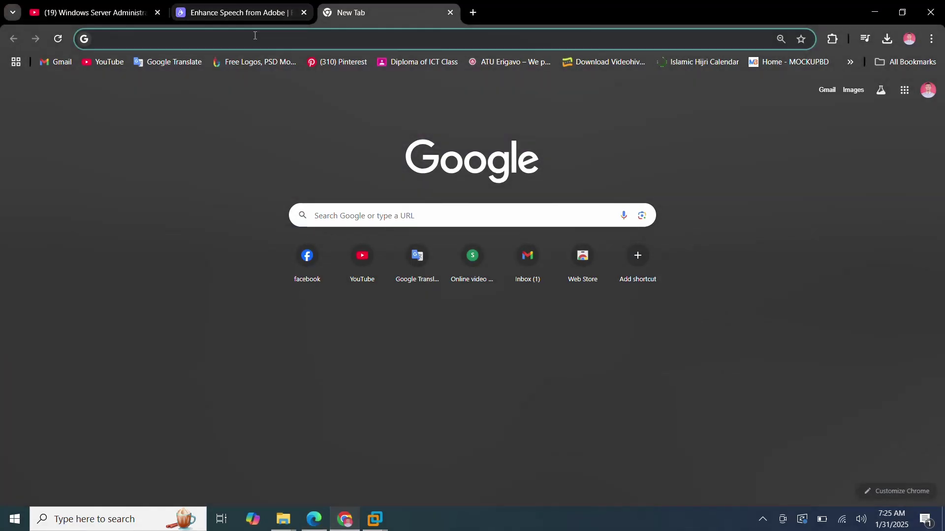
Search 'micr' for Microsoft Evaluation Center in Chrome and open the site.
left_click(233, 36)
type("microsoft evaluation center")
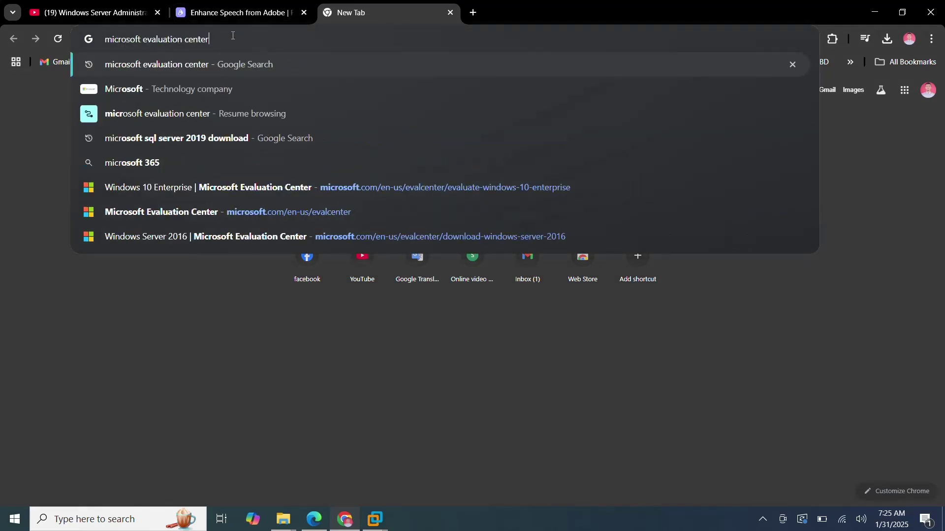
key("Return")
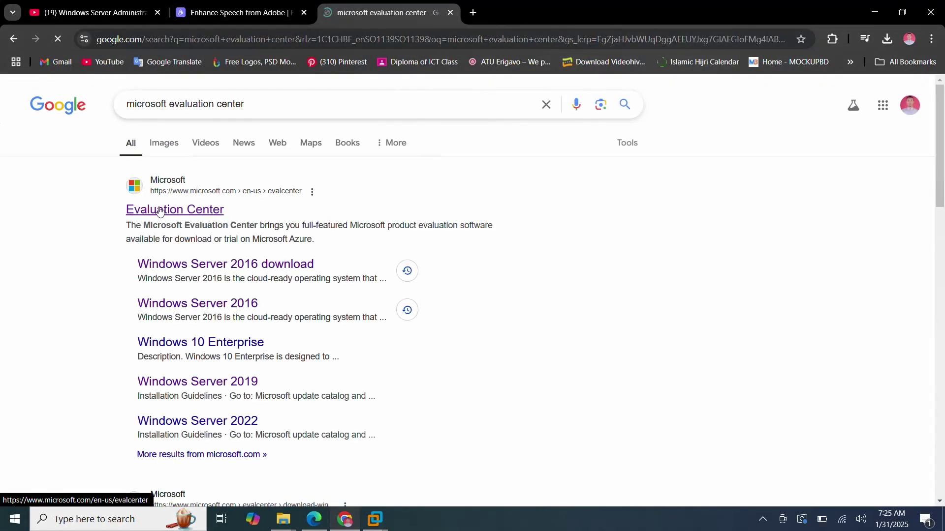
left_click(240, 185)
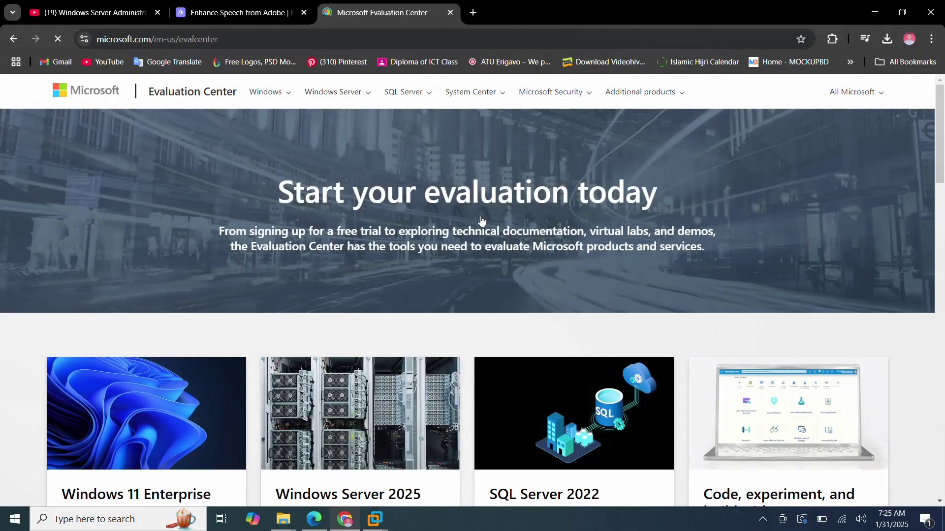
Open the Windows 10 Enterprise evaluation and choose 'Download the ISO – Enterprise'.
left_click(287, 95)
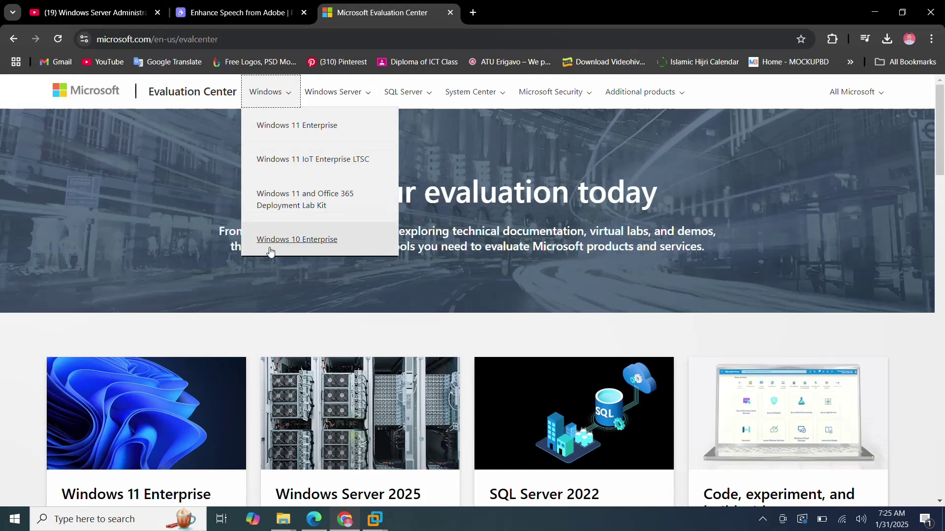
left_click(326, 241)
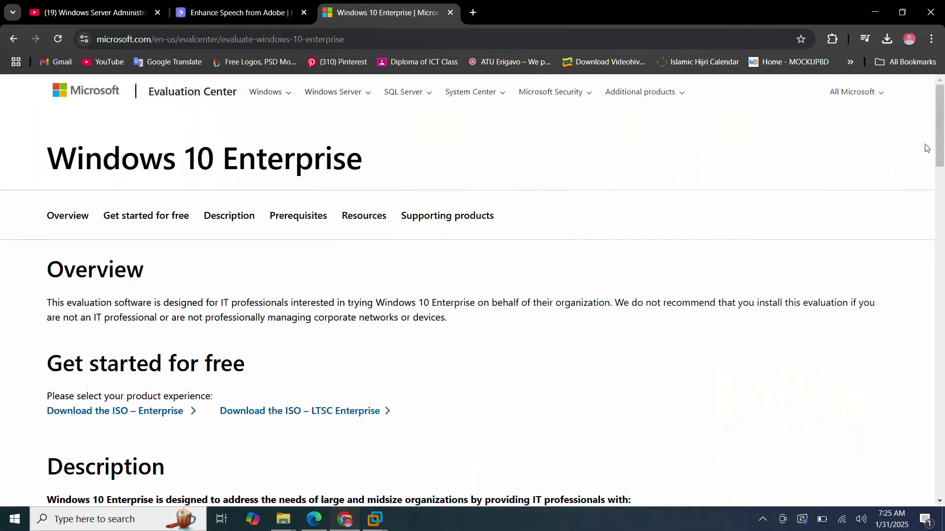
left_click_drag(938, 145, 939, 152)
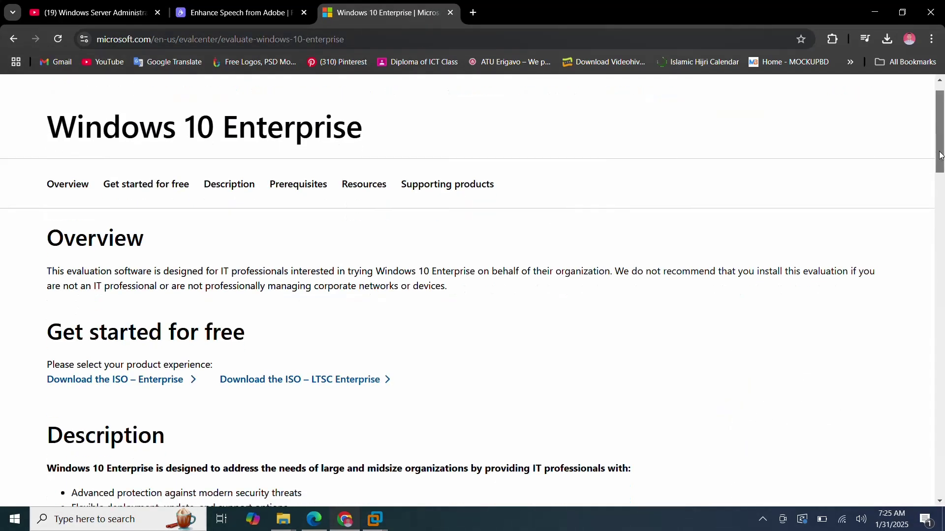
scroll(772, 287, "down", 2)
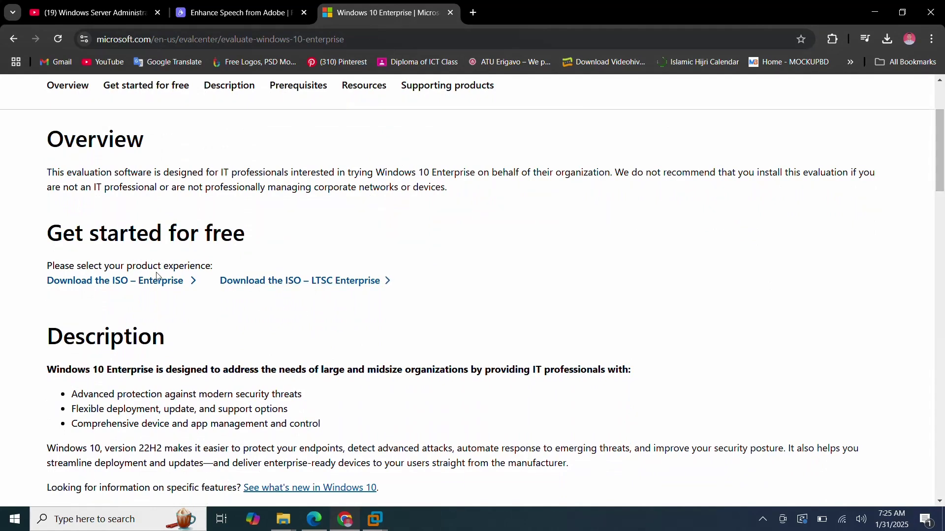
left_click(103, 284)
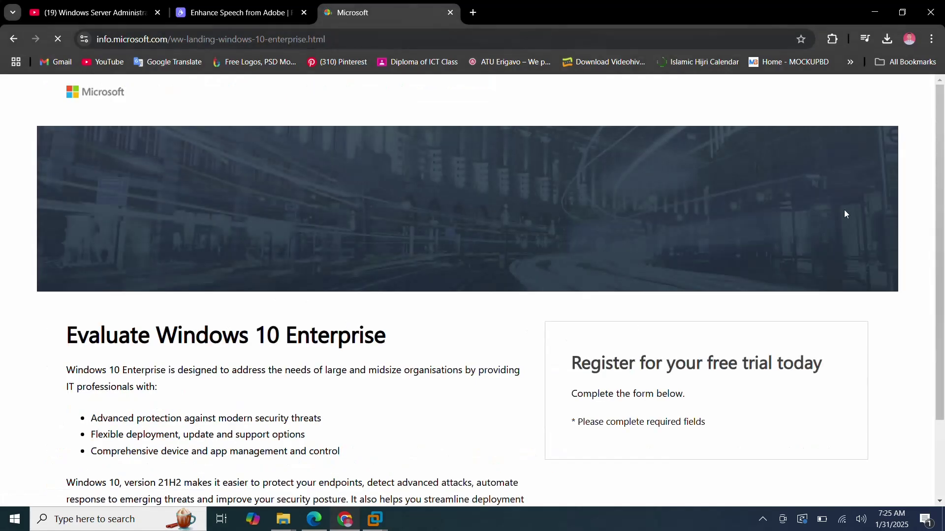
Autofill the saved first name, last name, e-mail address and company name.
scroll(940, 199, "down", 4)
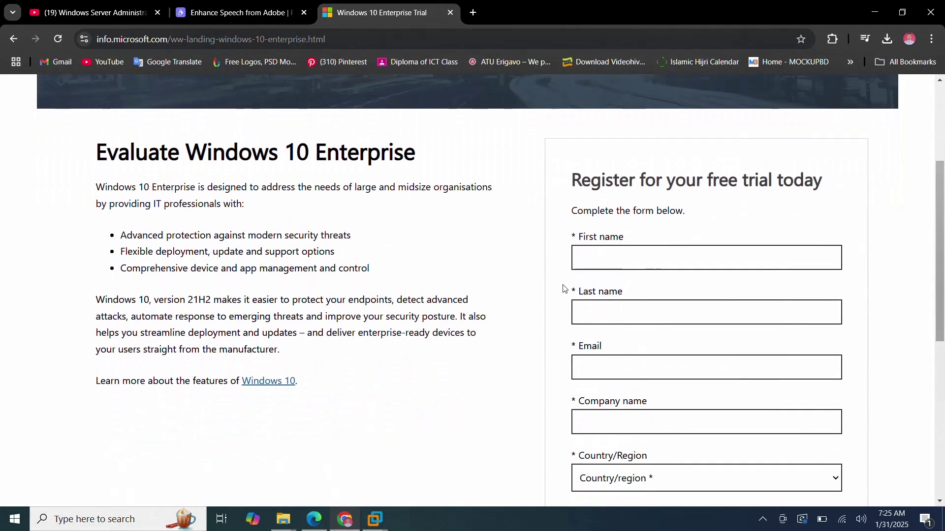
scroll(926, 196, "down", 1)
left_click(692, 224)
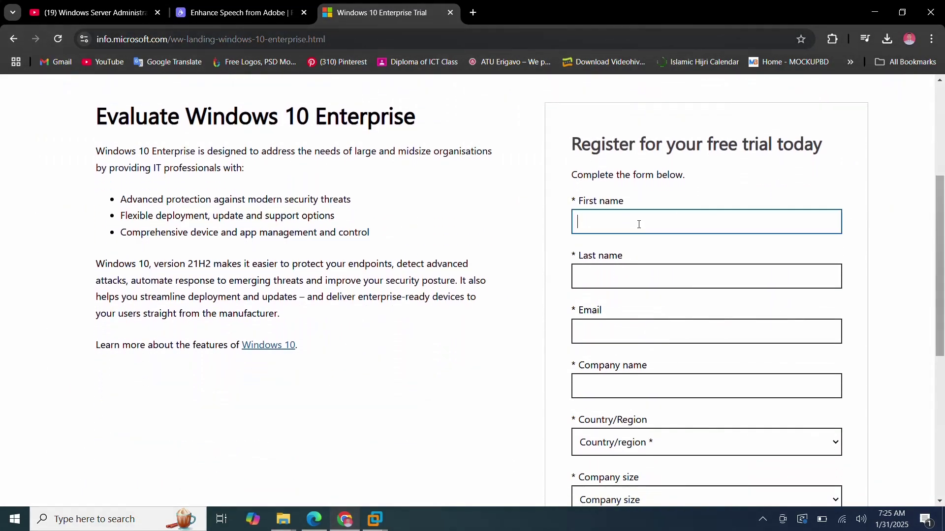
left_click(664, 260)
left_click(620, 275)
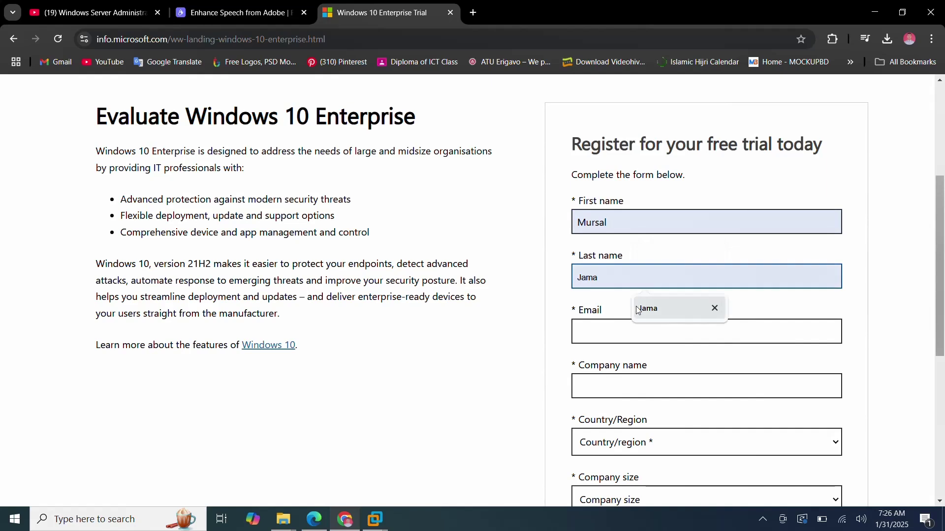
left_click(635, 308)
left_click(630, 339)
left_click(689, 363)
left_click(652, 388)
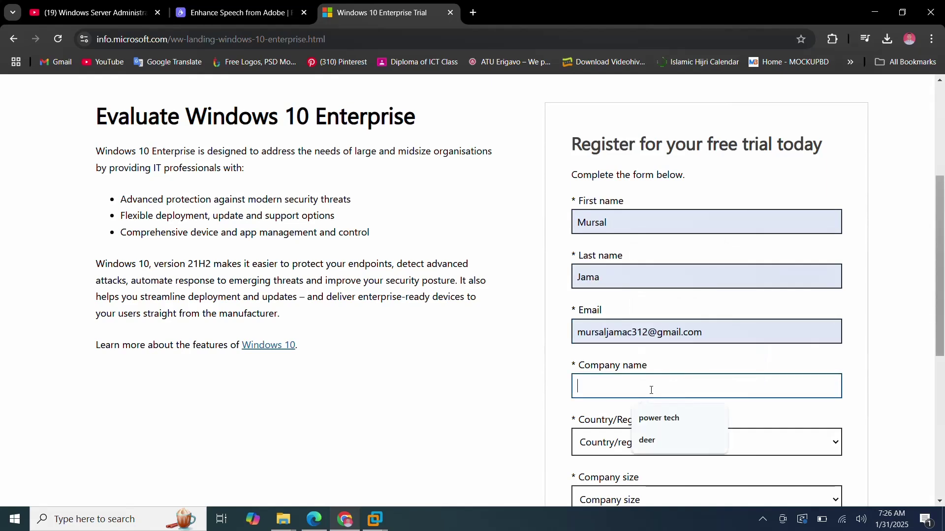
left_click(659, 419)
left_click(676, 420)
Set country to Saudi Arabia, company size to 2-4, and job role to CEO.
scroll(660, 295, "down", 3)
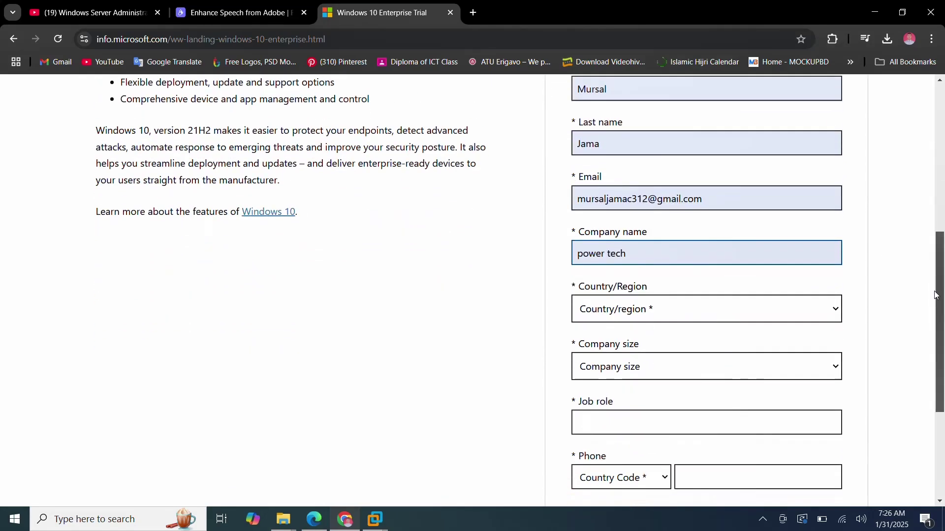
left_click(654, 287)
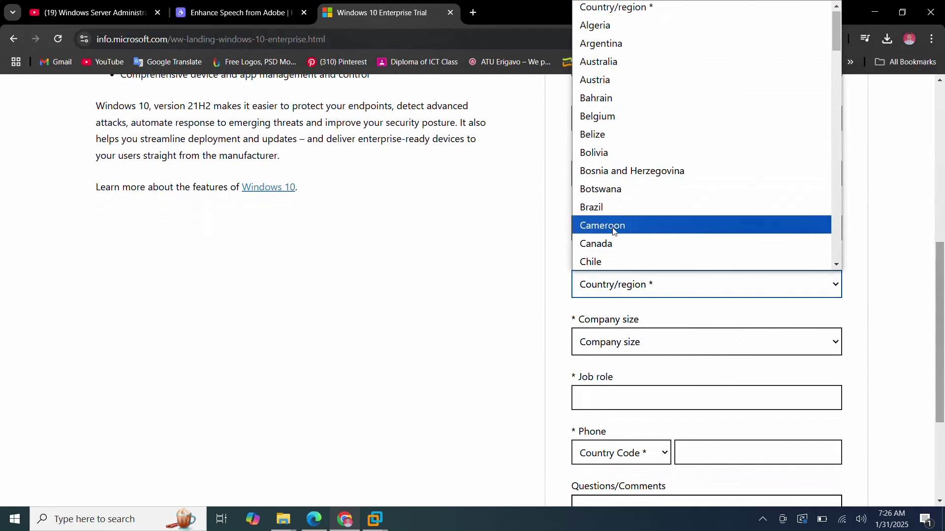
key("s")
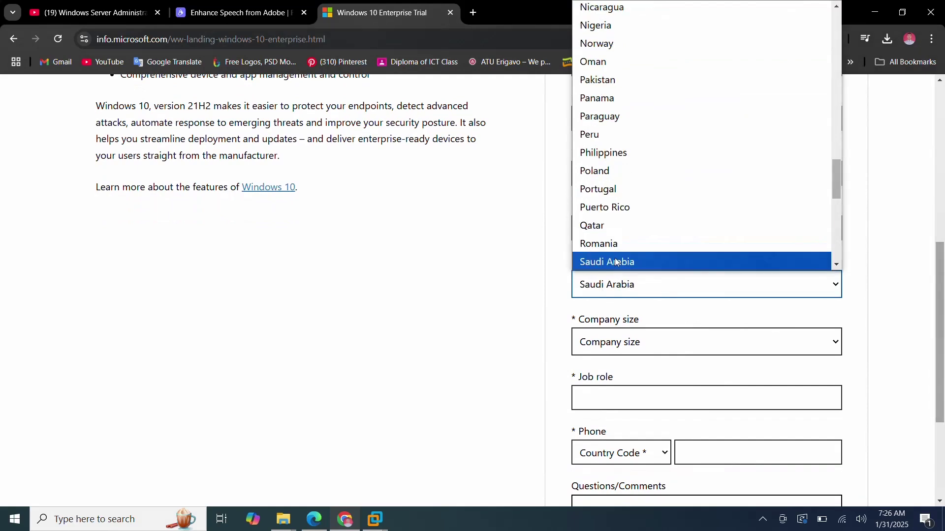
left_click(618, 261)
left_click(647, 341)
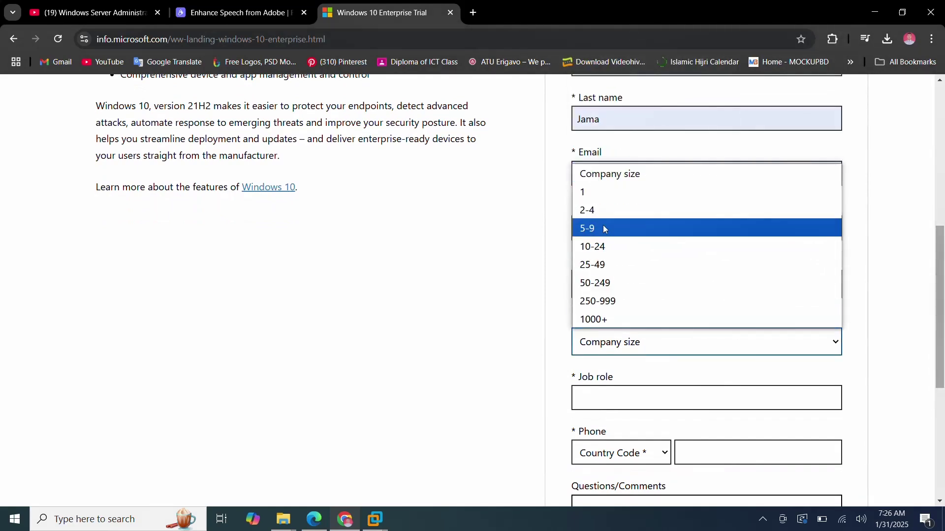
left_click(601, 208)
left_click(665, 411)
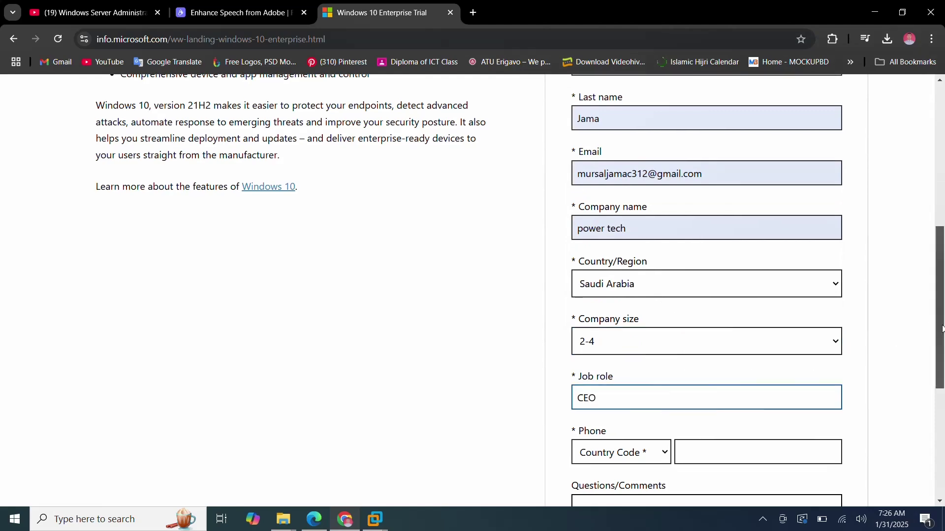
Set the phone country code to Saudi Arabia (+966), autofill the phone number, and submit.
scroll(930, 332, "down", 5)
left_click(663, 198)
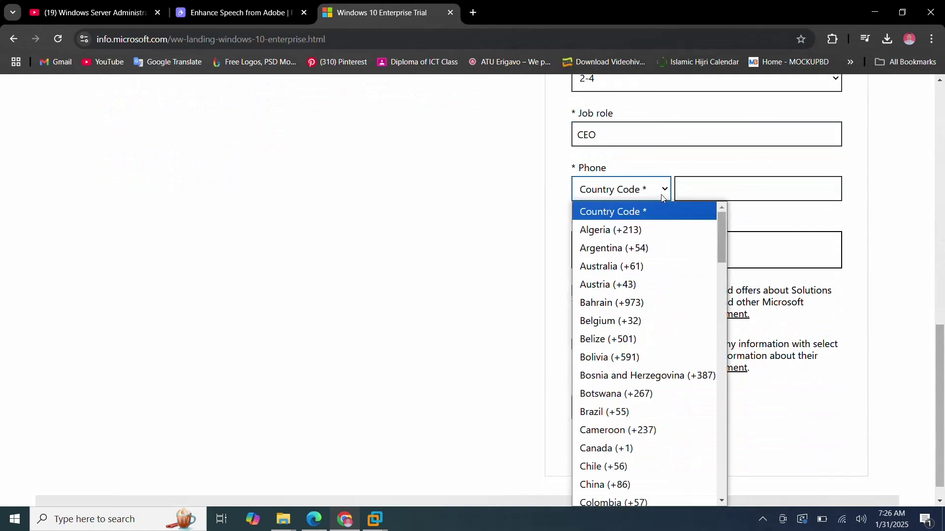
key("s")
scroll(640, 497, "down", 1)
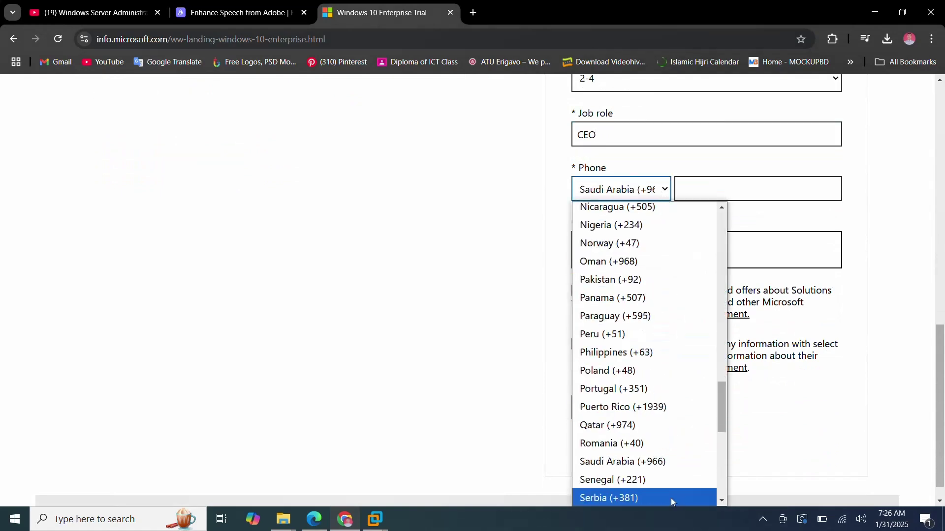
left_click(633, 467)
left_click(743, 198)
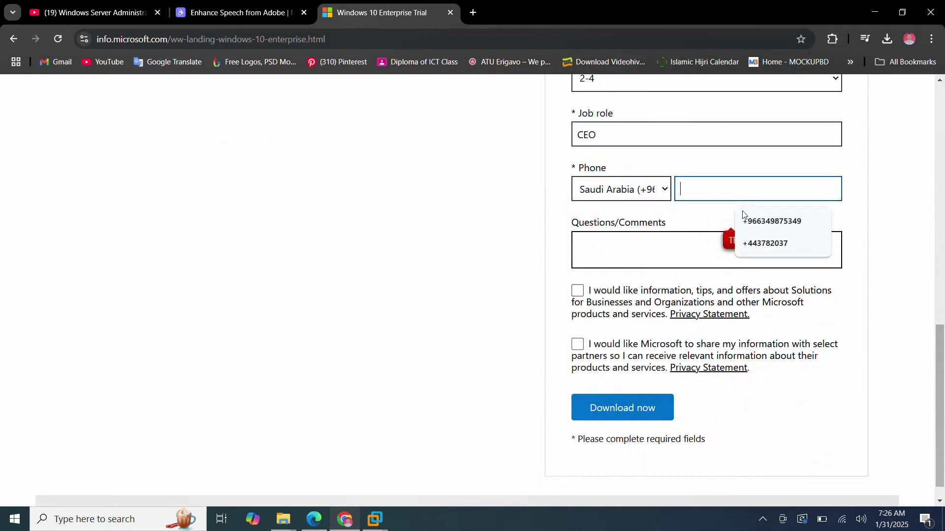
left_click(749, 222)
left_click(629, 412)
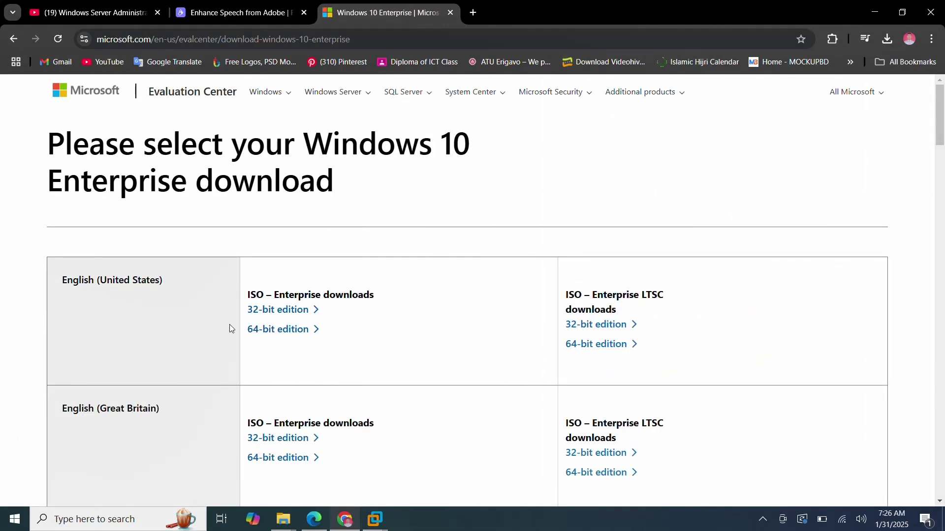
Download the 64-bit English (United States) Enterprise ISO and check its progress in Chrome.
left_click(291, 332)
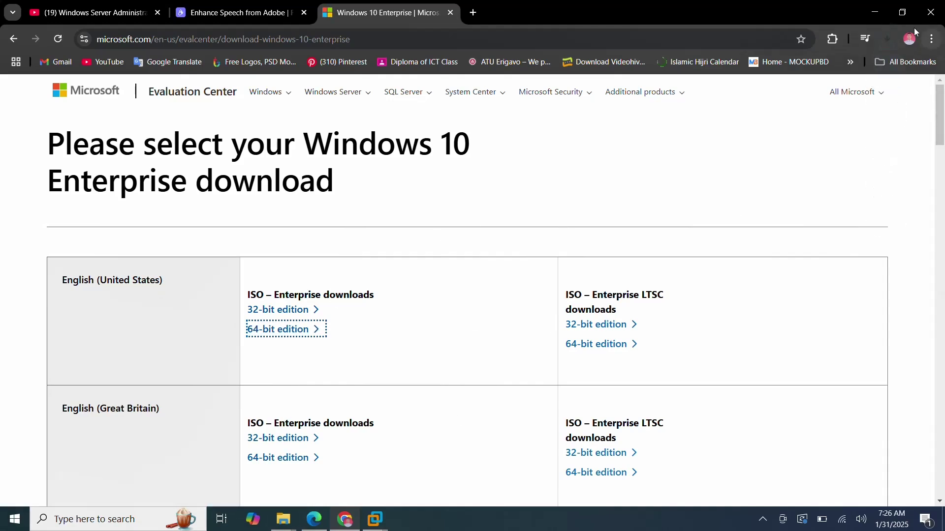
left_click(888, 39)
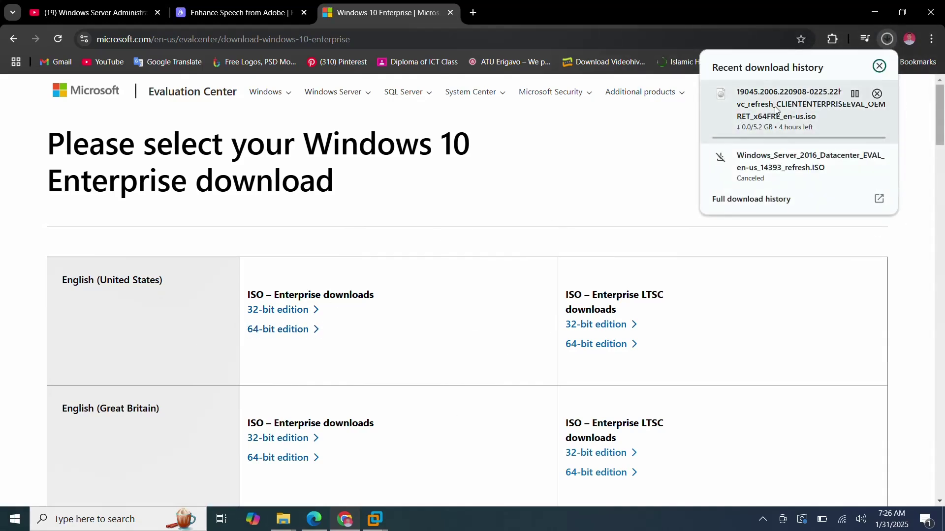
mouse_move(852, 133)
left_click(473, 190)
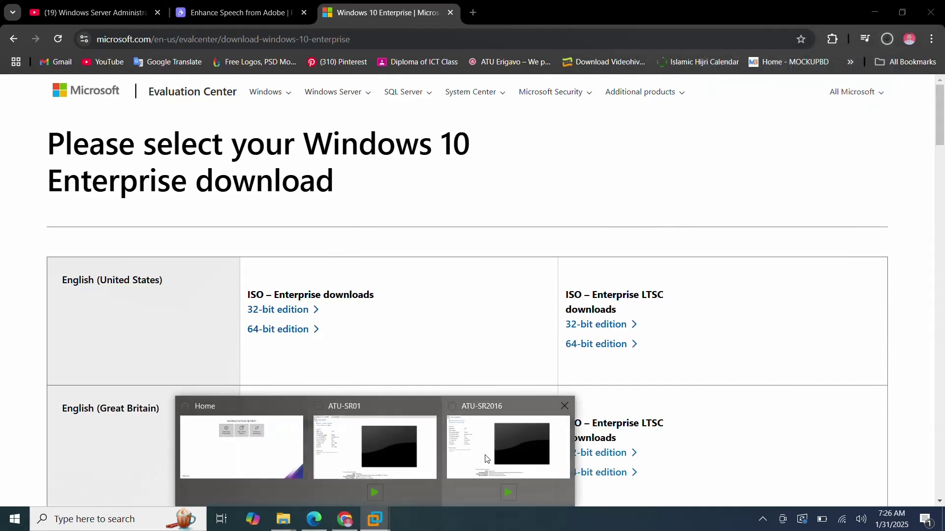
left_click(487, 458)
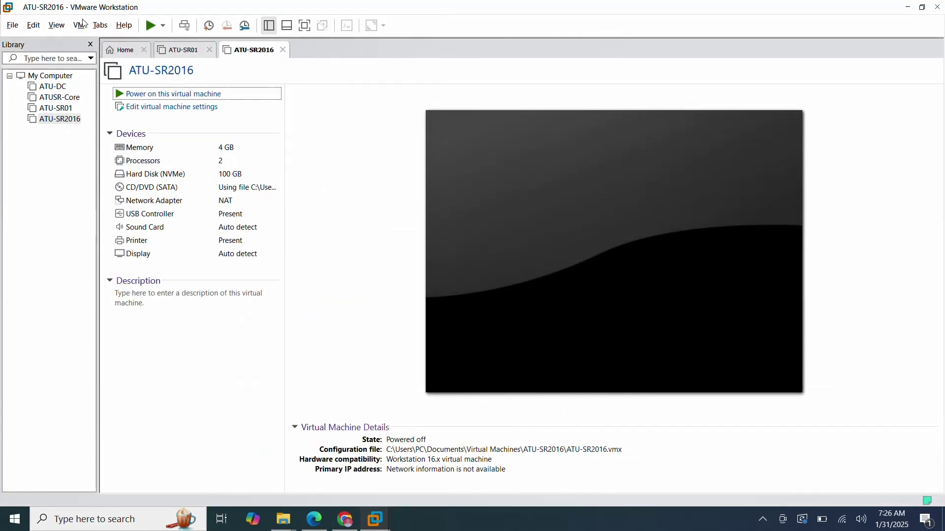
Start a Custom new VM with default compatibility, OS installed later, guest version Windows 10 x64.
left_click(14, 28)
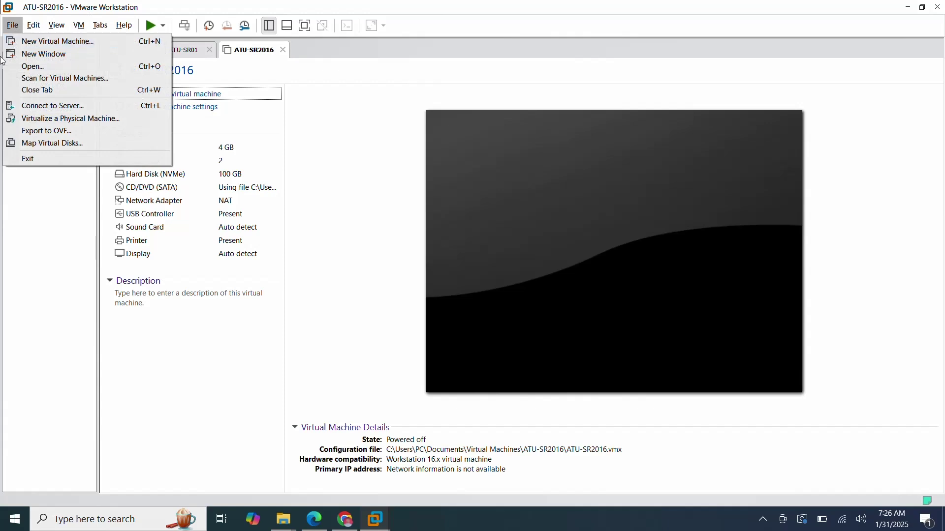
left_click(101, 41)
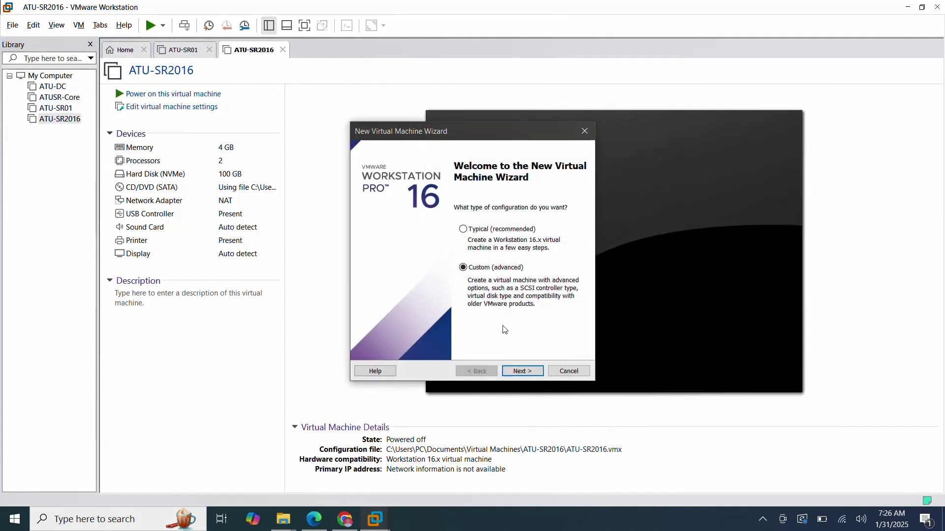
left_click(521, 371)
left_click(519, 371)
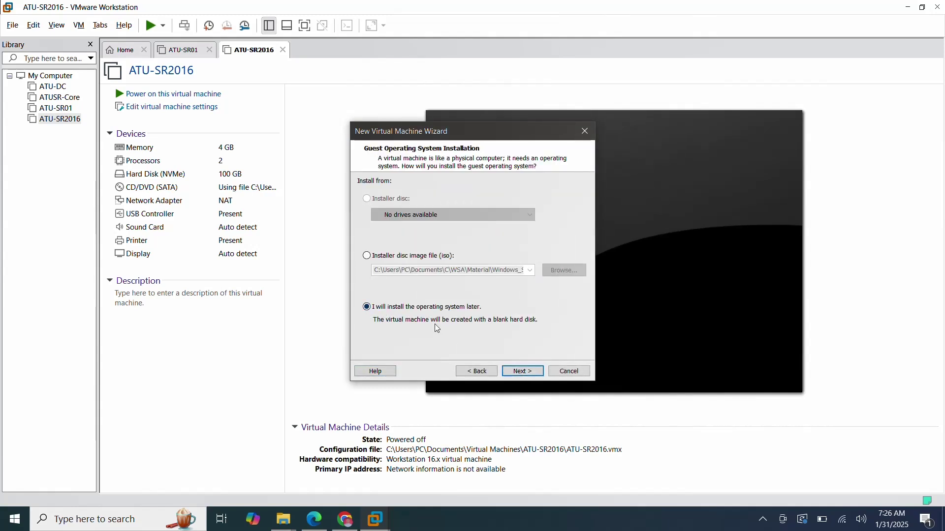
left_click(525, 374)
left_click(485, 261)
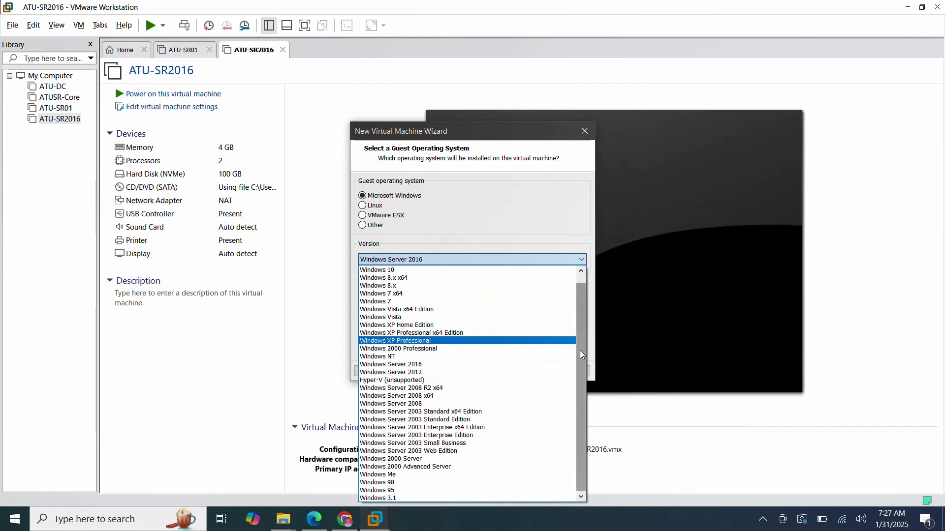
left_click_drag(579, 349, 577, 287)
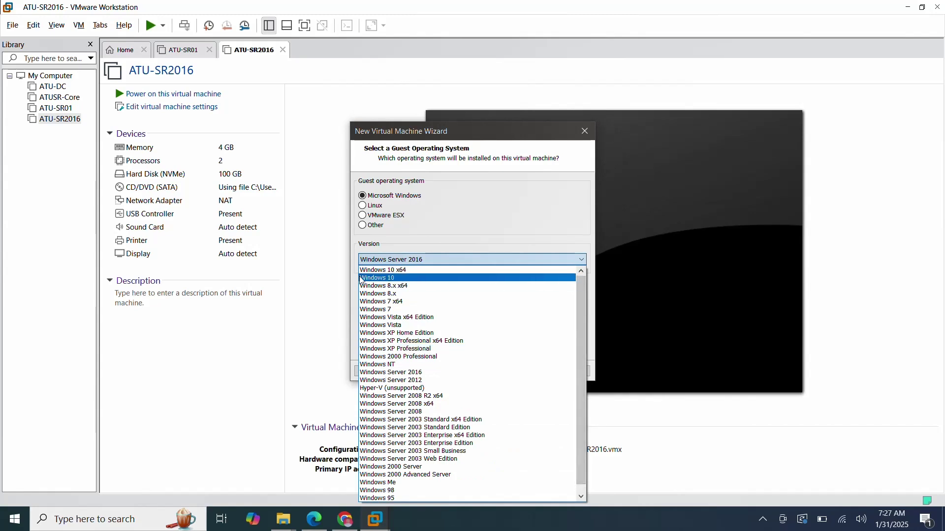
left_click(413, 270)
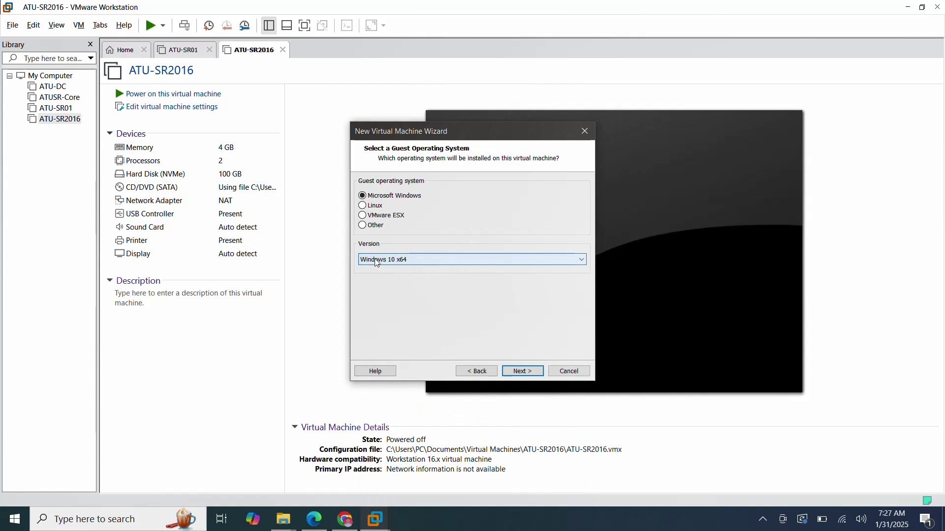
left_click(522, 372)
Name the VM ATU-CLW10, keep UEFI and processor defaults, and raise its memory to 4 GB.
key("BackSpace")
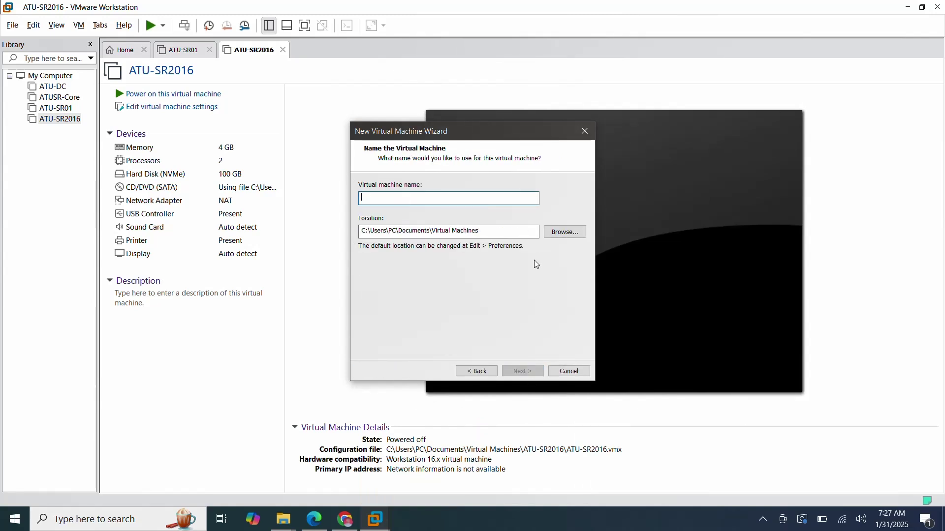
type("ATU-CLW10")
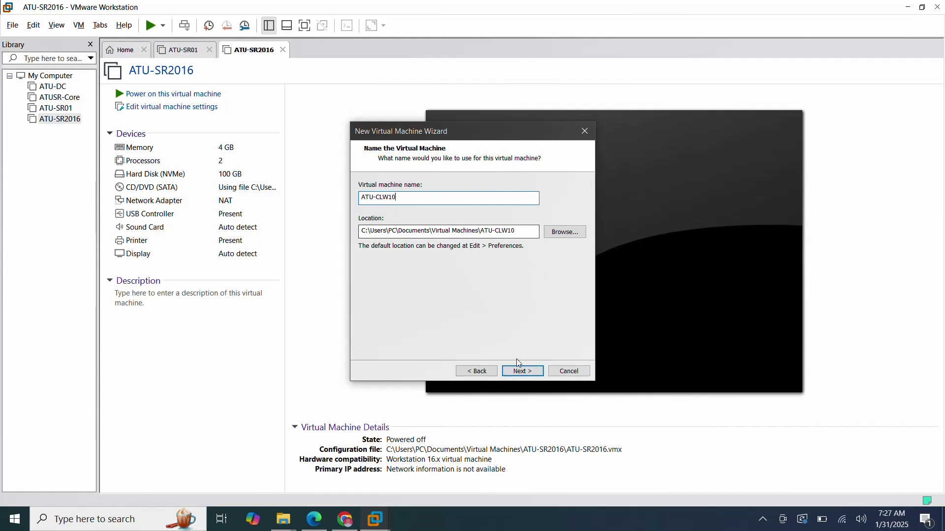
left_click(521, 371)
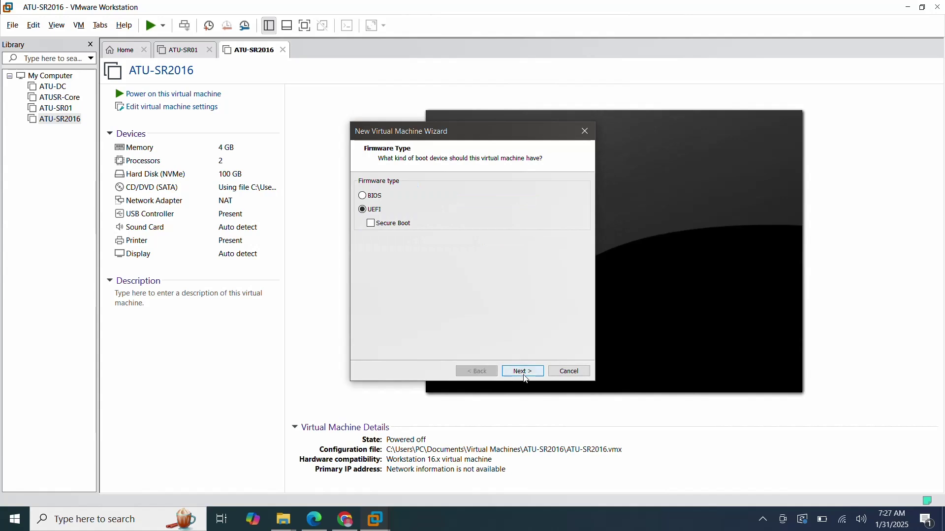
left_click(520, 370)
left_click(520, 371)
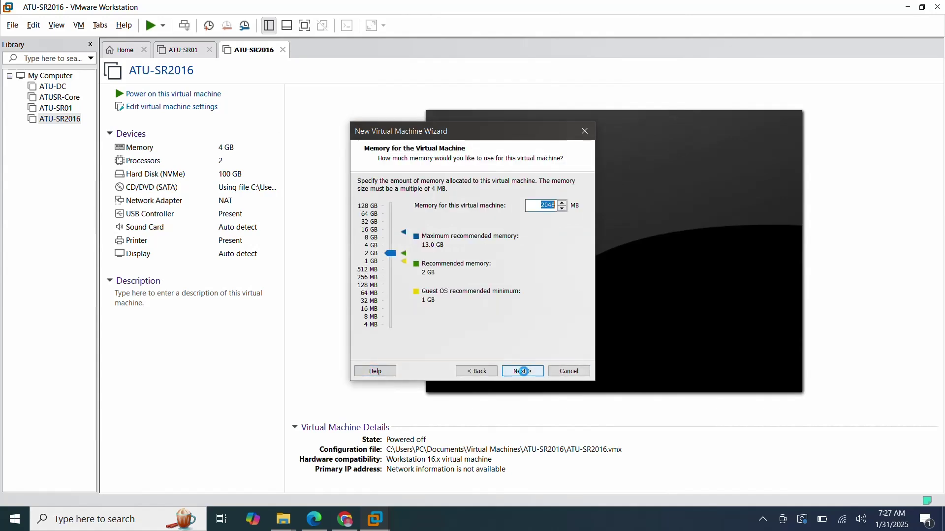
left_click(397, 260)
key("Up")
key("Up")
key("Up")
key("Up")
key("Up")
key("Up")
key("Up")
key("Up")
key("Up")
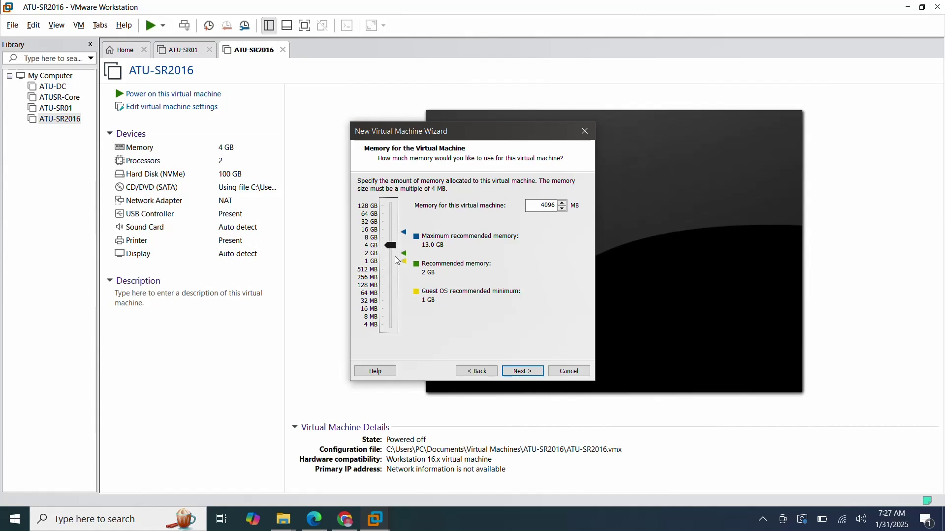
left_click(528, 371)
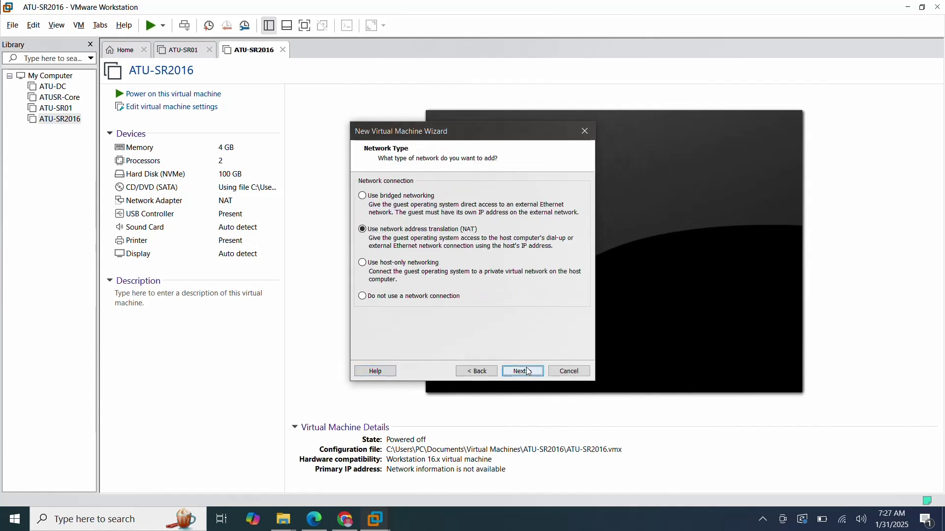
Keep NAT and NVMe, create a 100 GB single-file ATU-CLW10.vmdk disk, and finish the wizard.
left_click(528, 371)
left_click(527, 372)
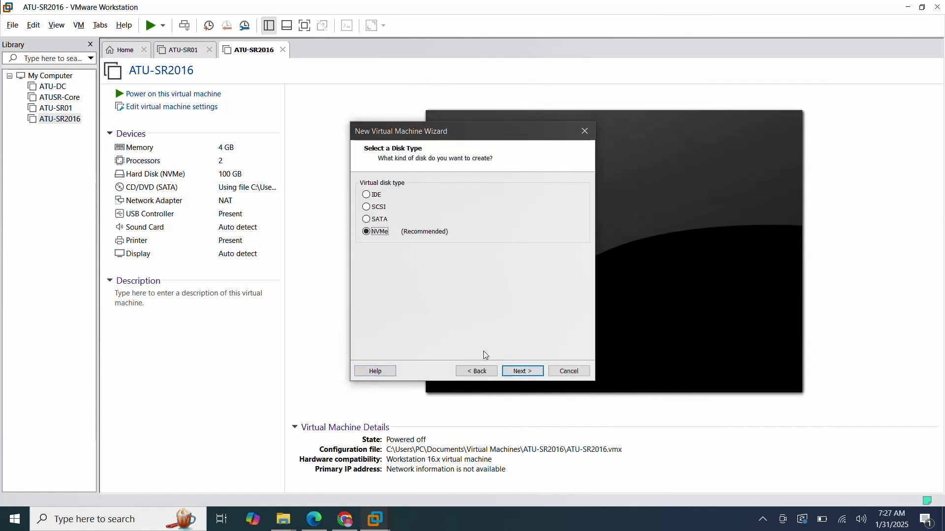
left_click(519, 373)
left_click(520, 371)
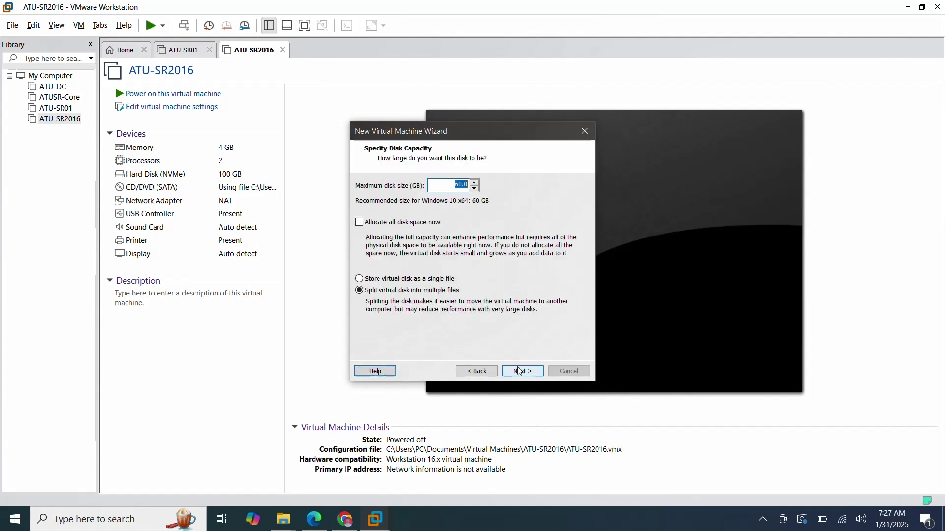
left_click(381, 279)
double_click(461, 185)
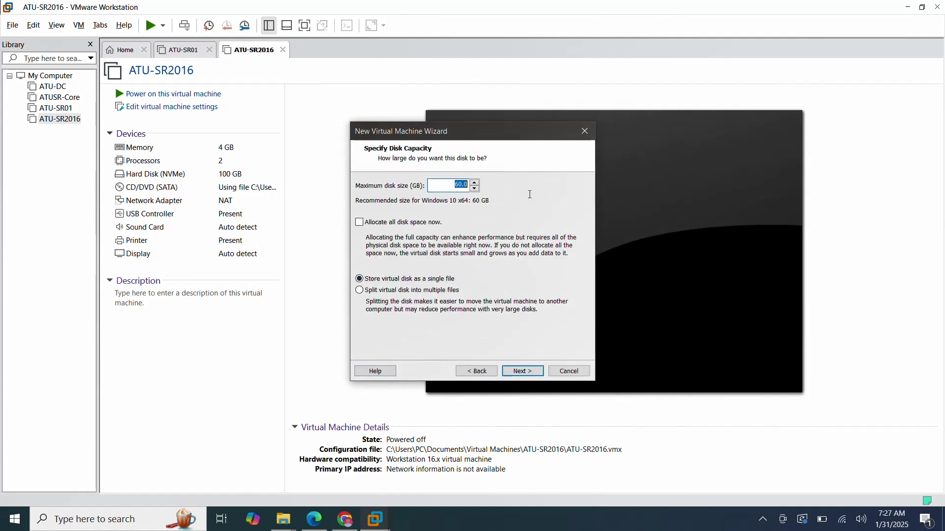
type("100")
left_click(522, 372)
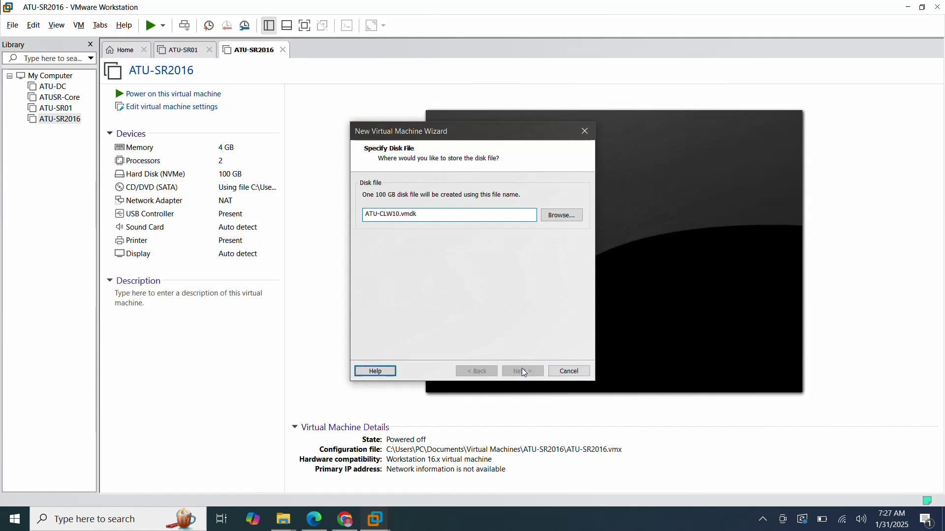
left_click(523, 371)
left_click(524, 371)
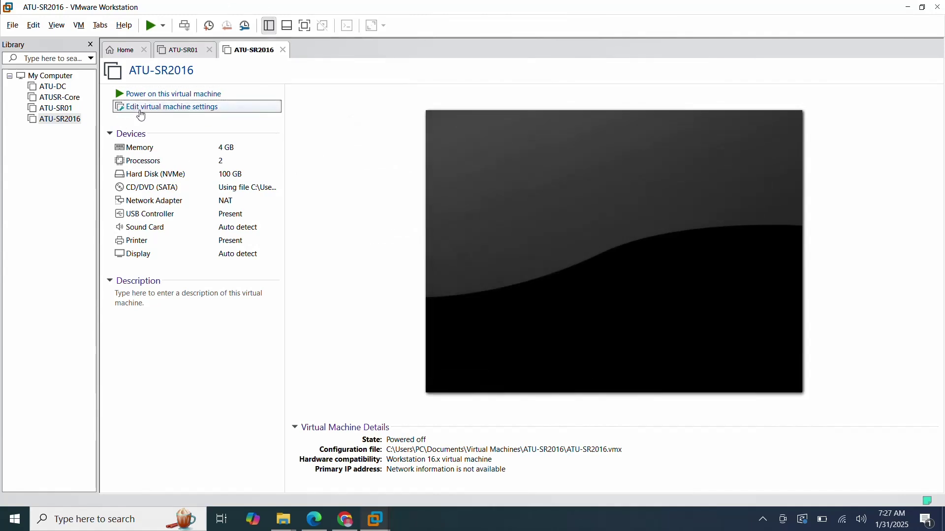
Point ATU-CLW10's CD/DVD (SATA) drive at the 19045 Windows ISO and apply the settings.
left_click(190, 108)
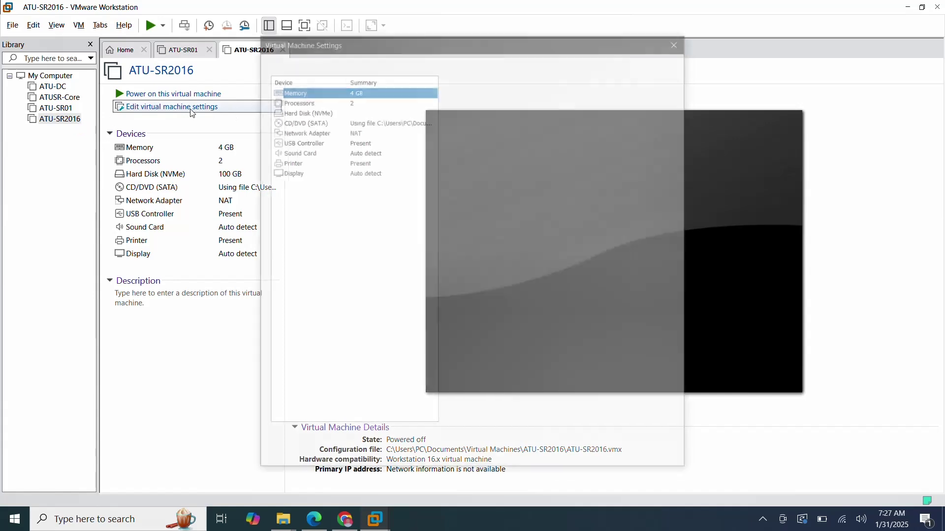
left_click(301, 120)
left_click(669, 175)
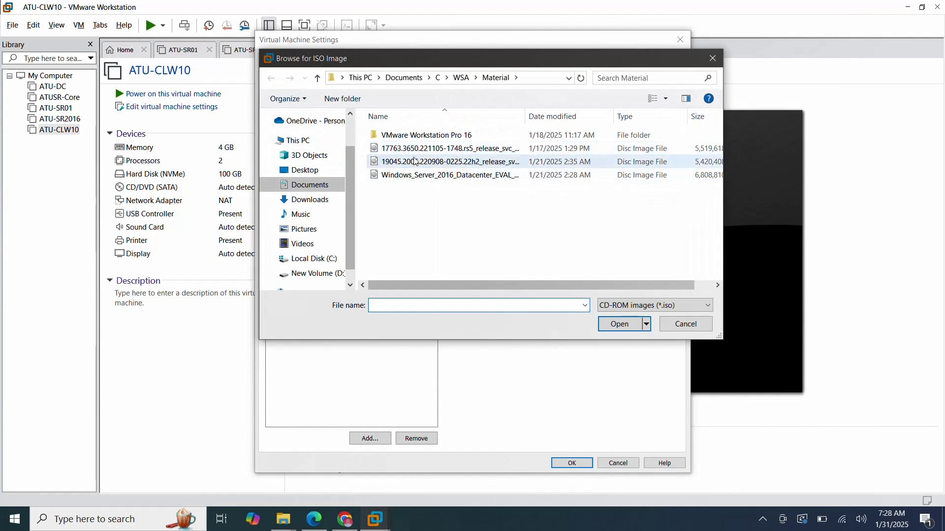
left_click(415, 162)
left_click(621, 325)
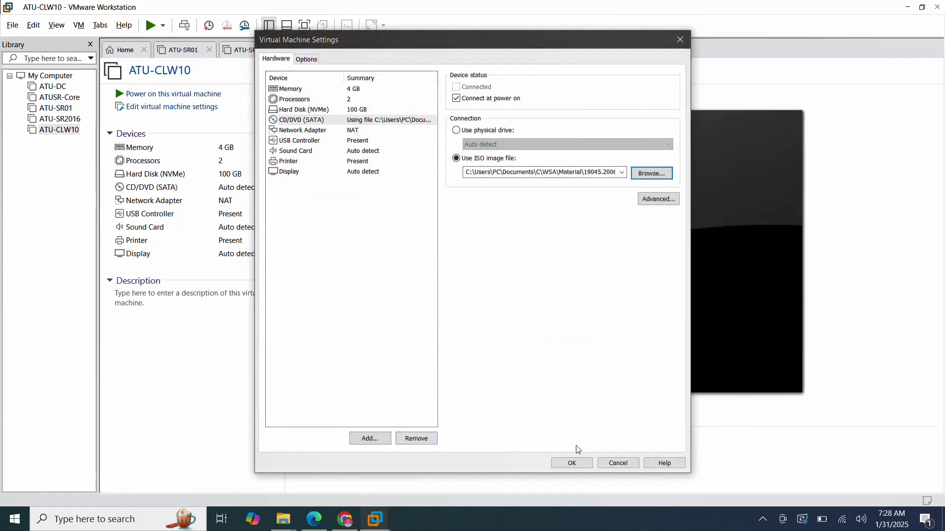
left_click(572, 463)
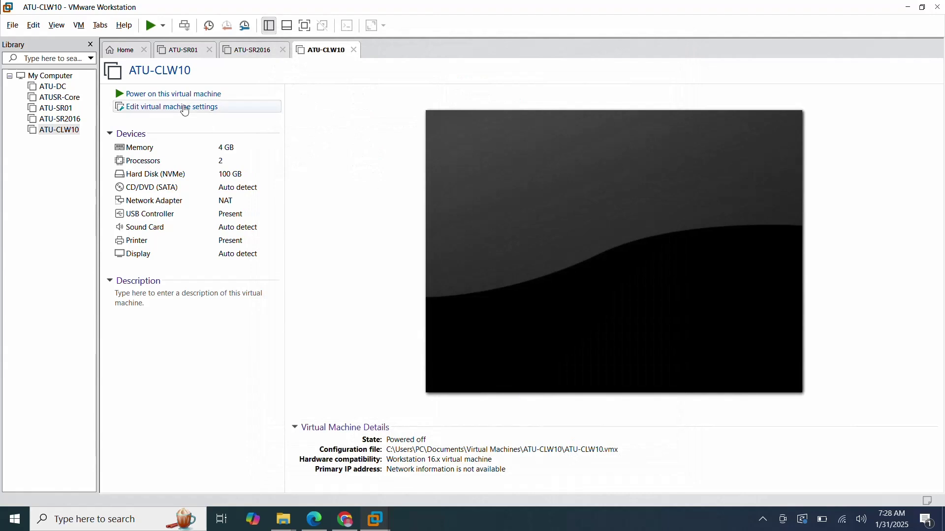
Power on ATU-CLW10, keep the sata0:1 device connected, dismiss the hint bar, and go full screen.
left_click(172, 95)
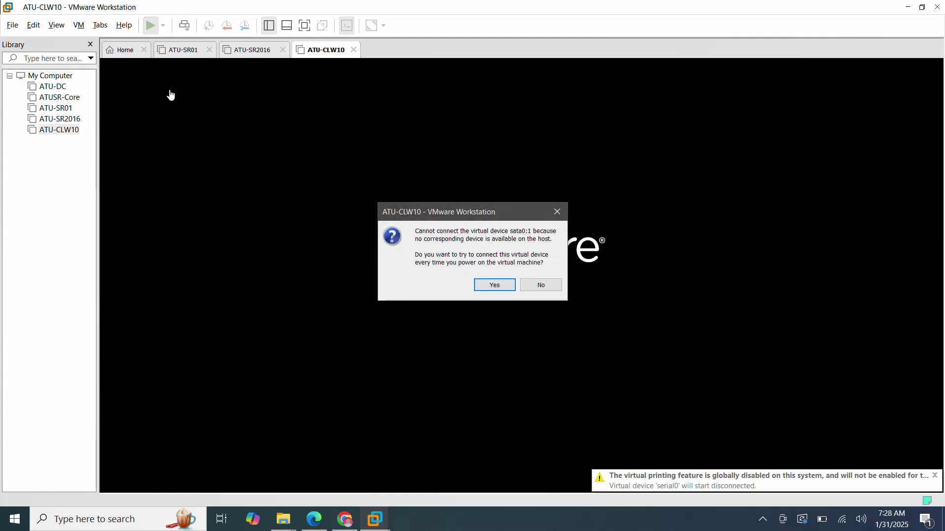
left_click(496, 285)
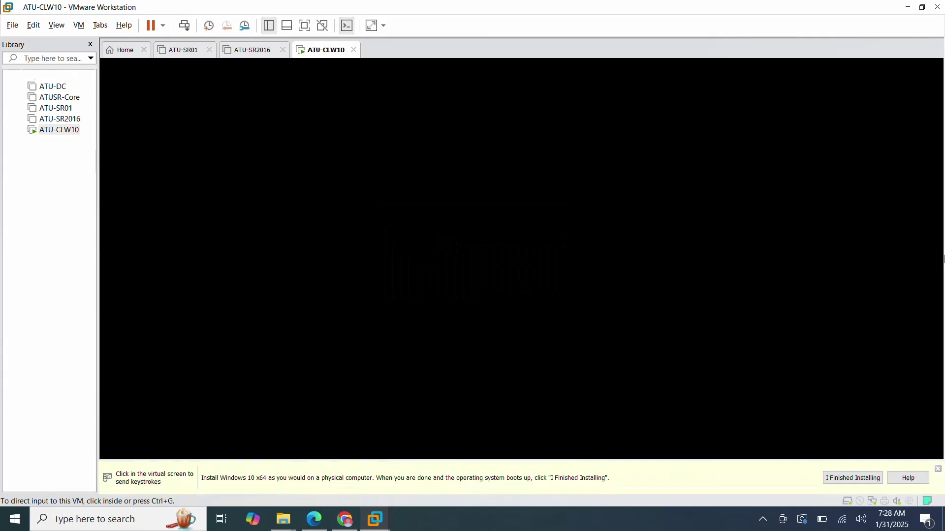
left_click(938, 469)
key("ctrl+alt+Return")
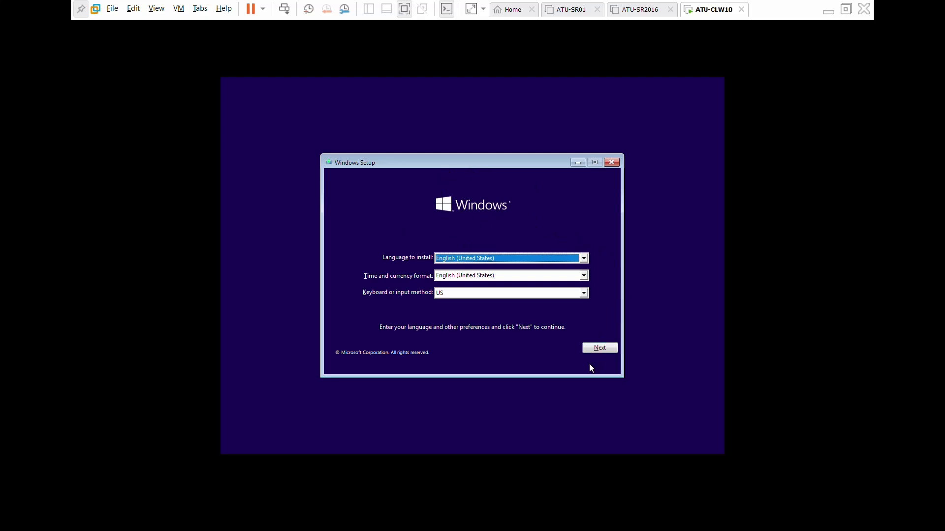
Keep English (United States), accept the license, and custom-install Windows onto the 100 GB unallocated Drive 0.
left_click(598, 350)
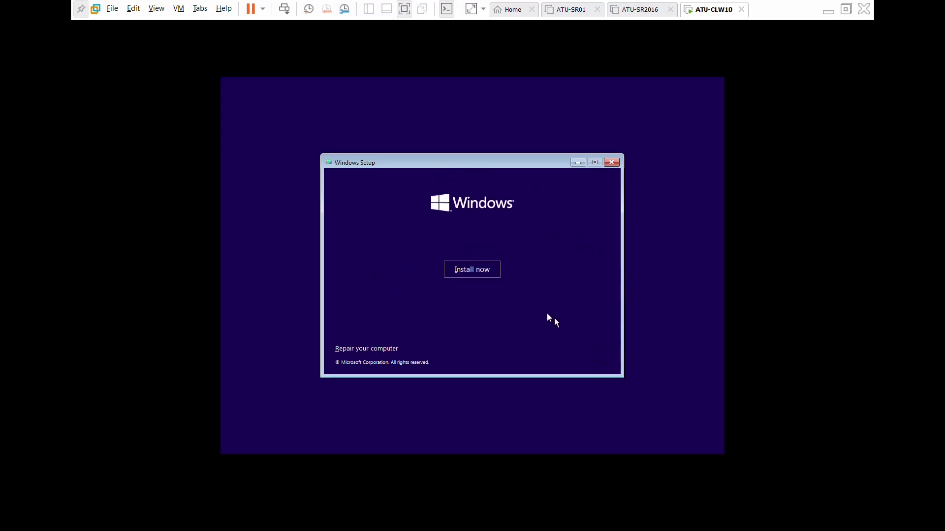
left_click(477, 268)
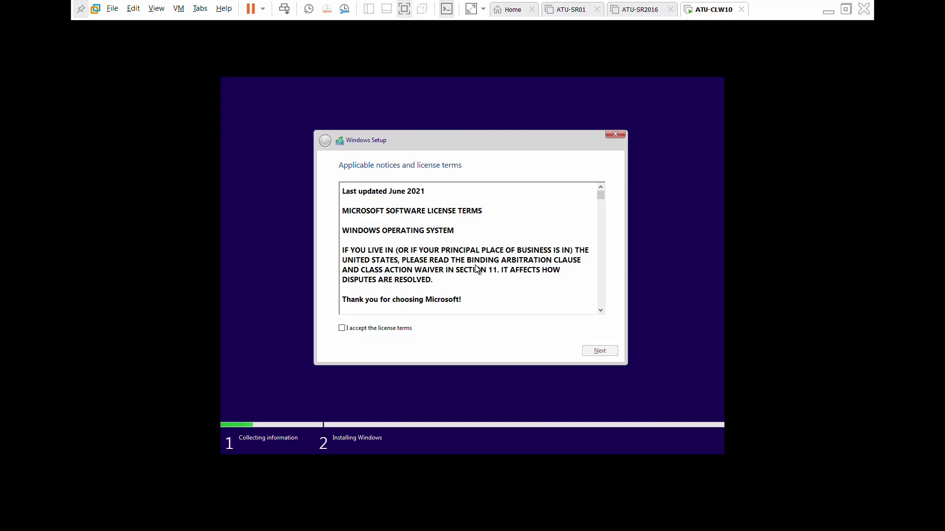
left_click(343, 329)
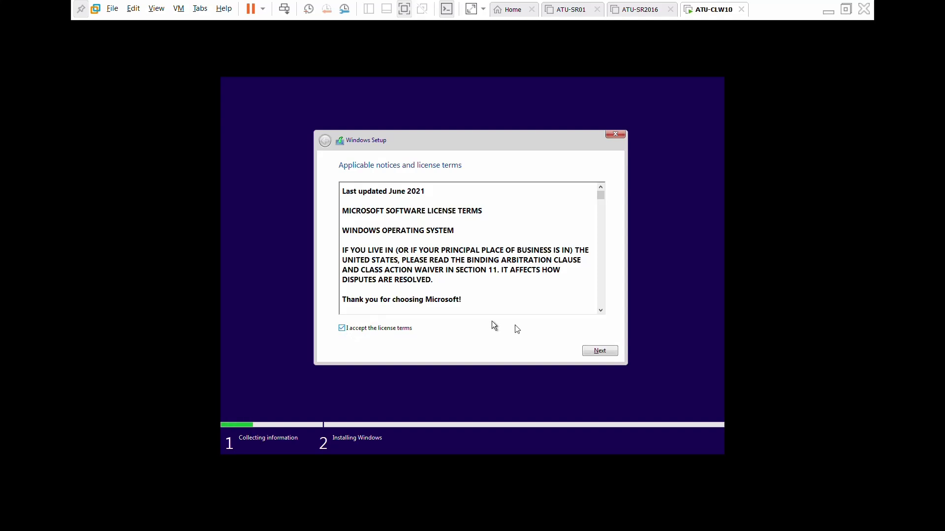
left_click(598, 351)
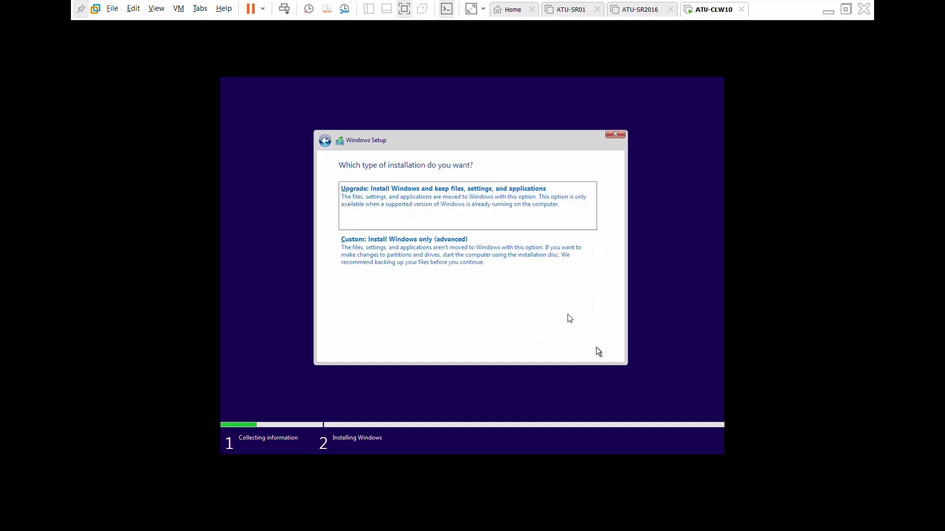
left_click(481, 257)
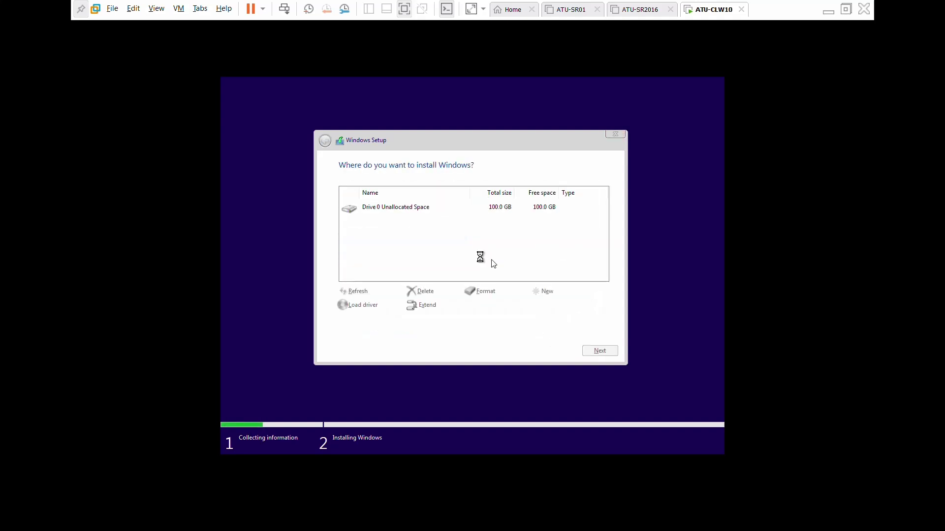
left_click(601, 351)
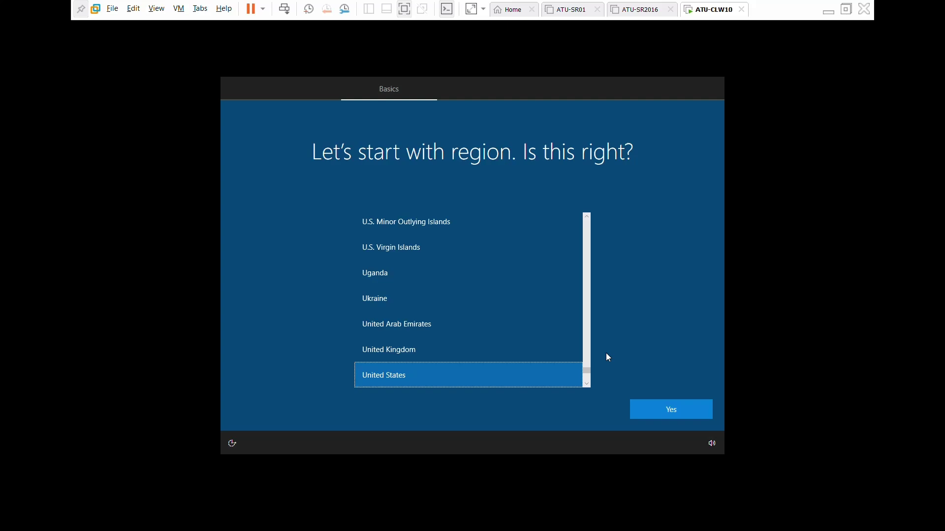
Confirm United States as the region and the keyboard layout, skipping a second layout.
left_click(695, 407)
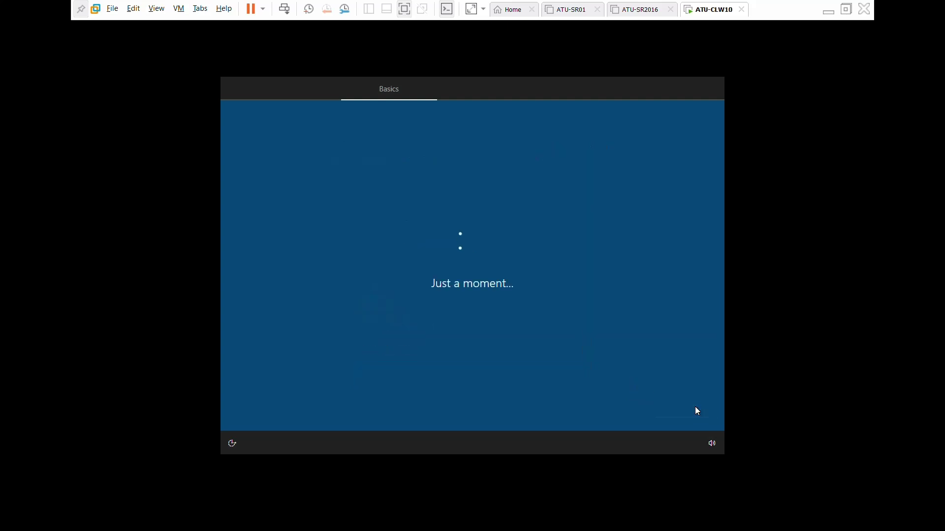
left_click(660, 410)
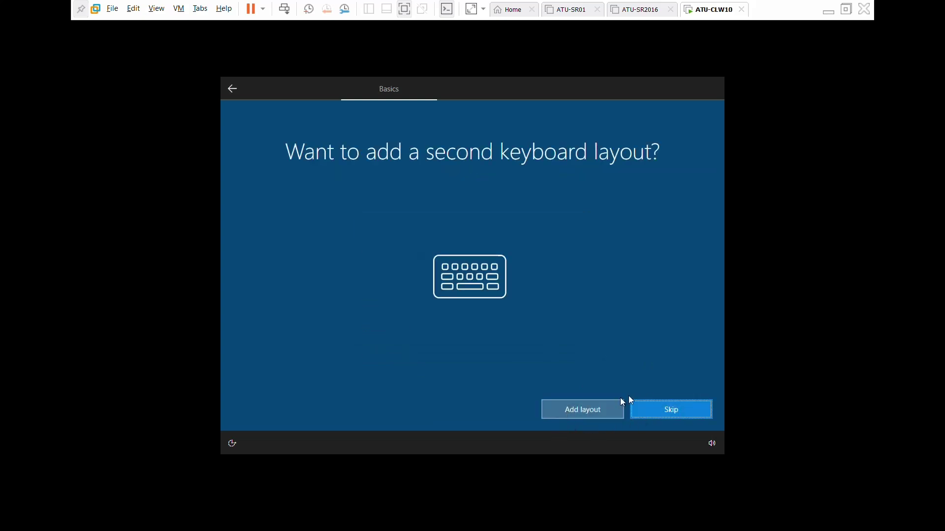
left_click(675, 416)
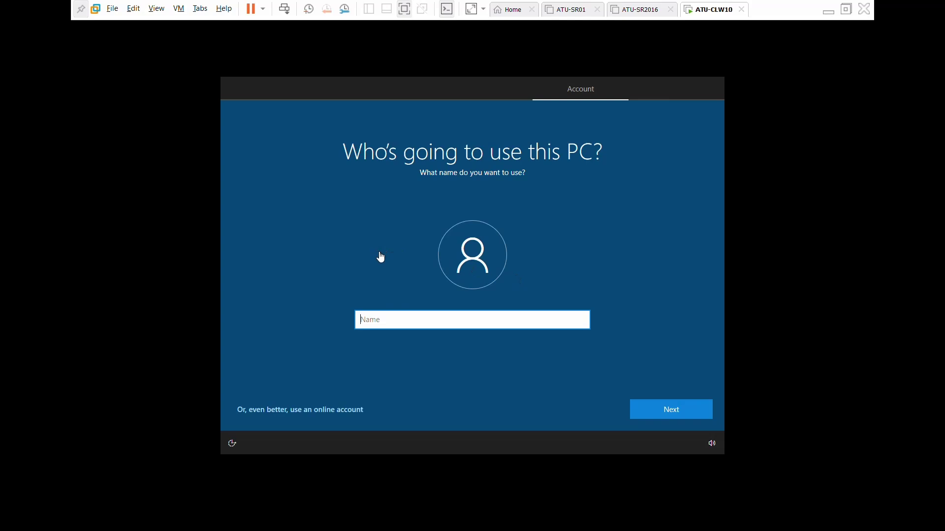
Create a local account with no password, accept default privacy settings, and decline Cortana.
type("ATU")
left_click(680, 414)
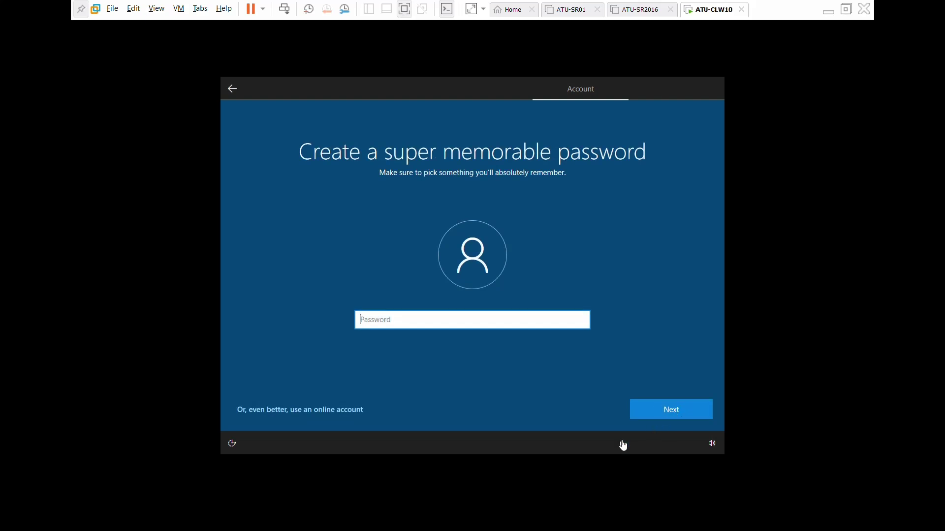
left_click(695, 412)
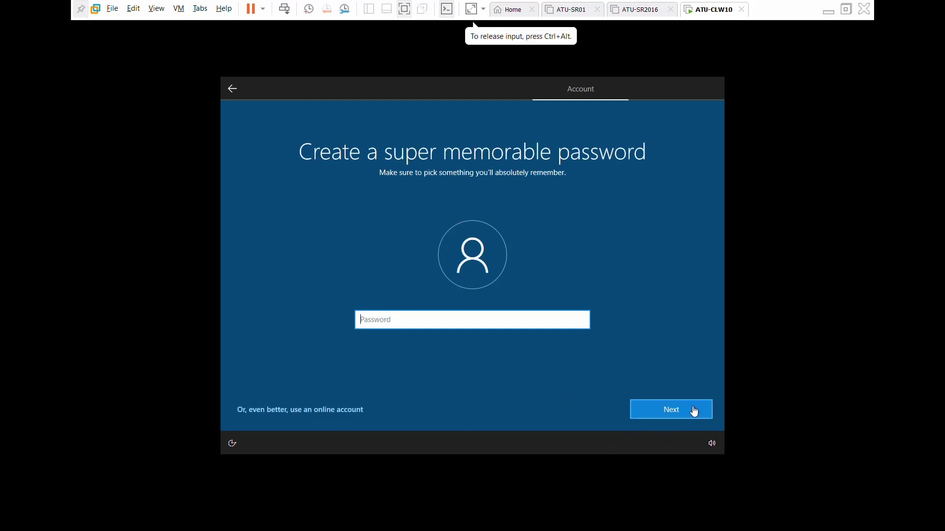
left_click(654, 416)
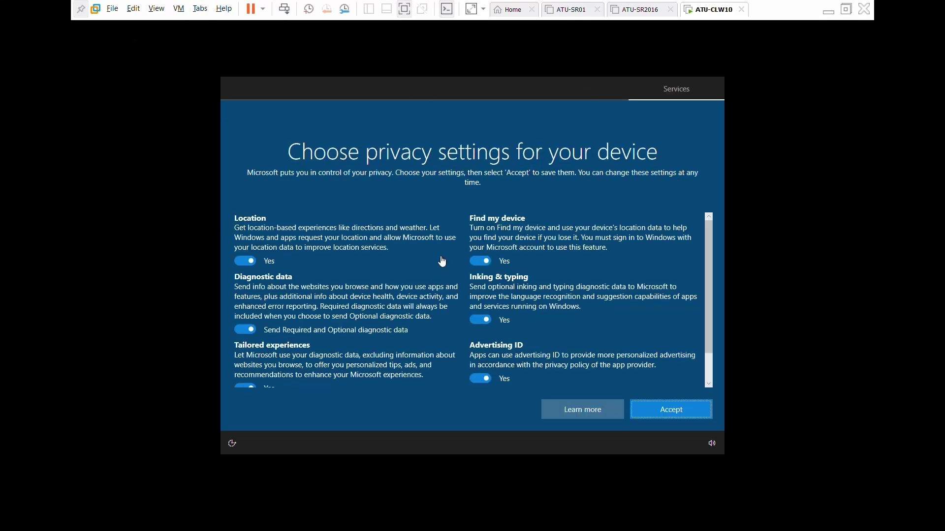
left_click(673, 411)
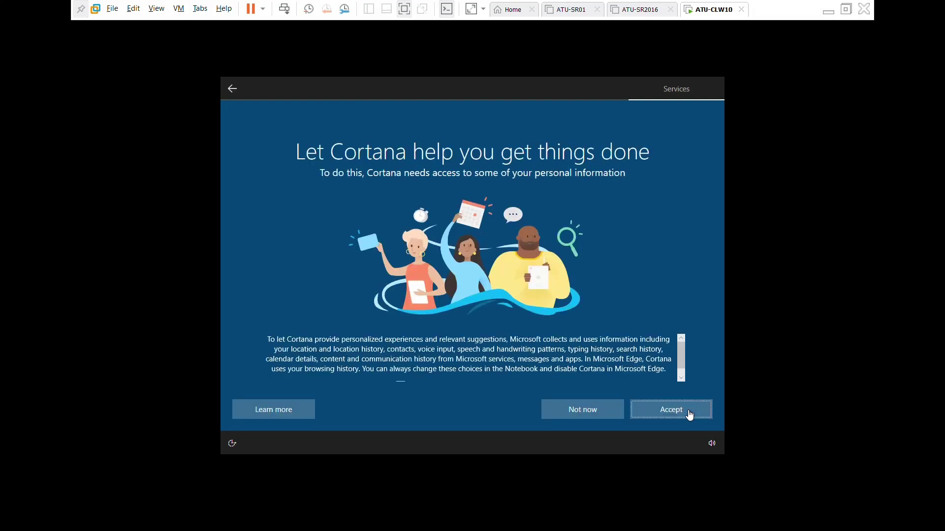
left_click(601, 409)
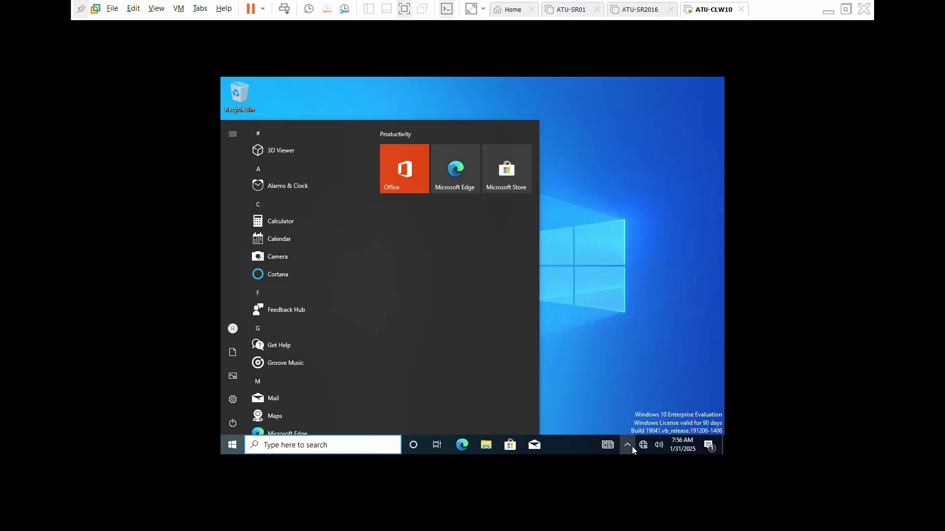
Switch Real-time protection Off in Windows Security's Virus & threat protection settings, approving the UAC prompt.
left_click(632, 447)
left_click(616, 428)
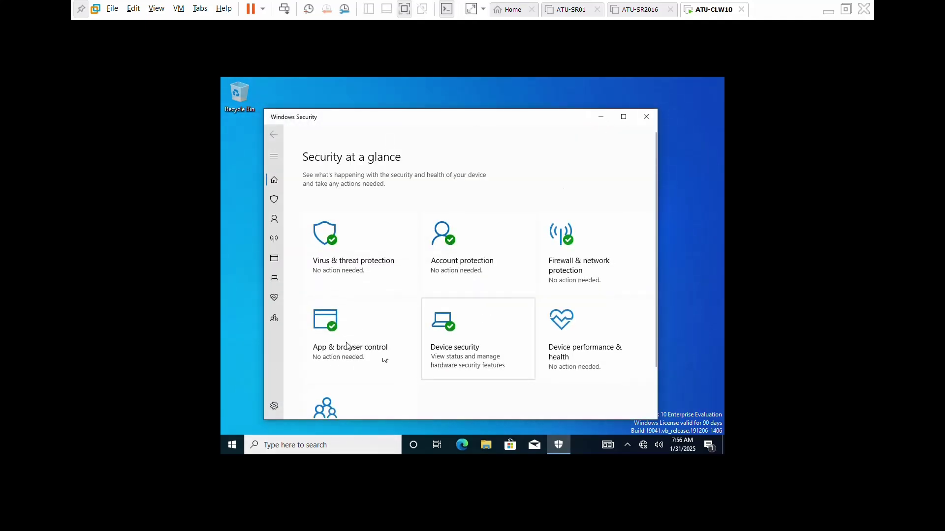
left_click(360, 268)
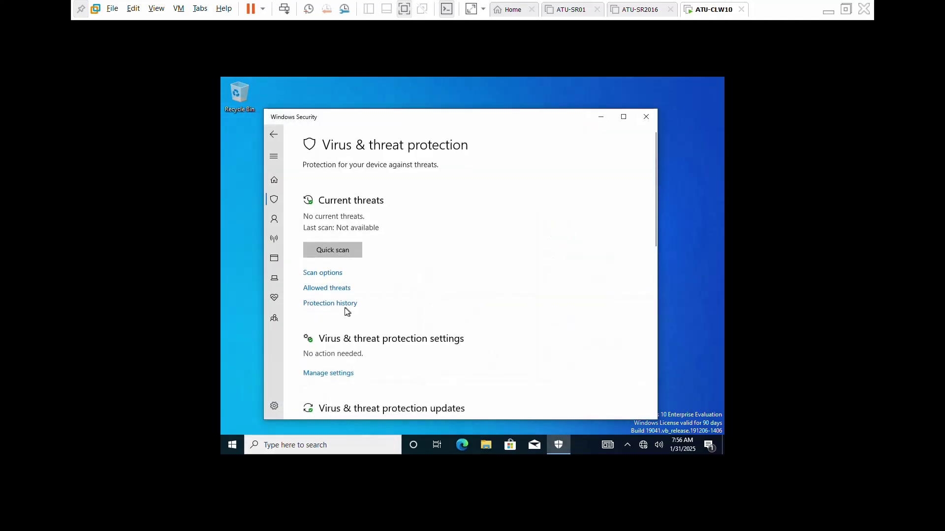
left_click(342, 375)
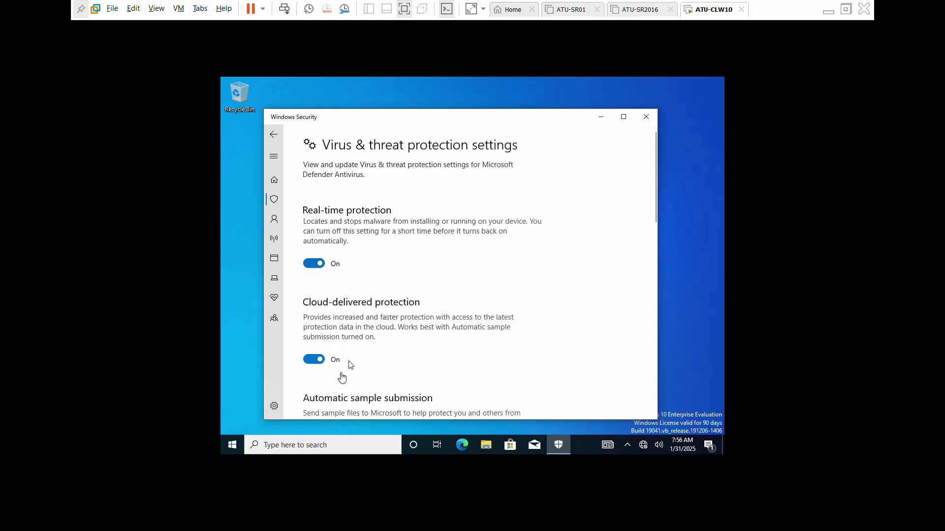
left_click(317, 264)
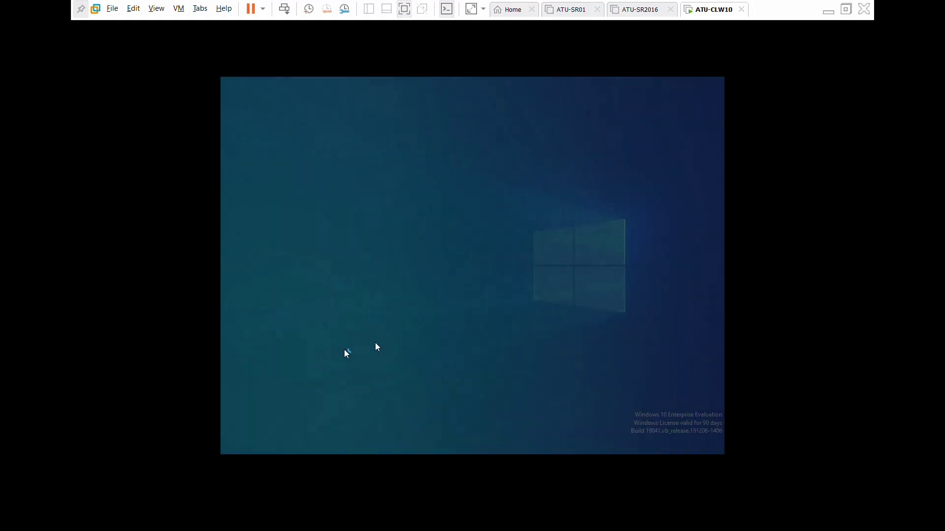
left_click(418, 327)
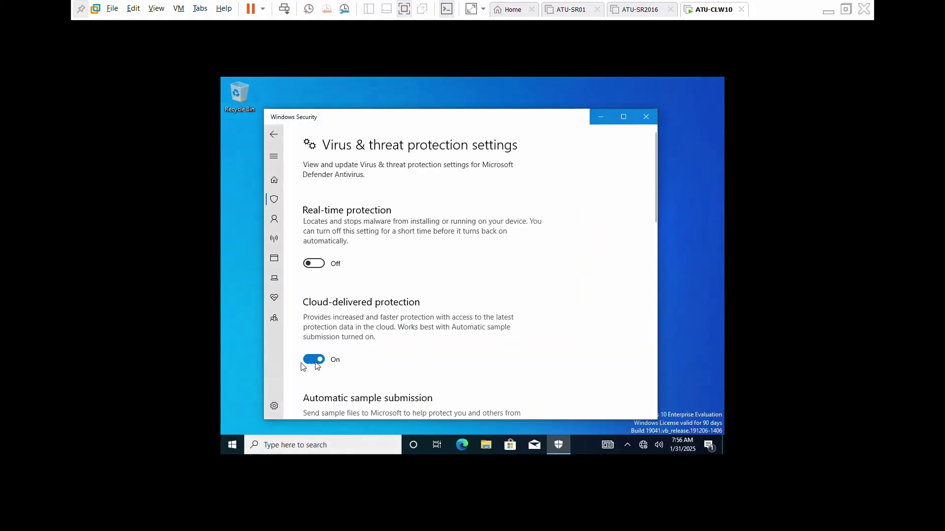
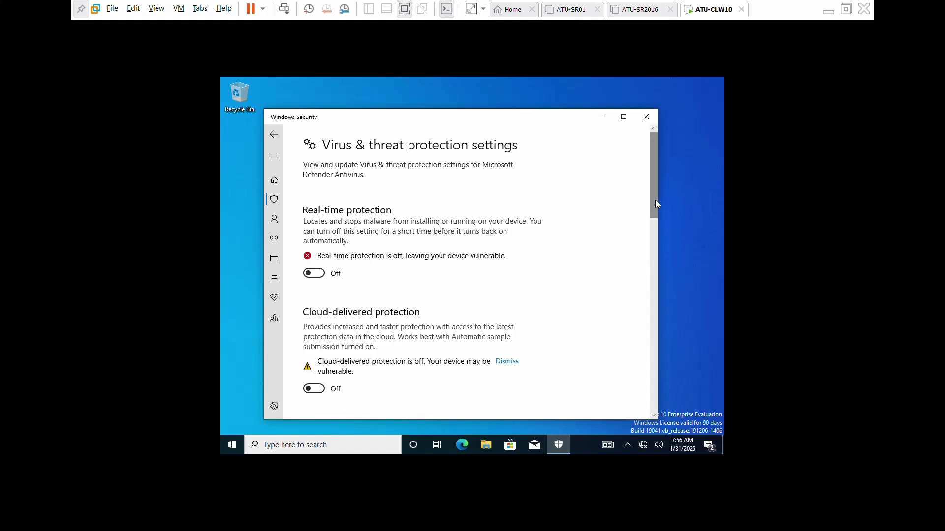
Switch Automatic sample submission to Off in Windows Security's Virus & threat protection settings.
scroll(657, 204, "down", 6)
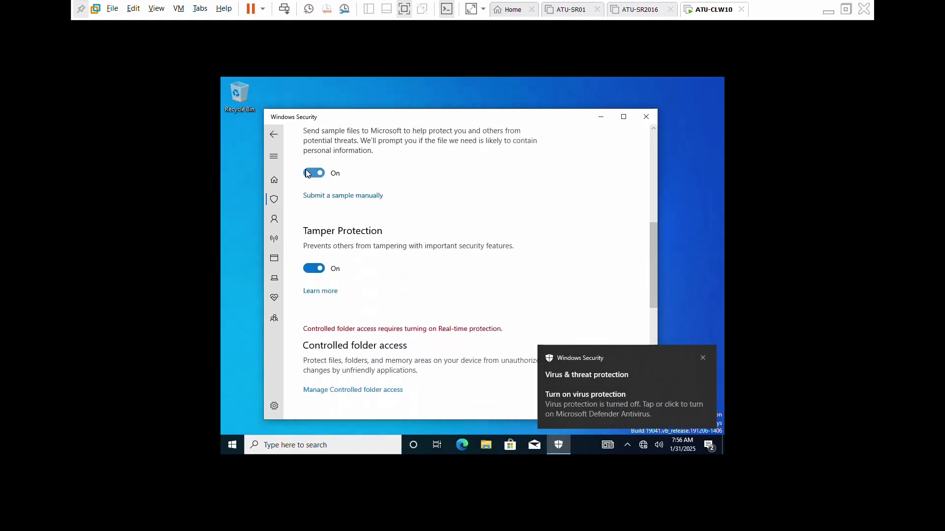
left_click(307, 174)
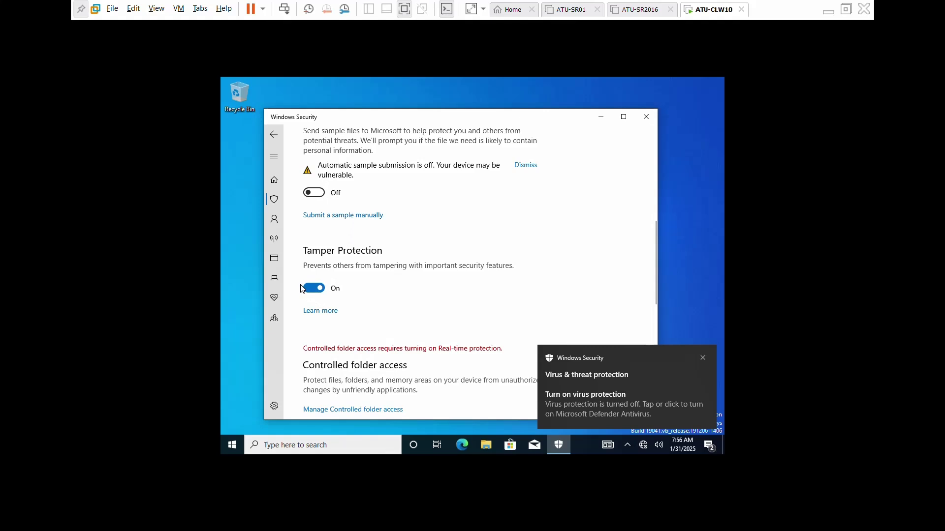
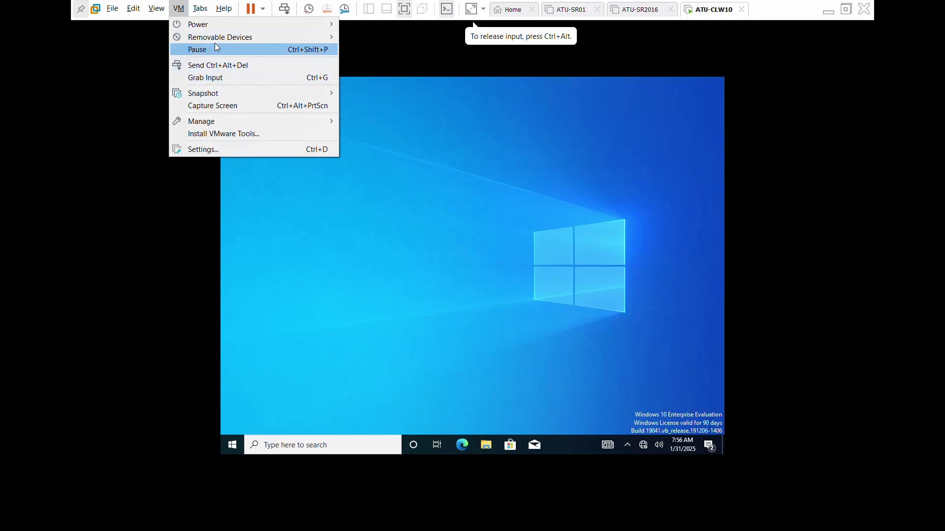
Mount the VMware Tools disc in the guest and run setup64.exe, approving the UAC prompt.
left_click(270, 134)
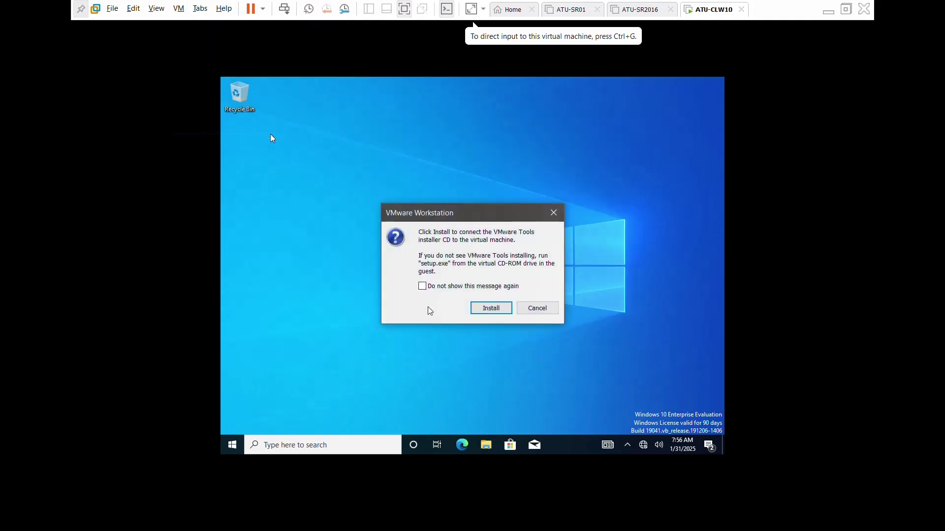
left_click(487, 309)
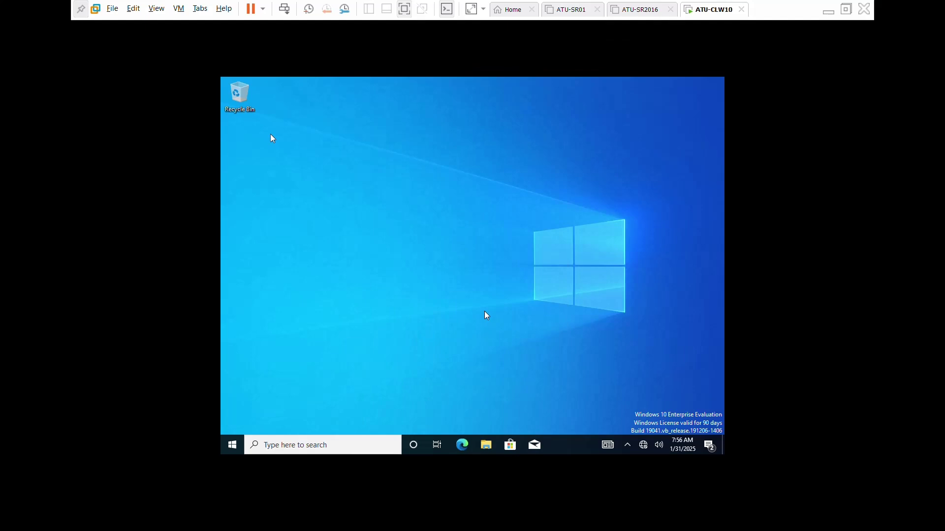
left_click(557, 258)
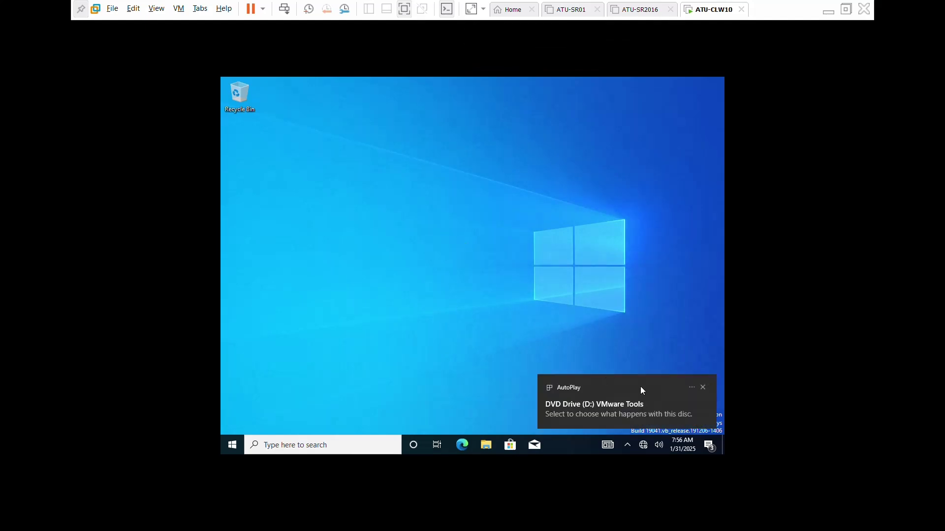
left_click(620, 401)
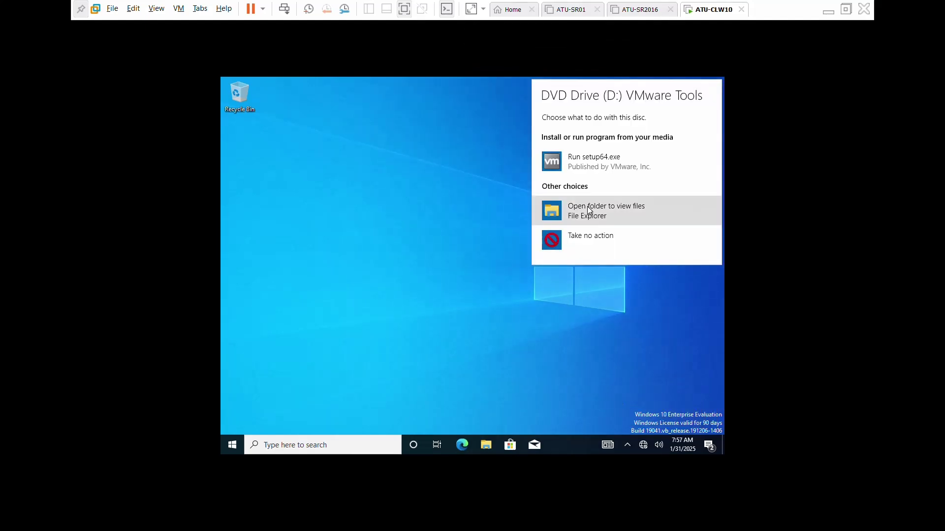
left_click(589, 162)
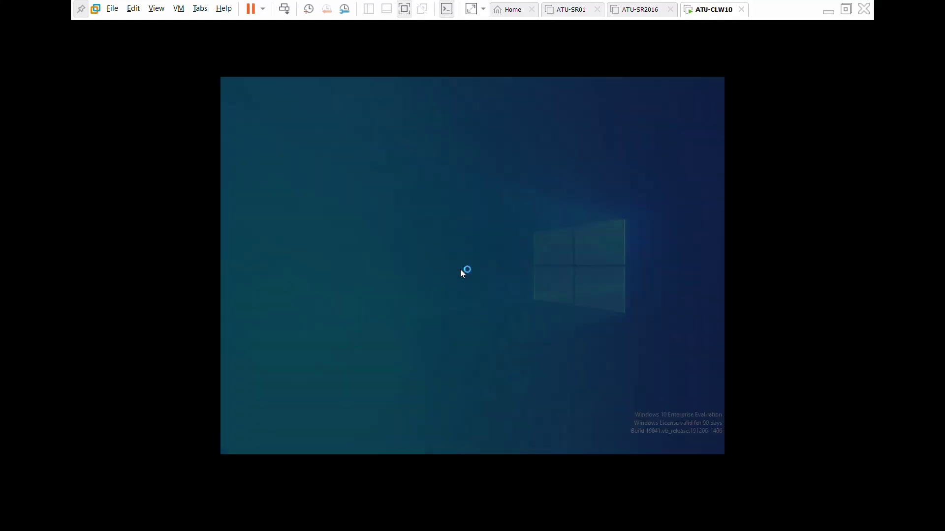
left_click(431, 329)
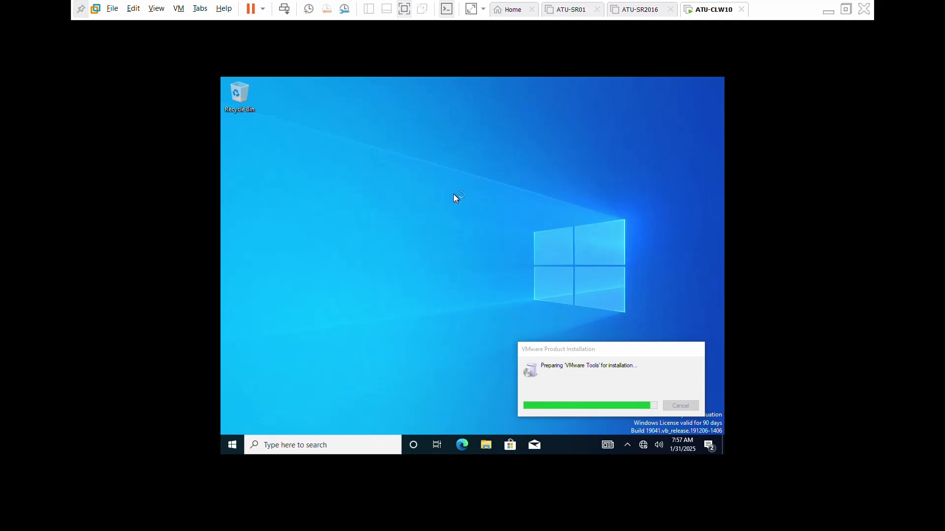
Open the guest desktop's Display settings and bring the VMware Tools installer window forward.
right_click(431, 190)
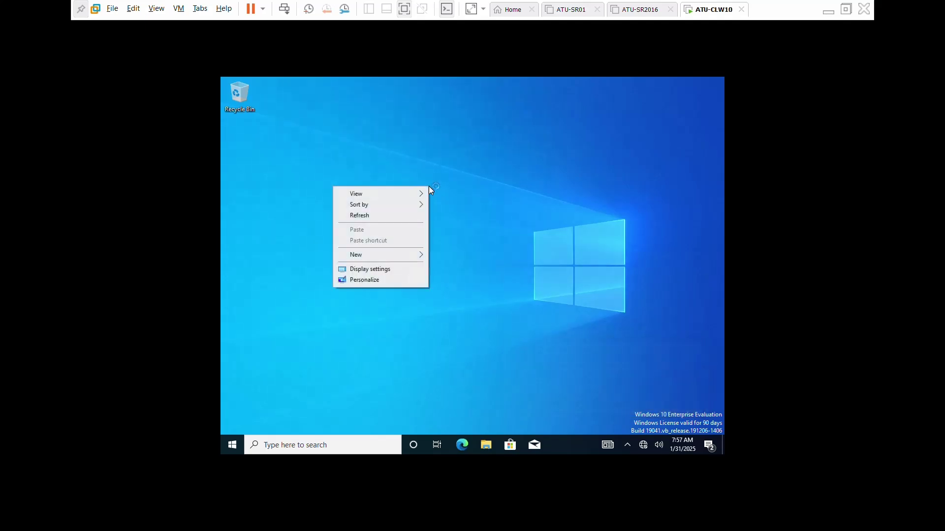
left_click(389, 273)
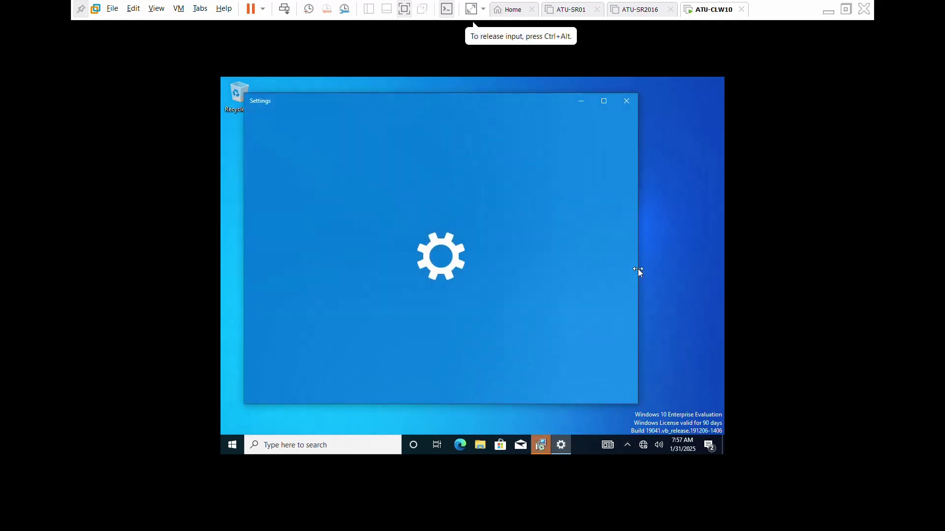
left_click(541, 445)
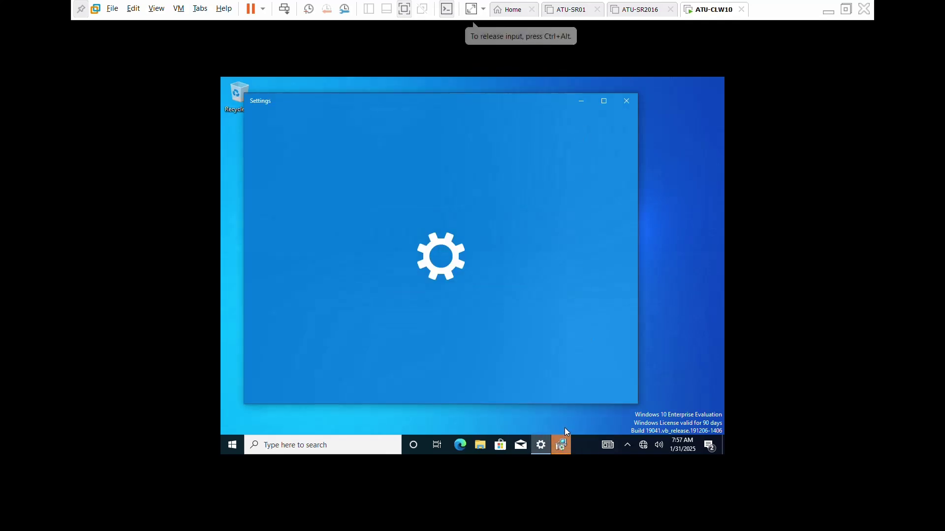
Install VMware Tools using the Complete setup type, close Settings, and finish the wizard.
left_click(561, 445)
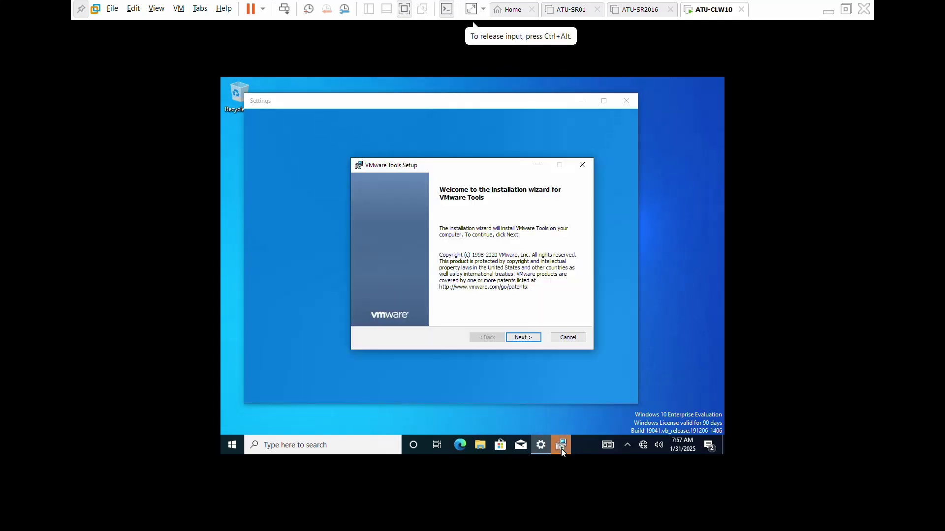
left_click(522, 337)
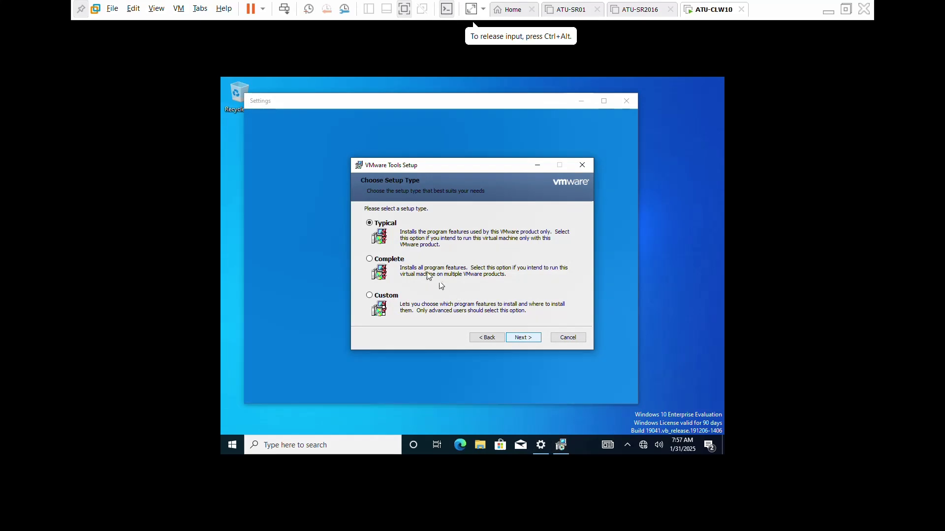
left_click(370, 259)
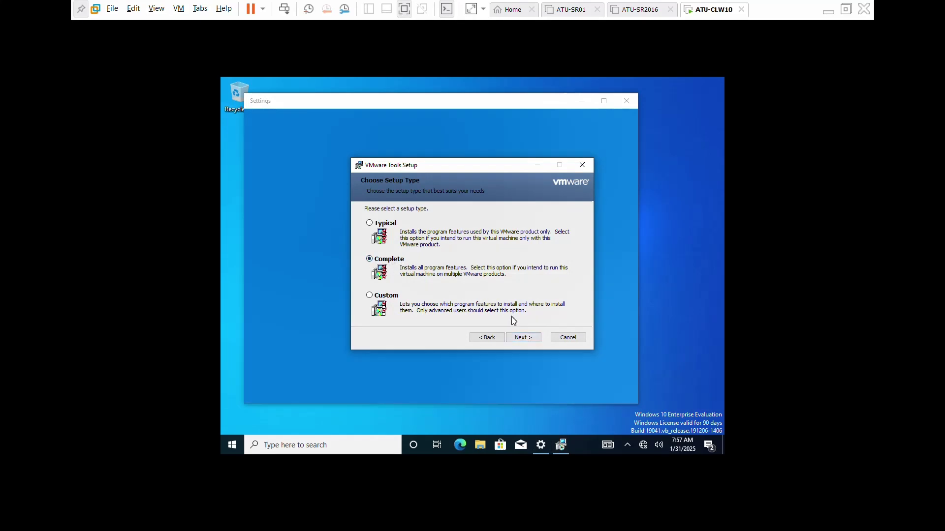
left_click(529, 338)
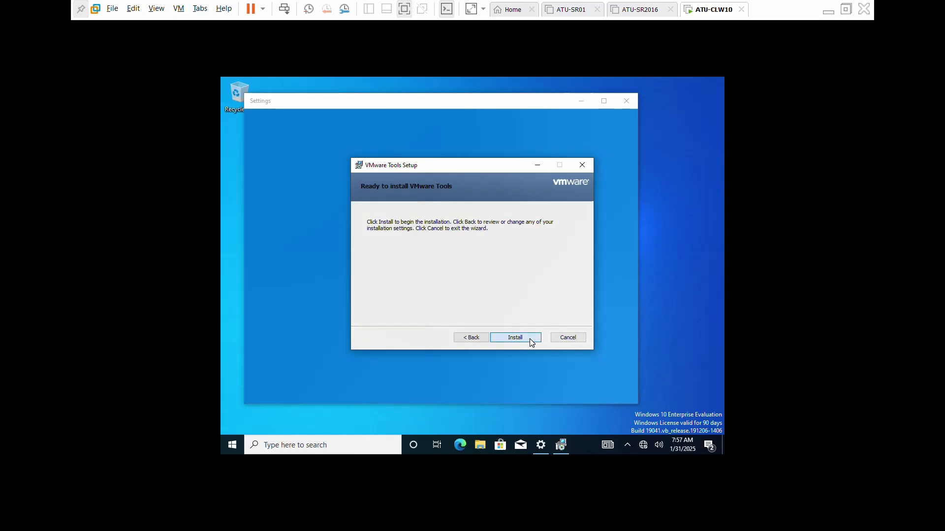
left_click(529, 339)
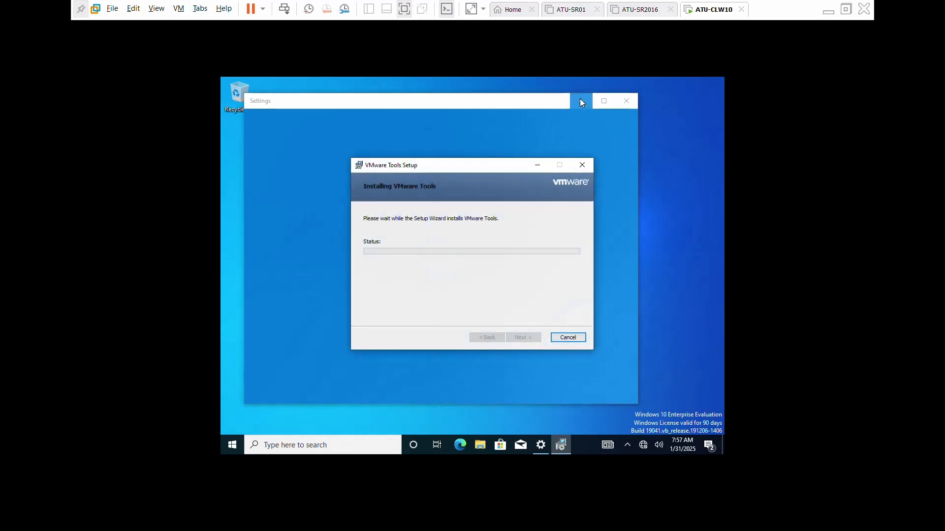
left_click(627, 100)
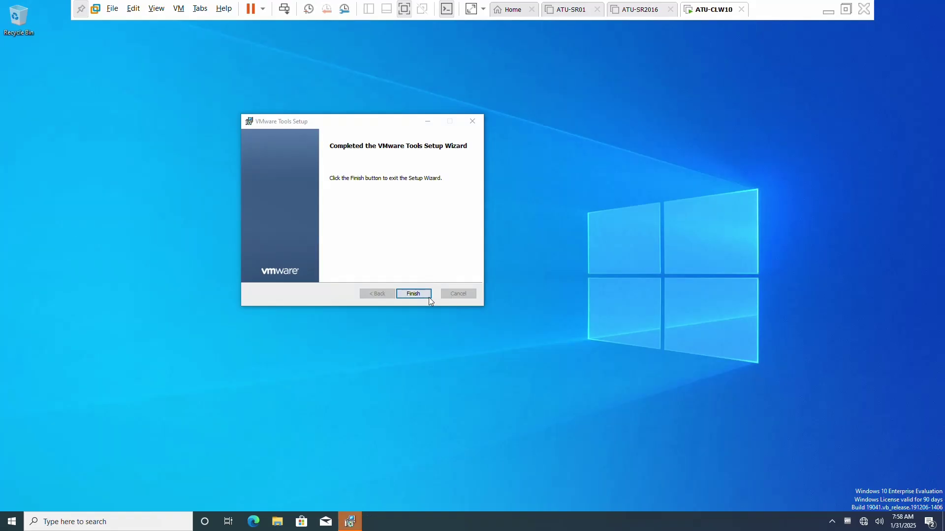
left_click(420, 294)
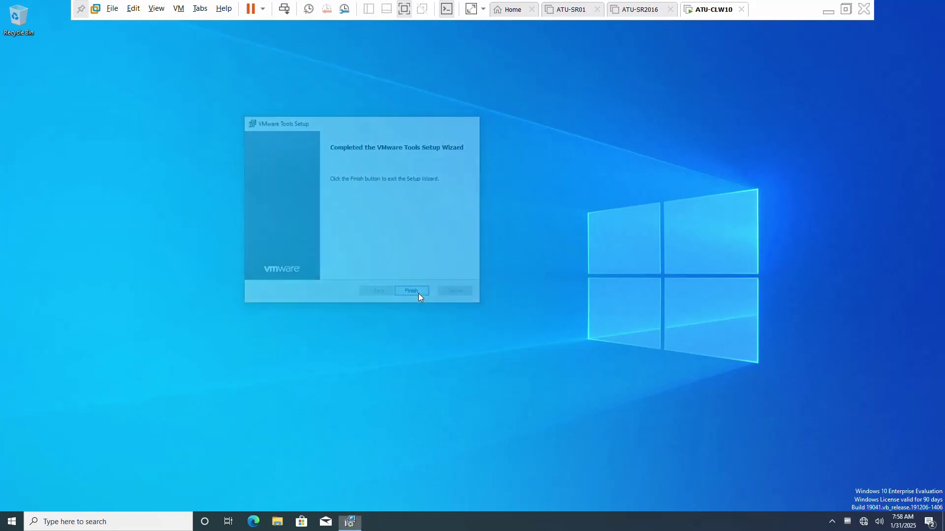